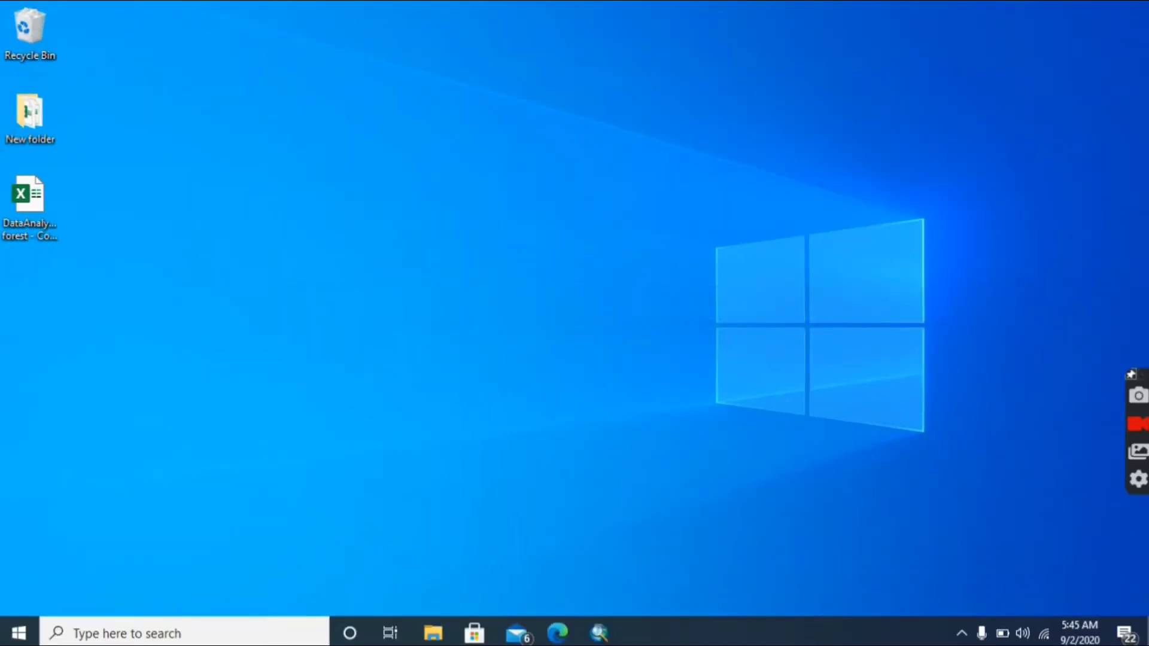
# Step: Launch ArcMap 10.6 and wait for its Getting Started dialog
pyautogui.click(602, 636)
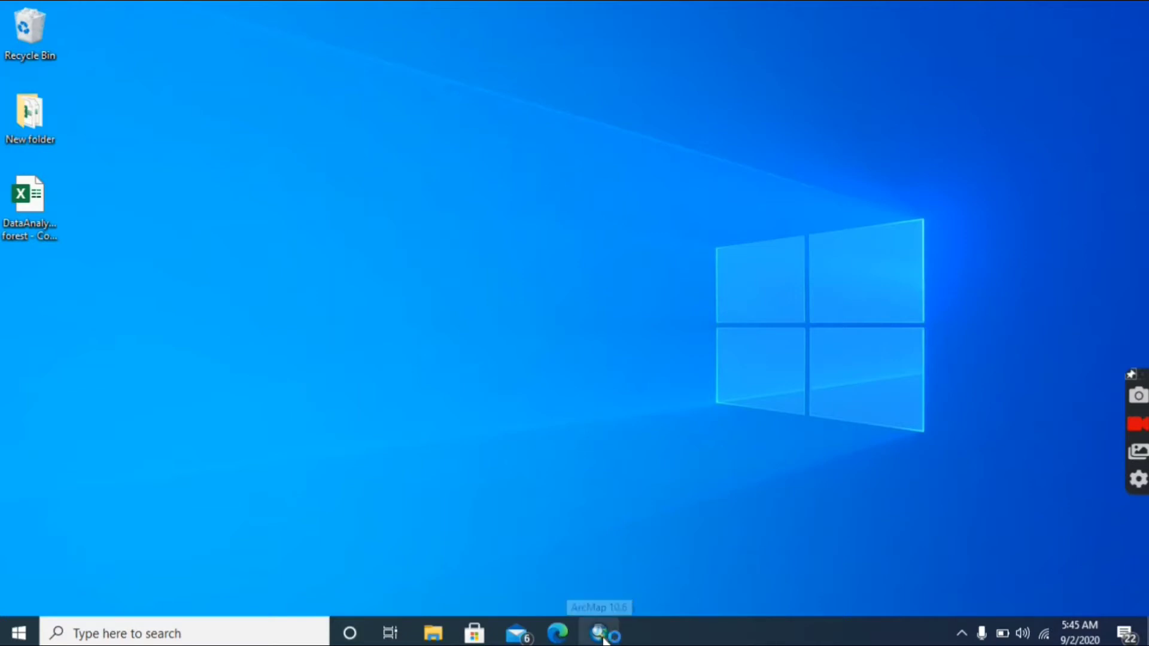
pyautogui.click(267, 632)
pyautogui.write('Arc')
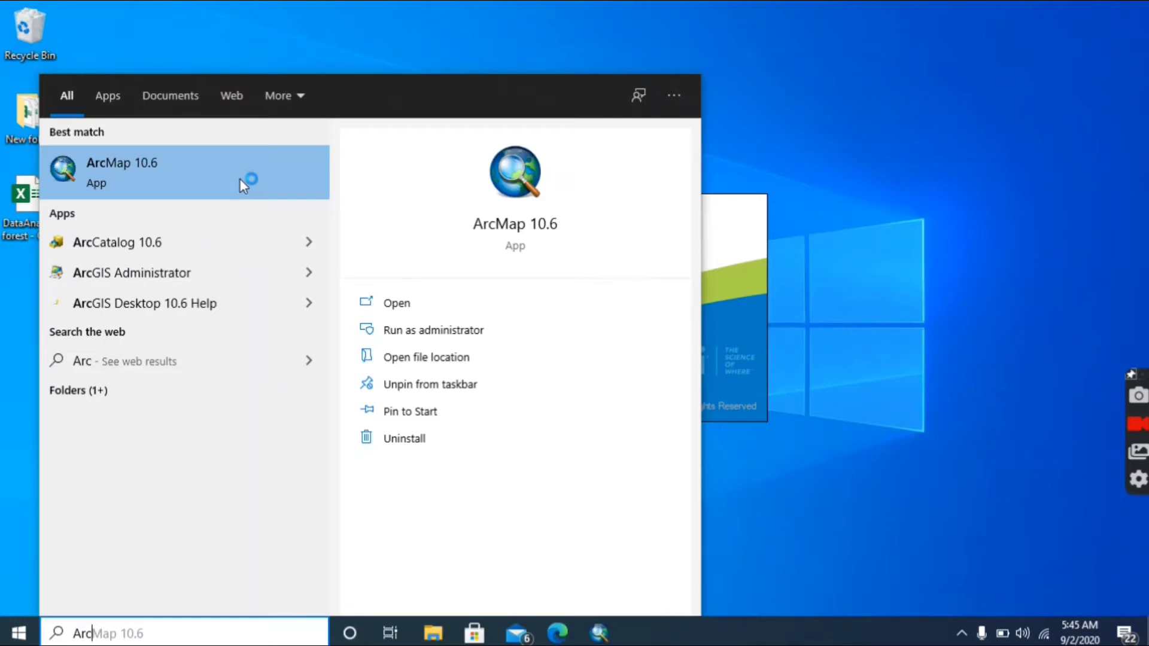
pyautogui.click(494, 8)
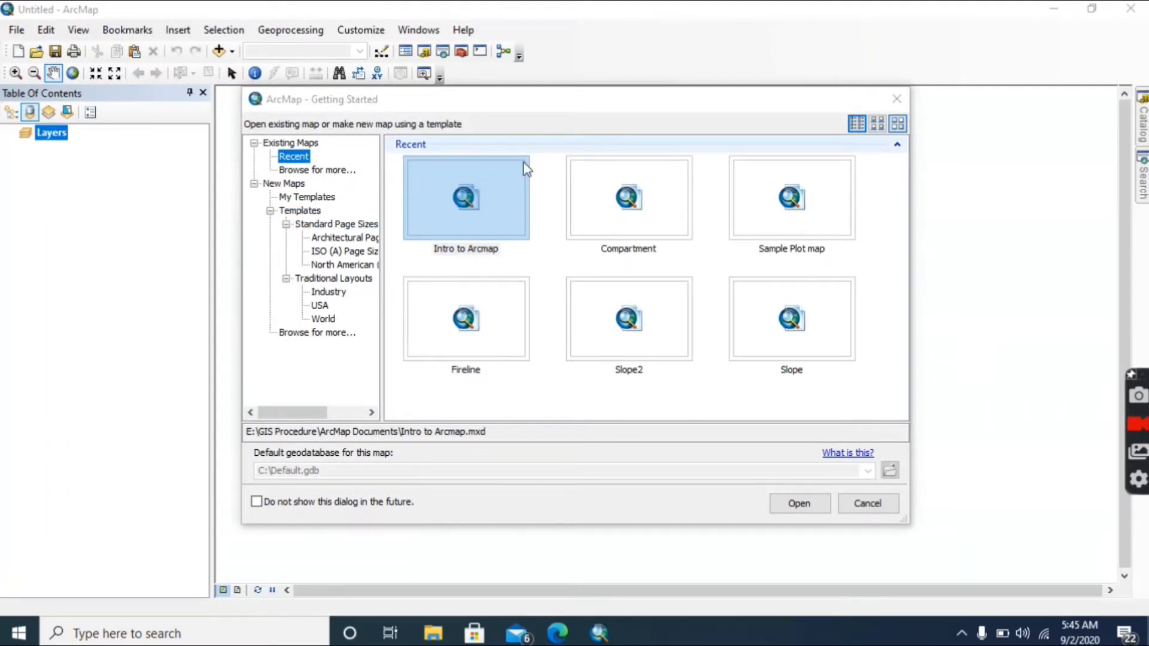
# Step: Look over the recent maps offered and dismiss the Getting Started dialog to work in a blank map
pyautogui.click(611, 205)
pyautogui.click(781, 208)
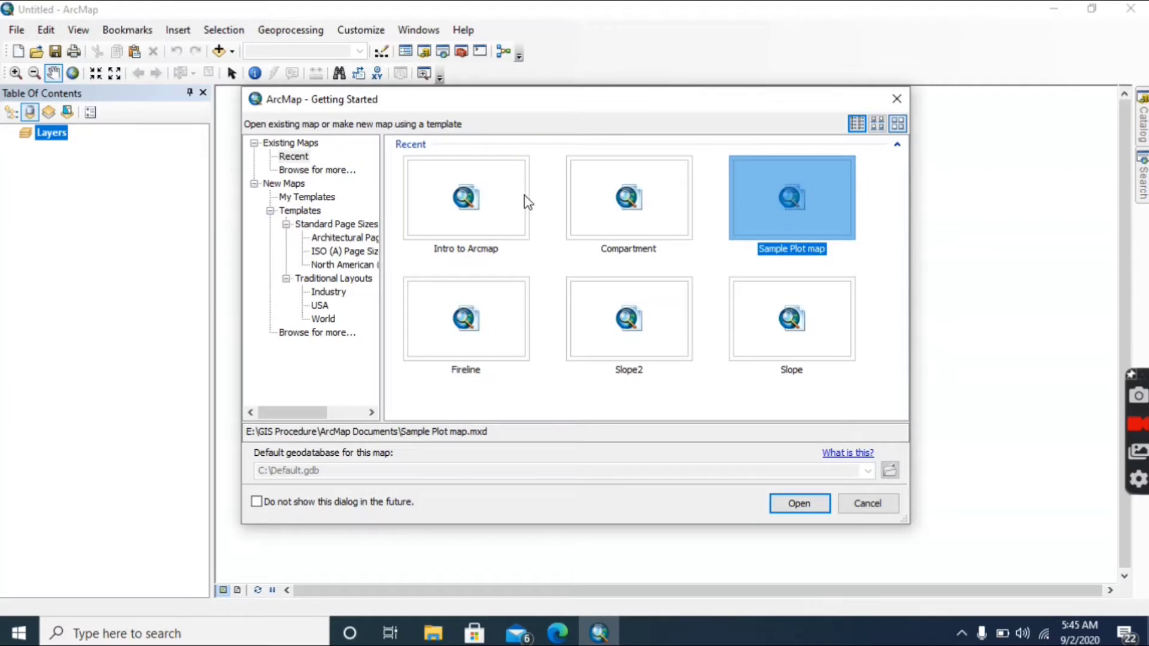
pyautogui.click(454, 304)
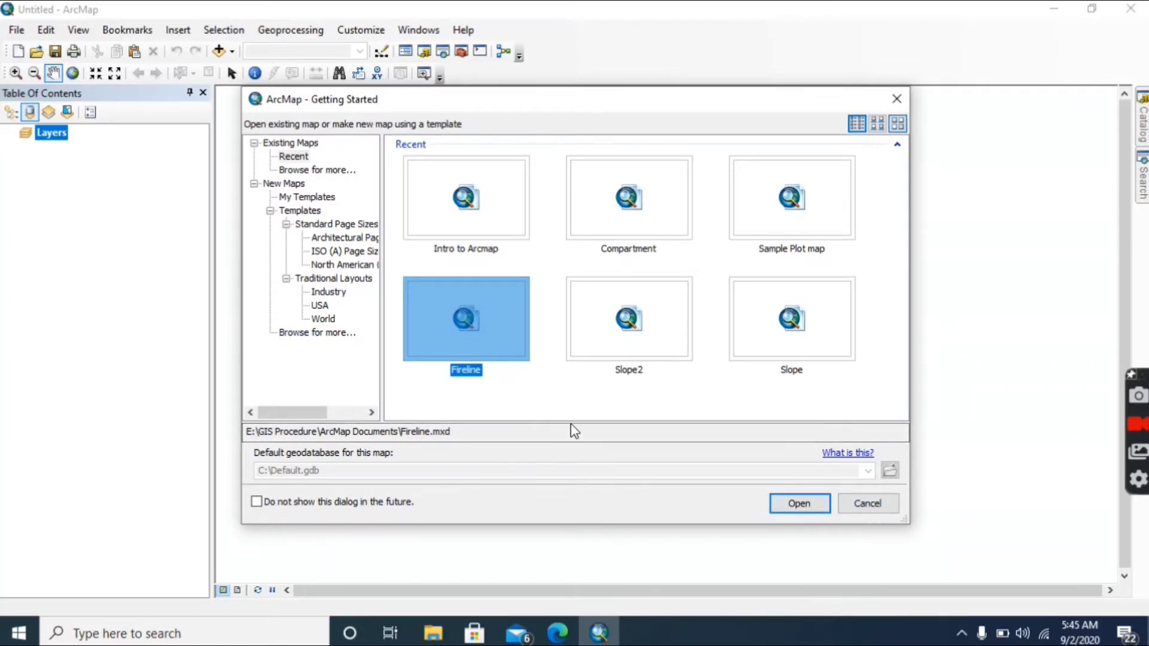
pyautogui.click(854, 499)
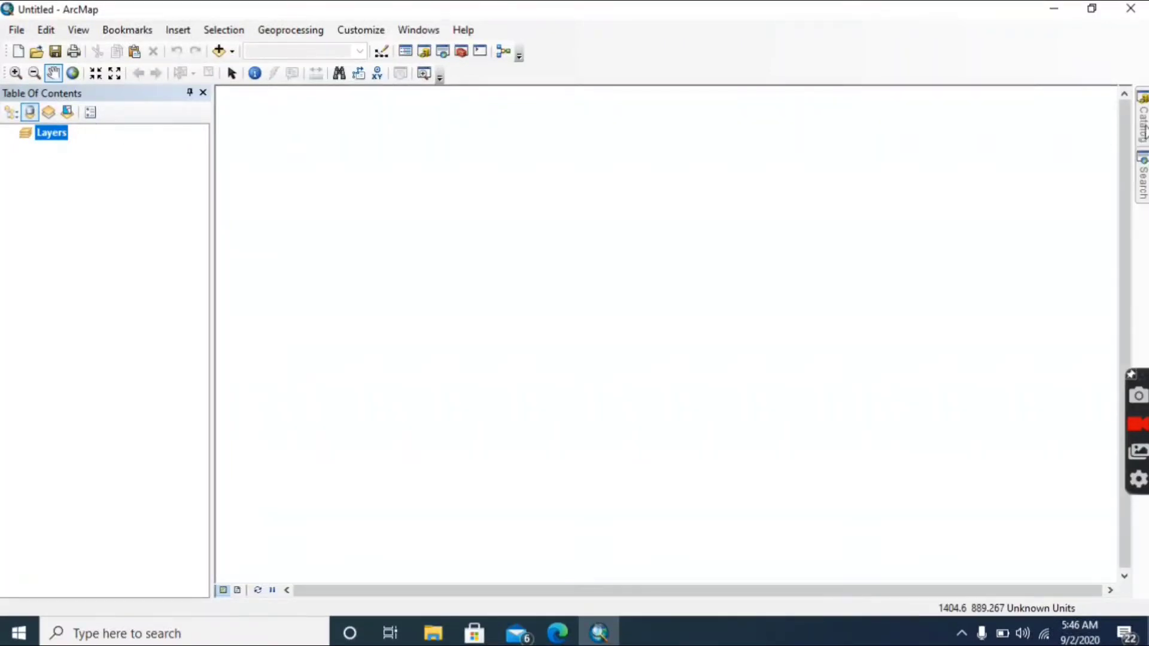
# Step: Locate the map's default geodatabase in the Catalog and collapse the Home folder again
pyautogui.moveTo(1142, 120)
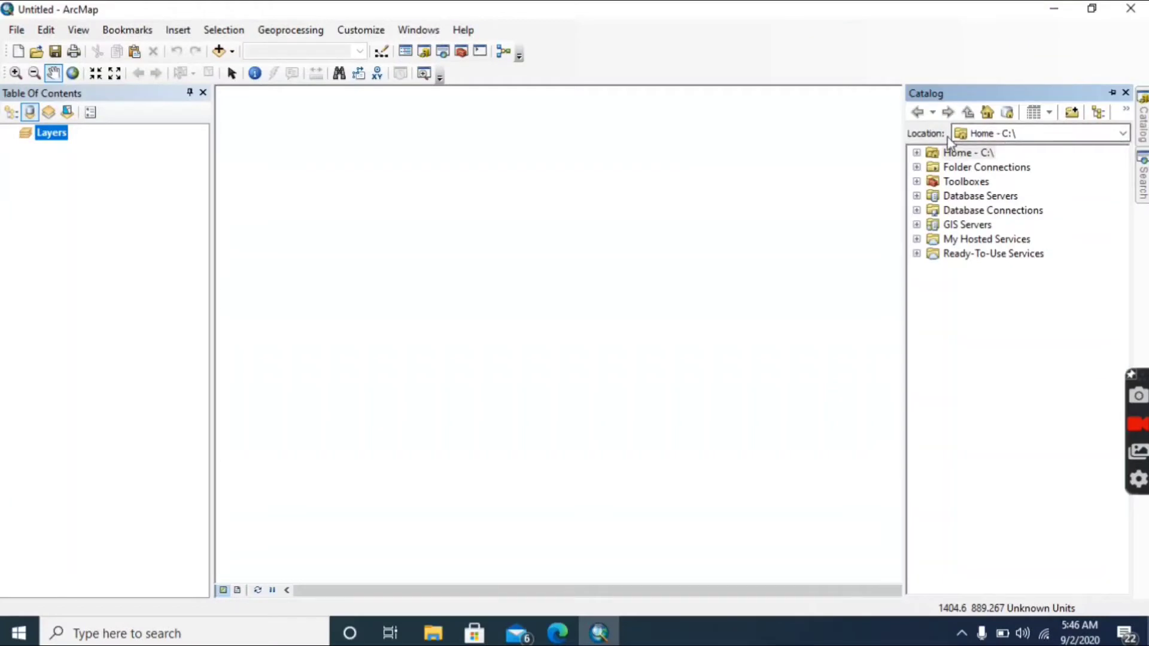
pyautogui.click(1009, 113)
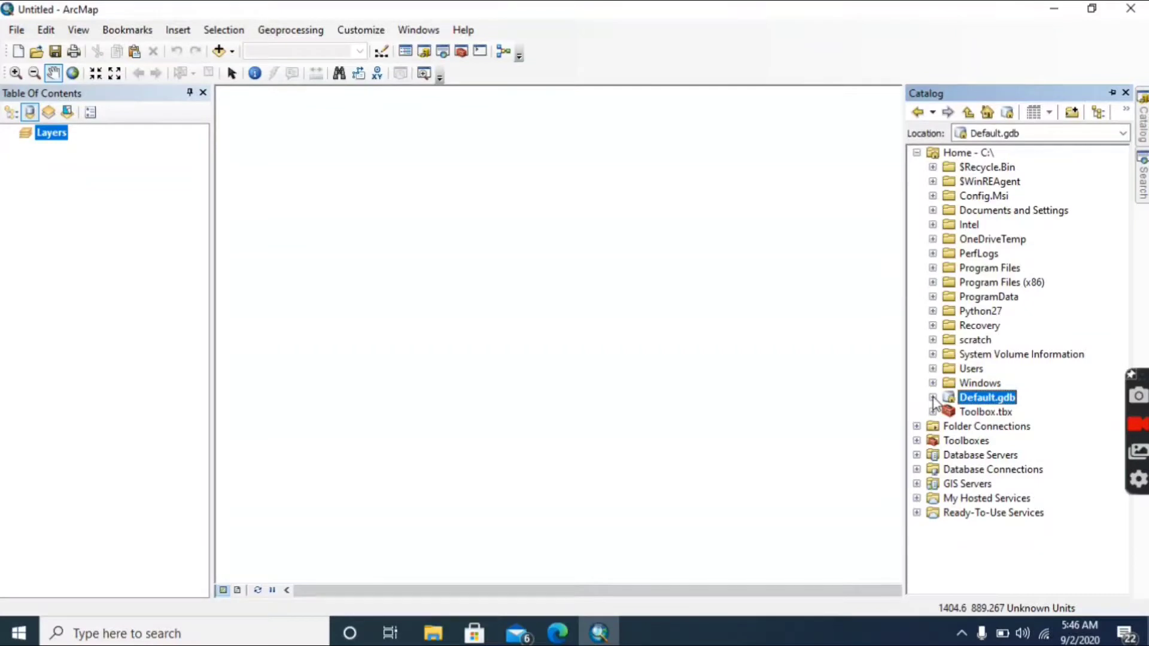
pyautogui.click(915, 155)
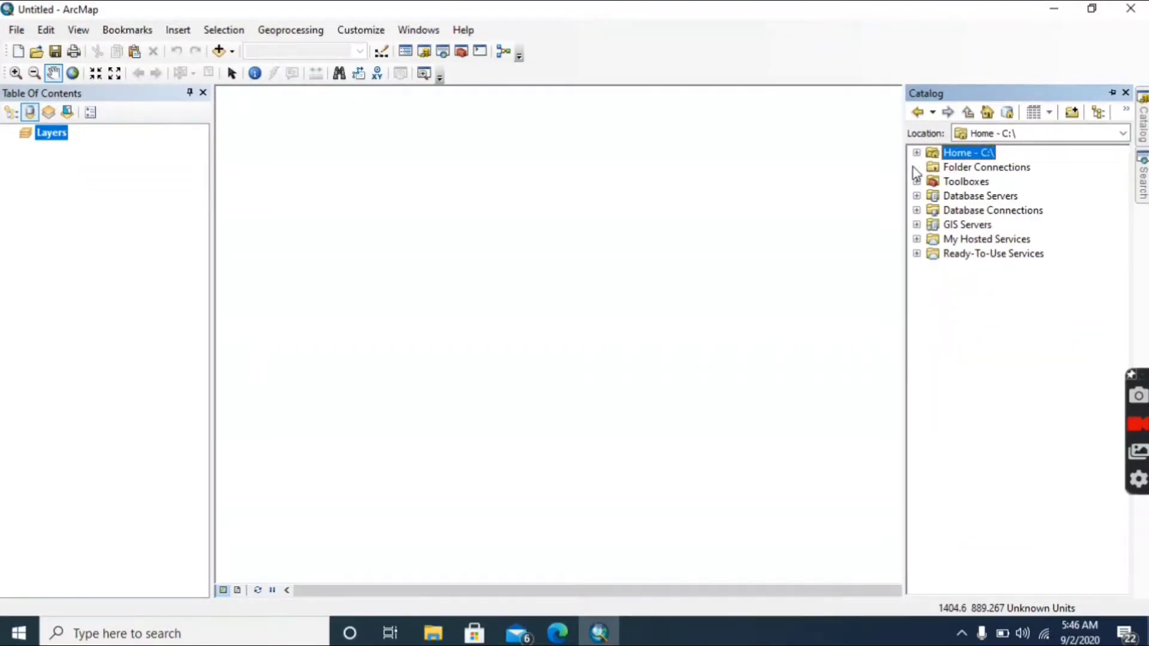
# Step: Add a folder connection to the Local Disk (E:) drive in the Catalog
pyautogui.click(988, 168)
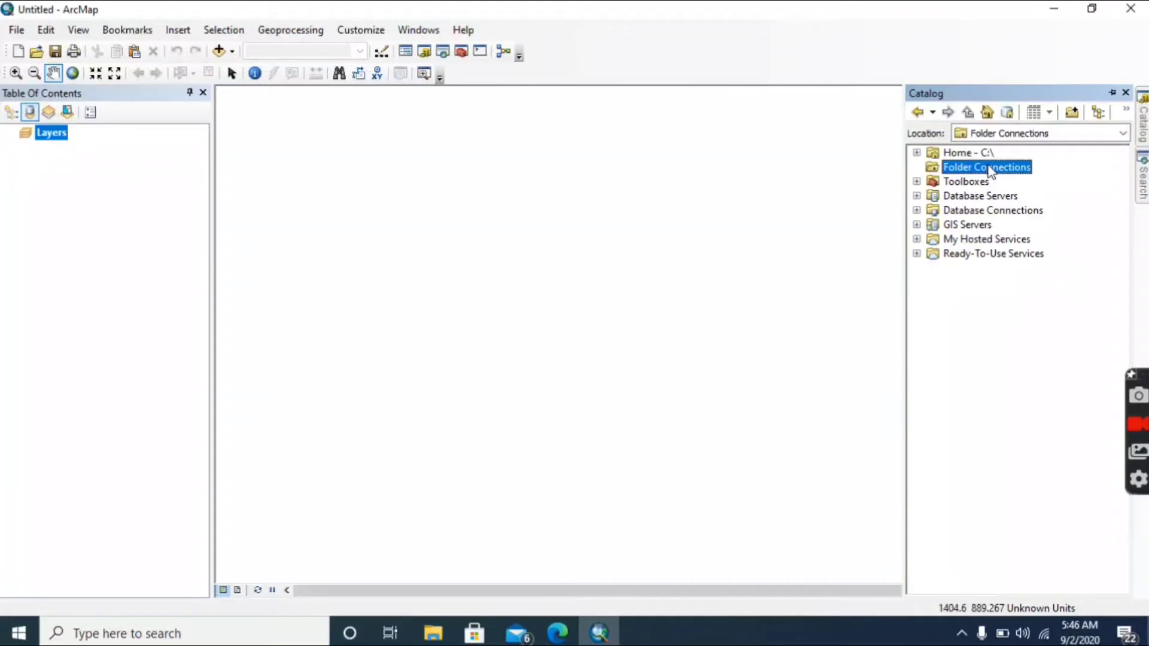
pyautogui.click(1072, 114)
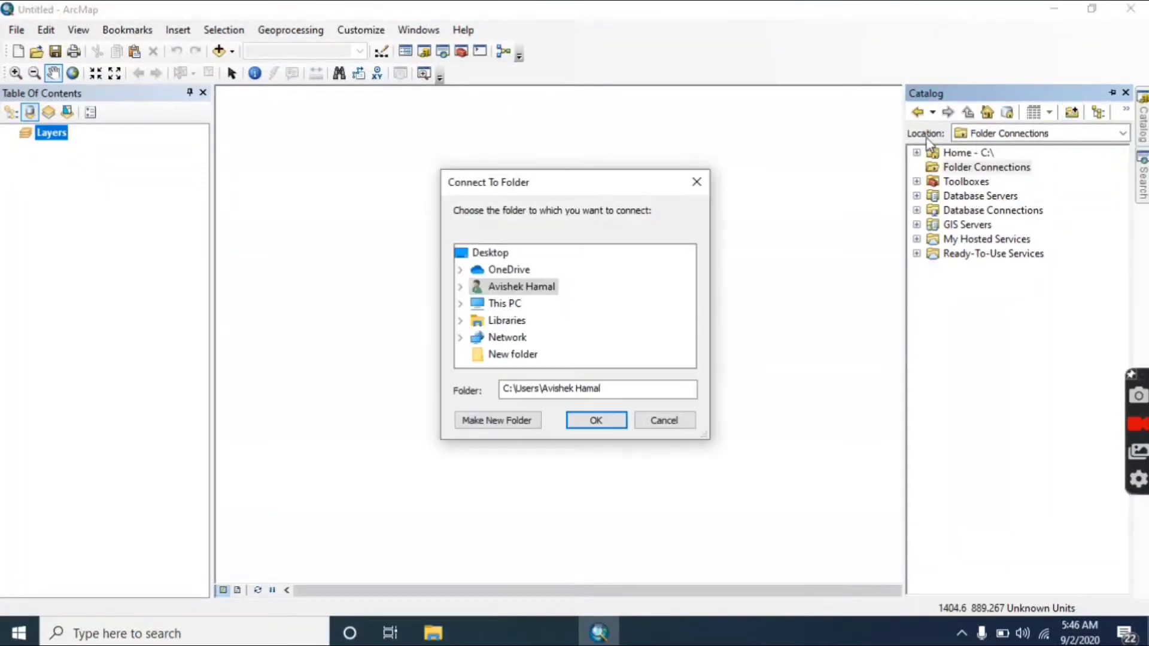
pyautogui.click(506, 304)
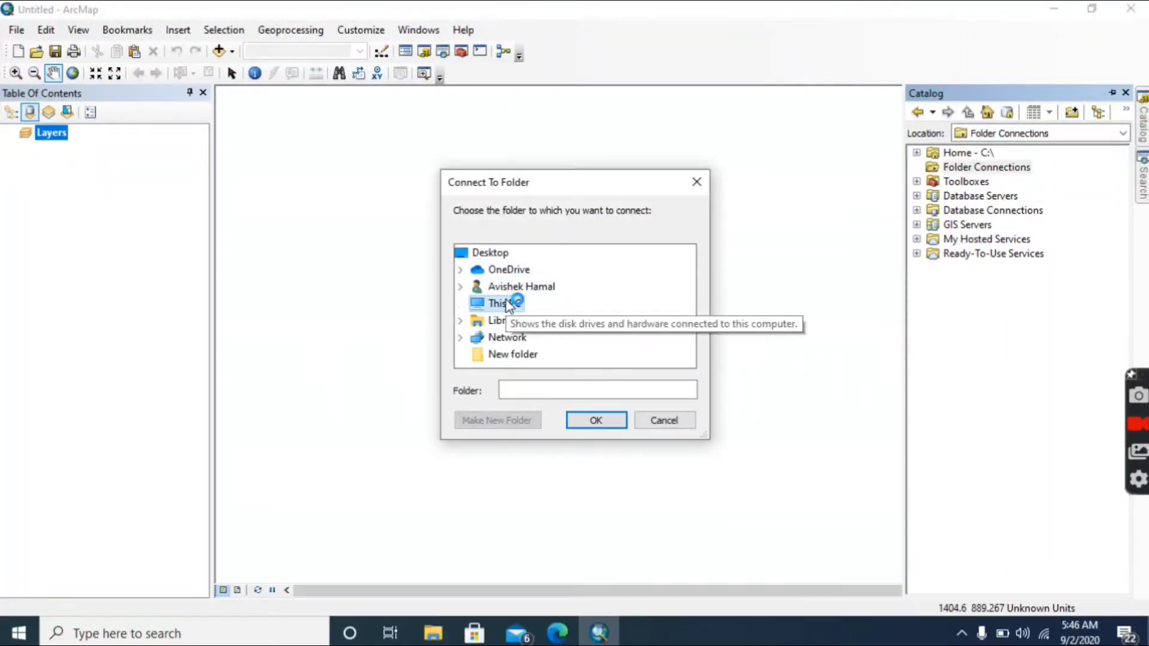
pyautogui.scroll(-2, 508, 311)
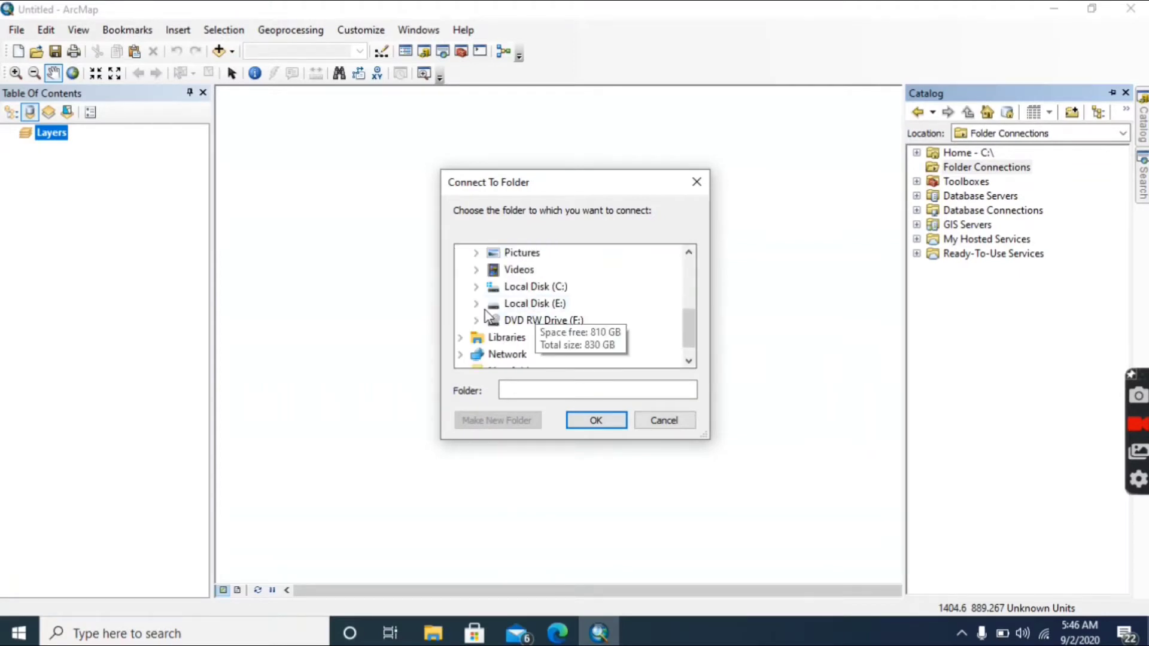
pyautogui.click(535, 304)
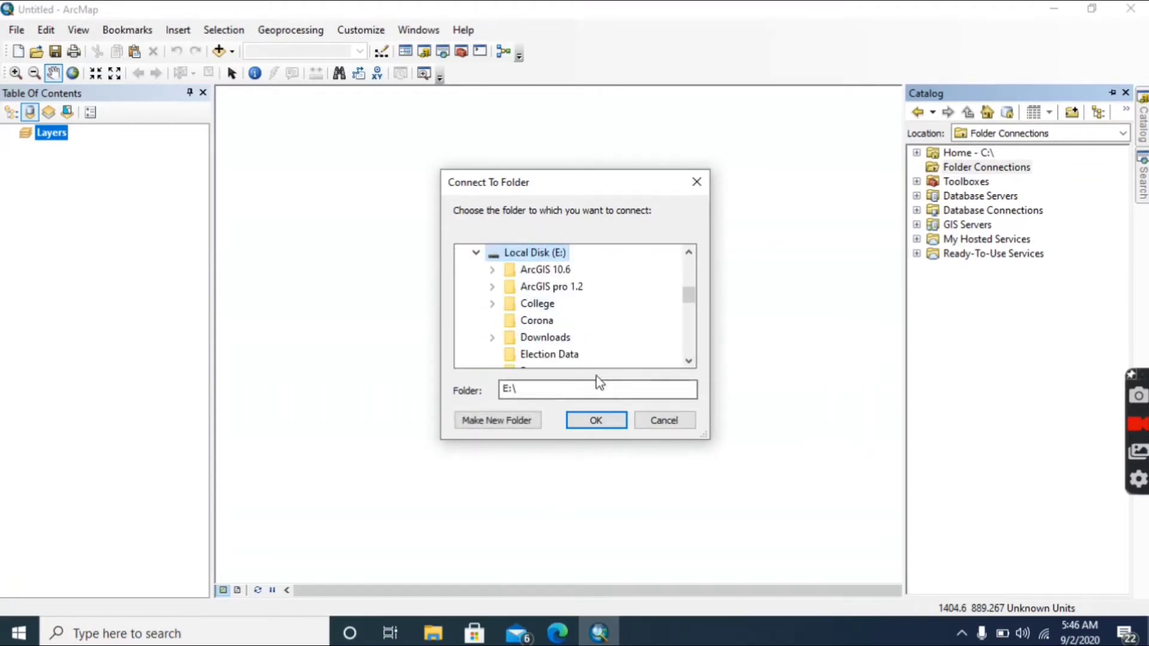
pyautogui.click(606, 421)
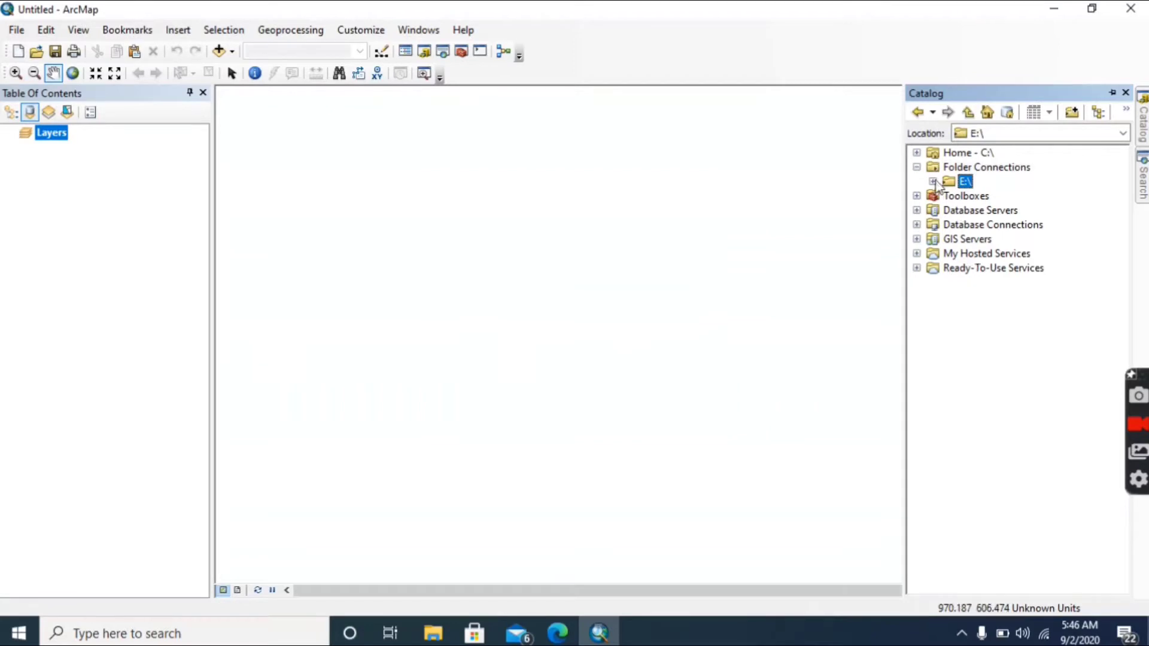
# Step: Examine the contents of the E:\ connection and collapse the Folder Connections branch
pyautogui.click(934, 182)
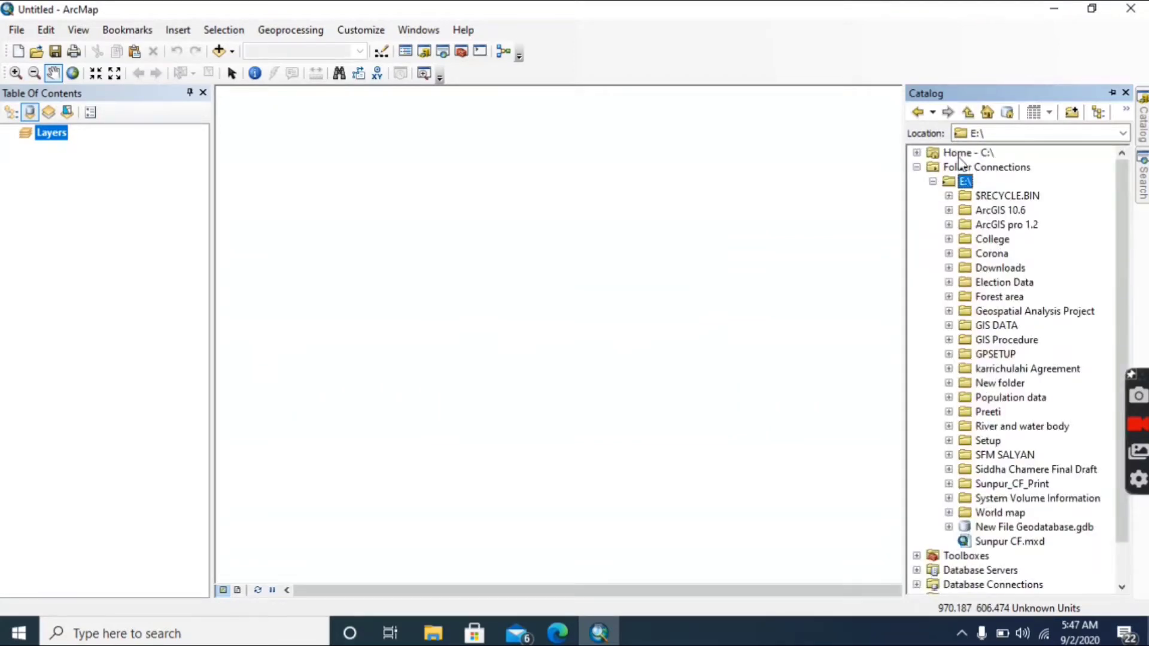
pyautogui.click(933, 181)
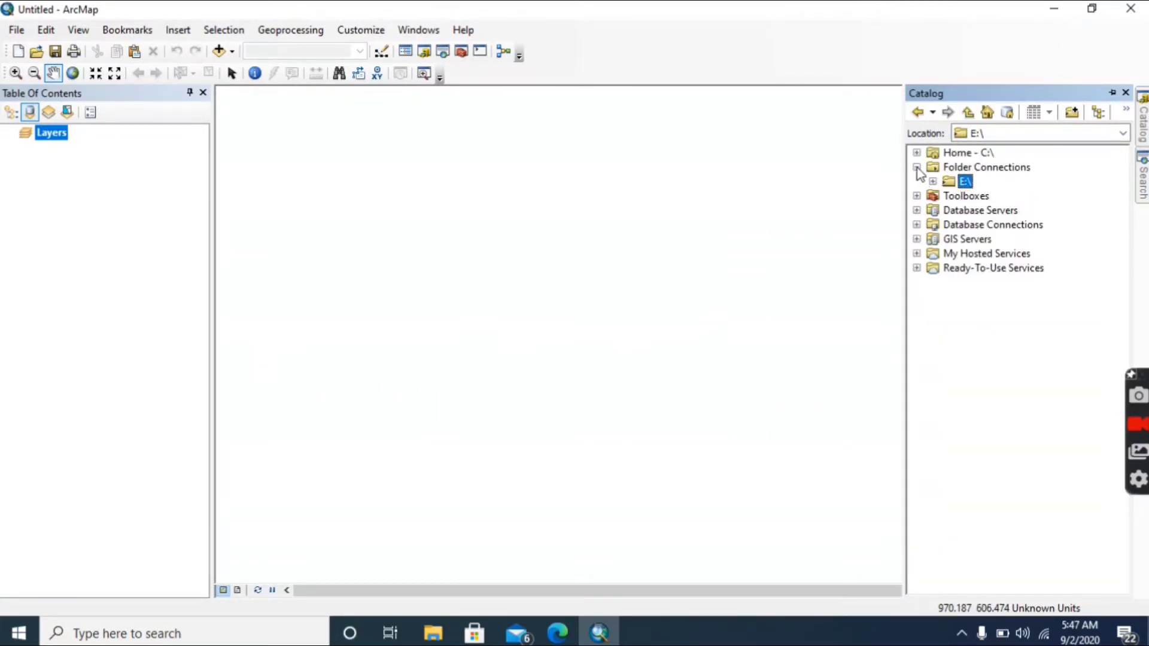
pyautogui.click(916, 168)
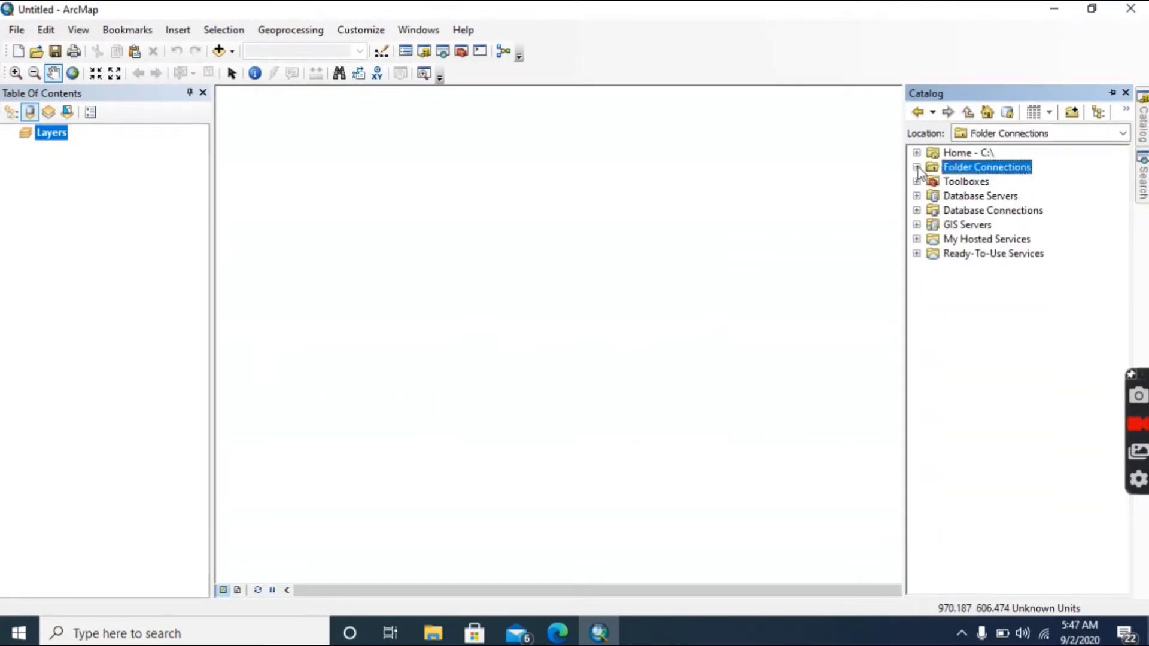
# Step: Search locally for "Point to line" tools and clear the search text
pyautogui.click(1143, 177)
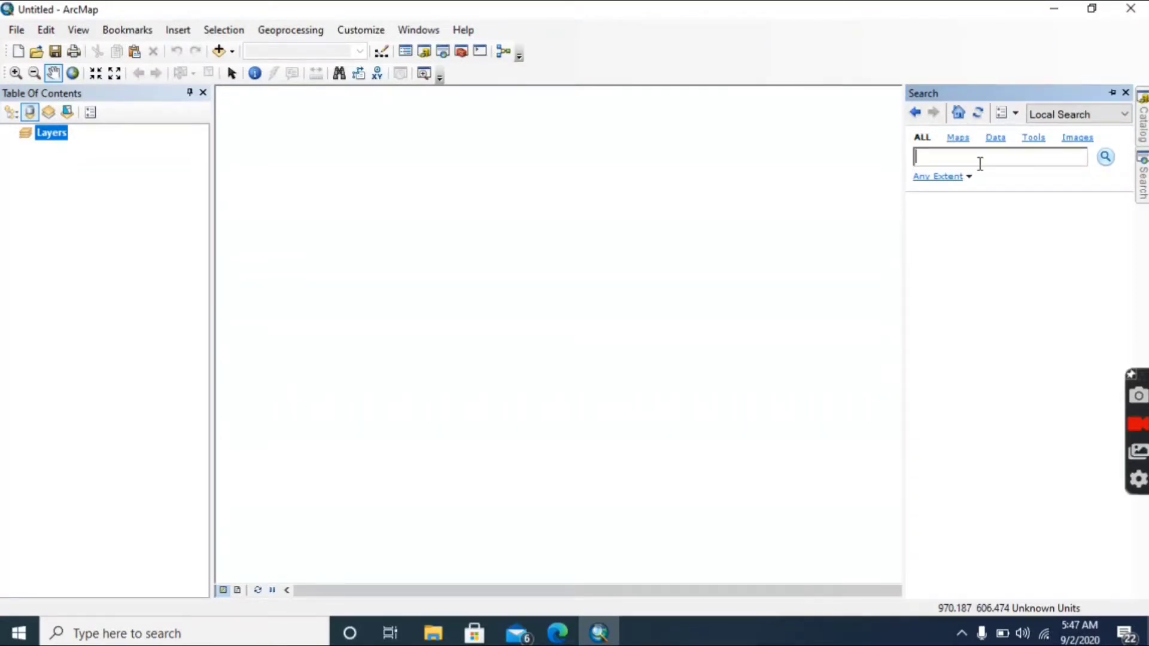
pyautogui.write('Pot')
pyautogui.press('Return')
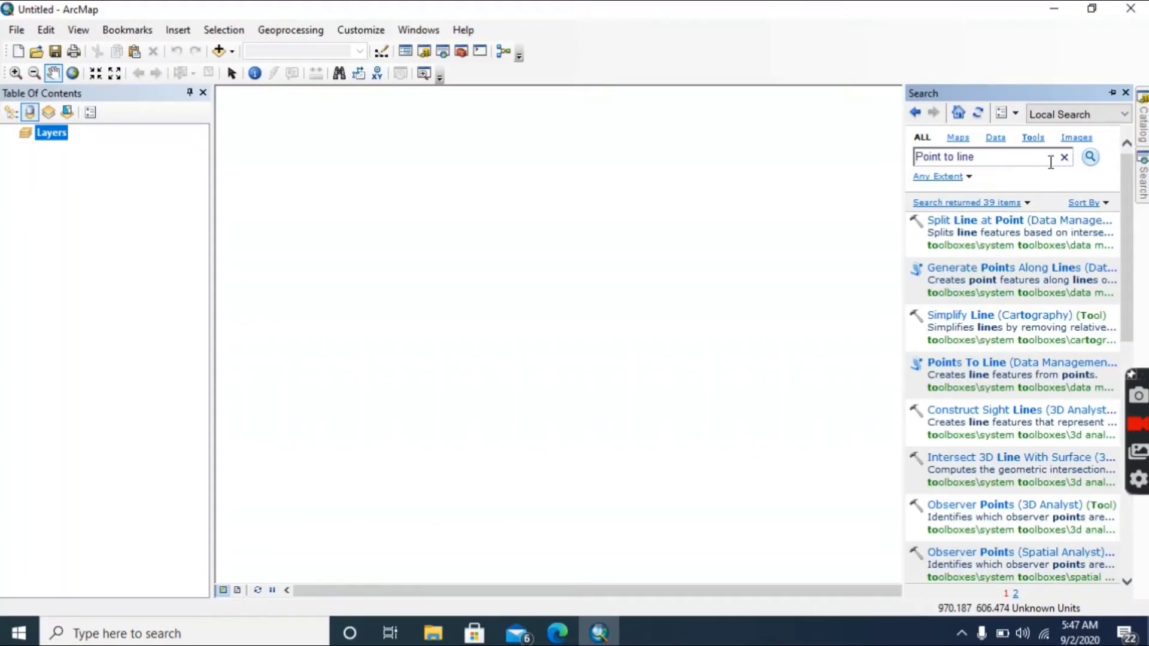
pyautogui.moveTo(1037, 157); pyautogui.dragTo(793, 182)
pyautogui.press('BackSpace')
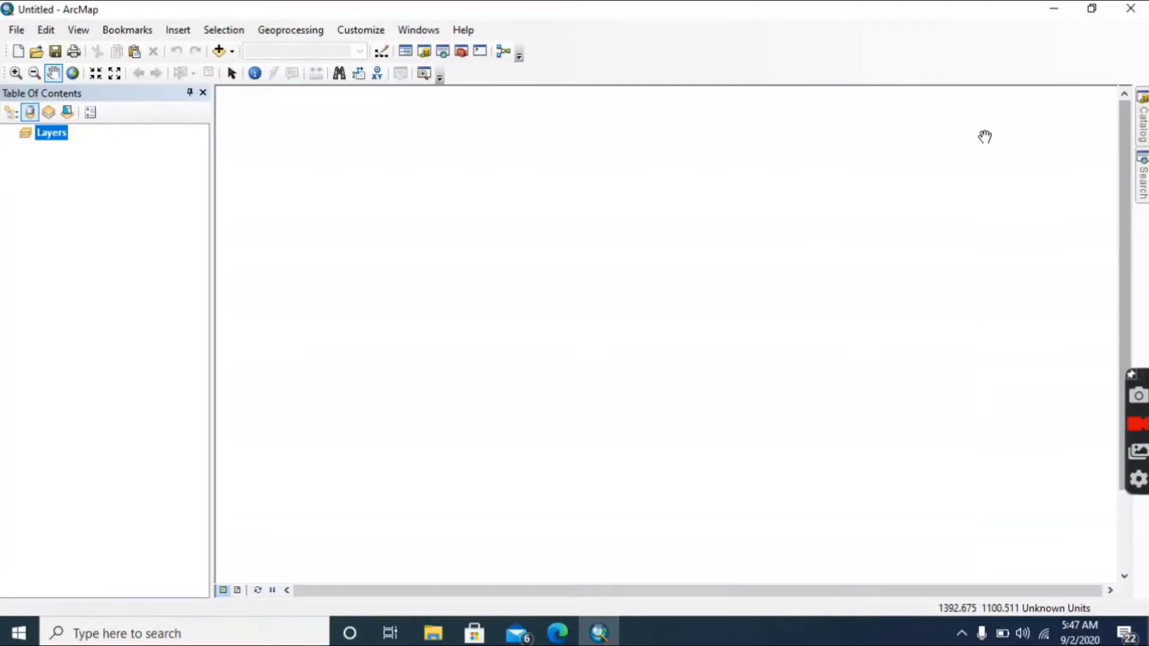
# Step: Pin the Catalog window so it stays docked and make it slightly narrower
pyautogui.moveTo(1143, 110)
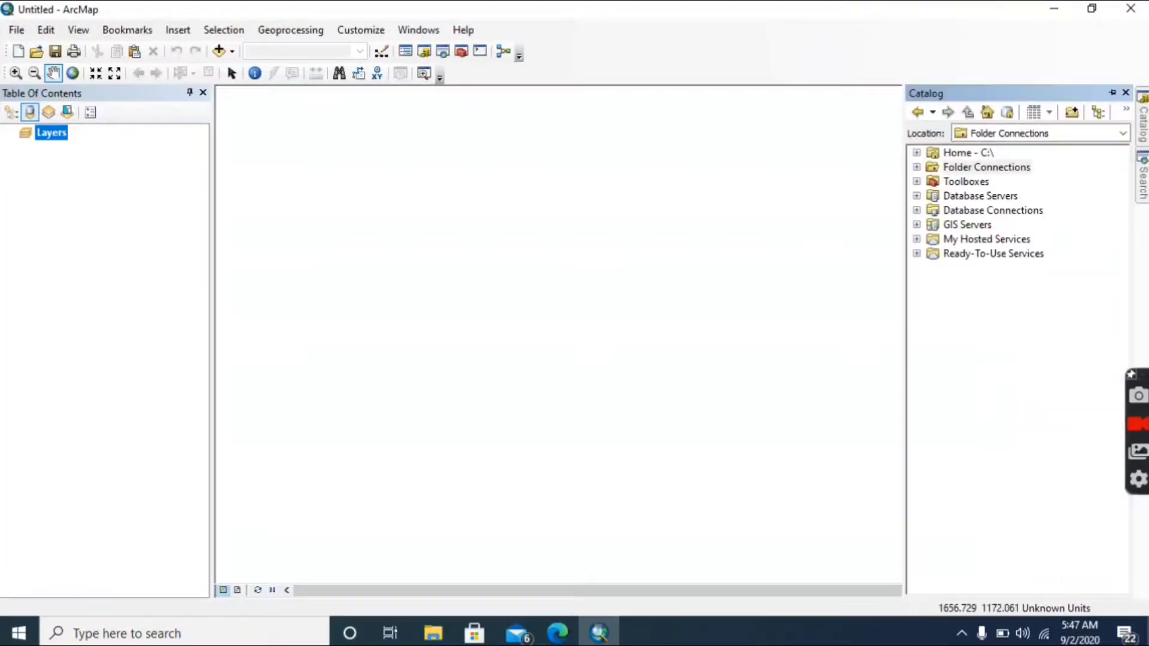
pyautogui.click(1112, 92)
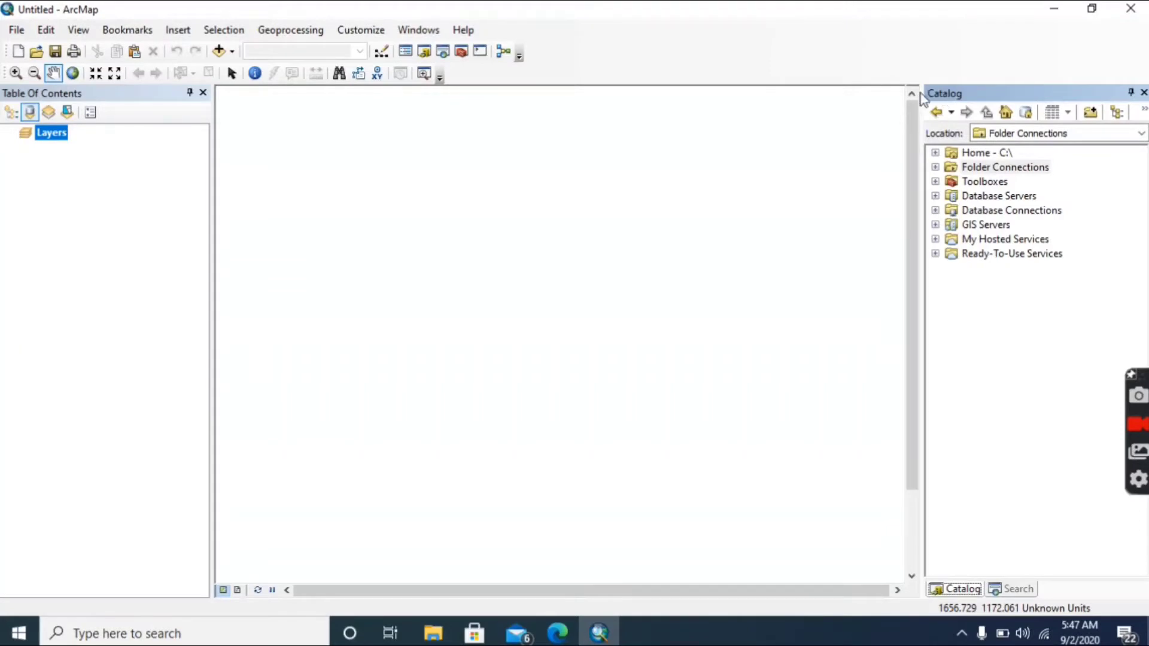
pyautogui.moveTo(924, 315)
pyautogui.mouseDown()
pyautogui.moveTo(972, 313)
pyautogui.moveTo(915, 318)
pyautogui.moveTo(930, 314)
pyautogui.mouseUp()
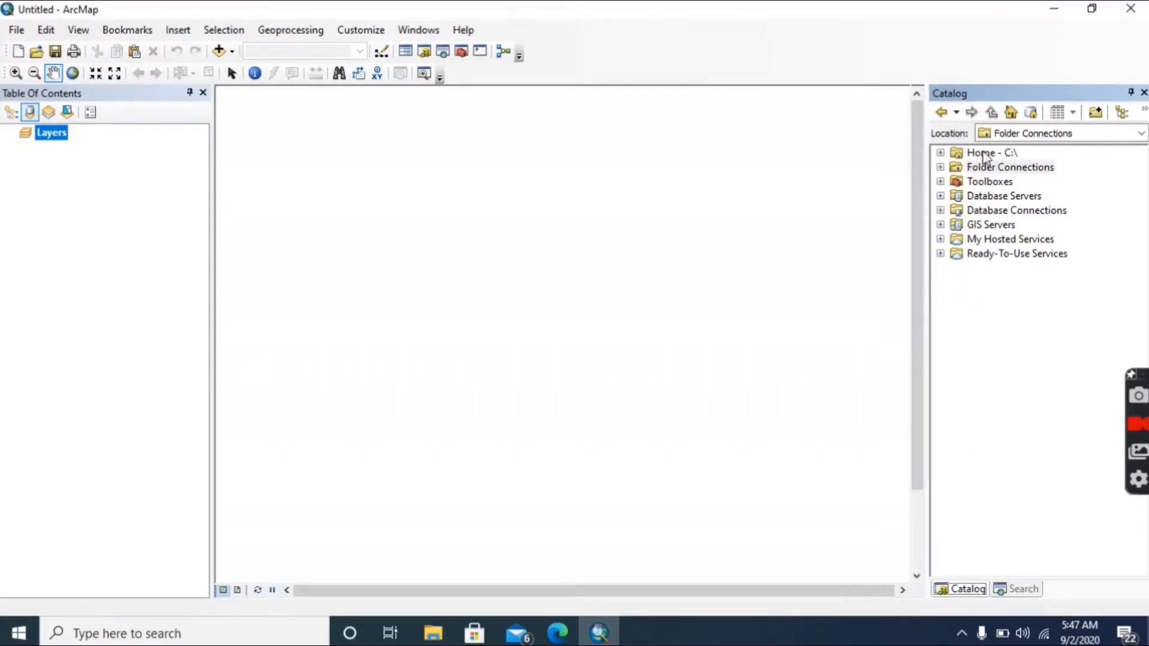
pyautogui.moveTo(1025, 101); pyautogui.dragTo(1124, 341)
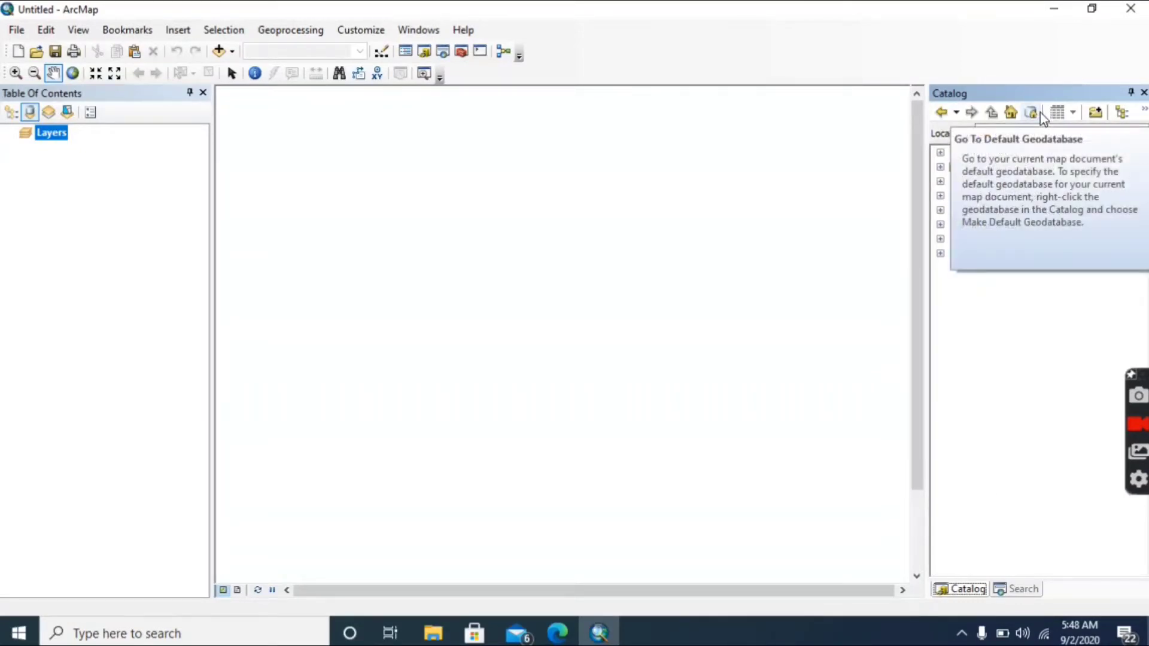
# Step: Close and reopen the Catalog window, and set it to auto-hide
pyautogui.click(1142, 94)
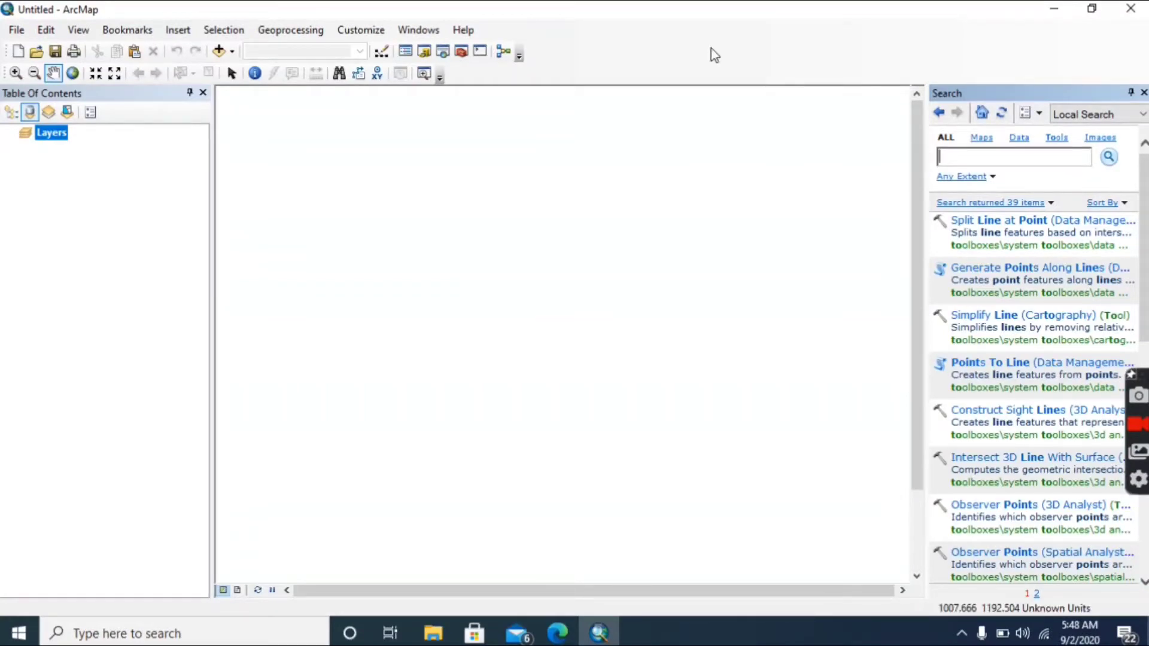
pyautogui.click(418, 30)
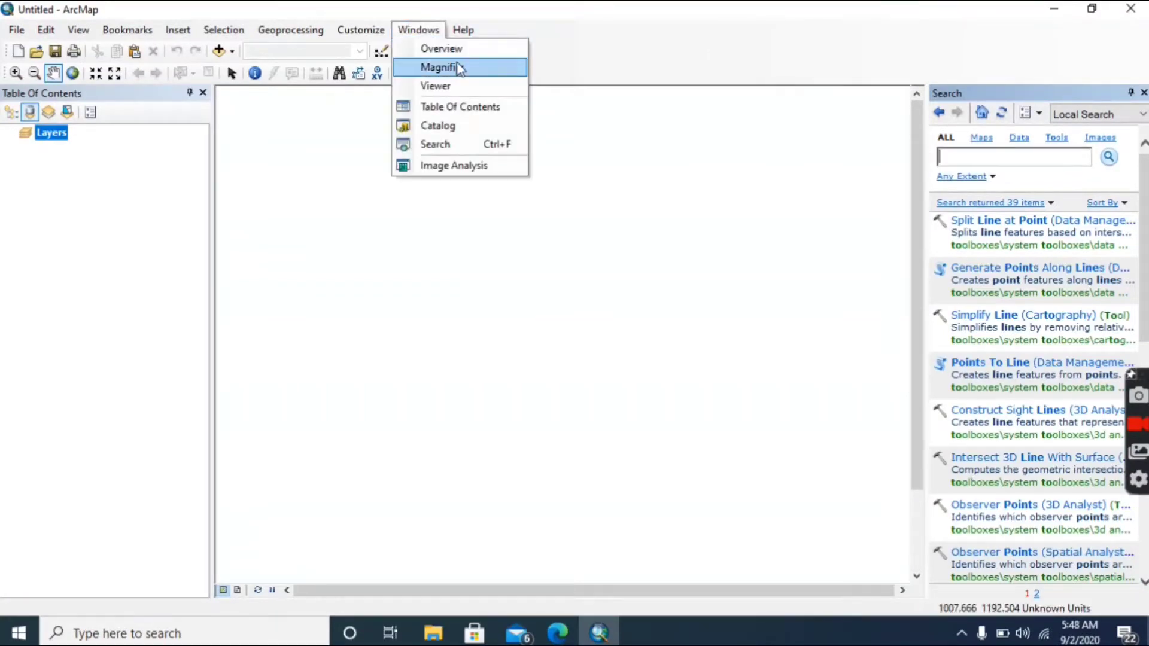
pyautogui.click(469, 125)
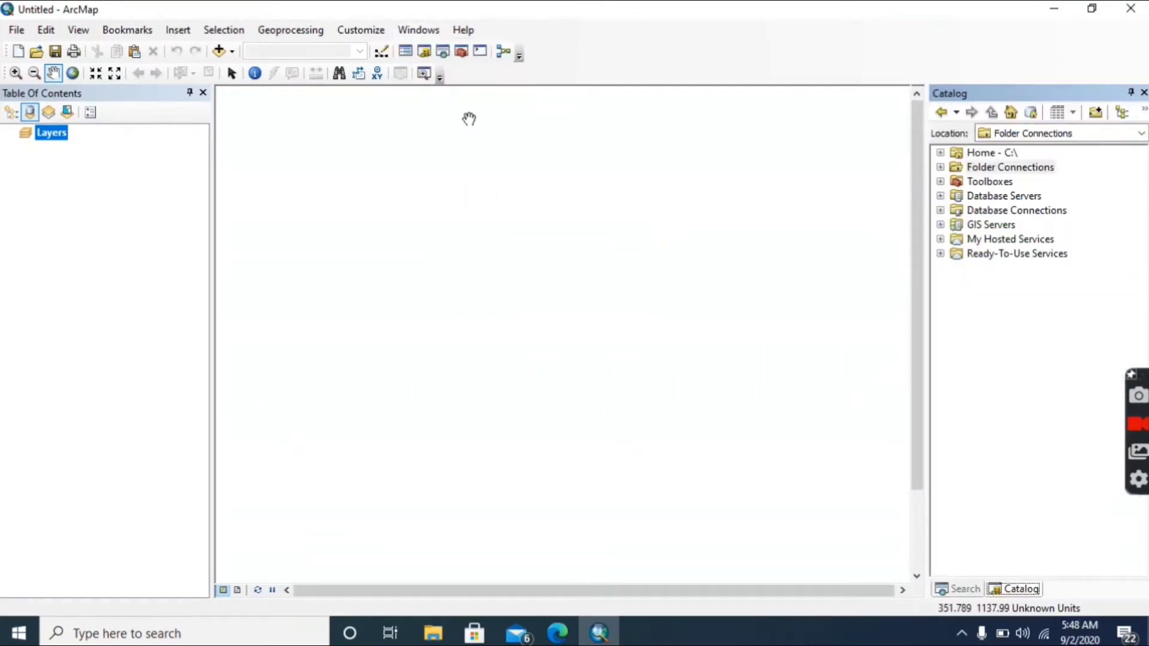
pyautogui.click(1130, 92)
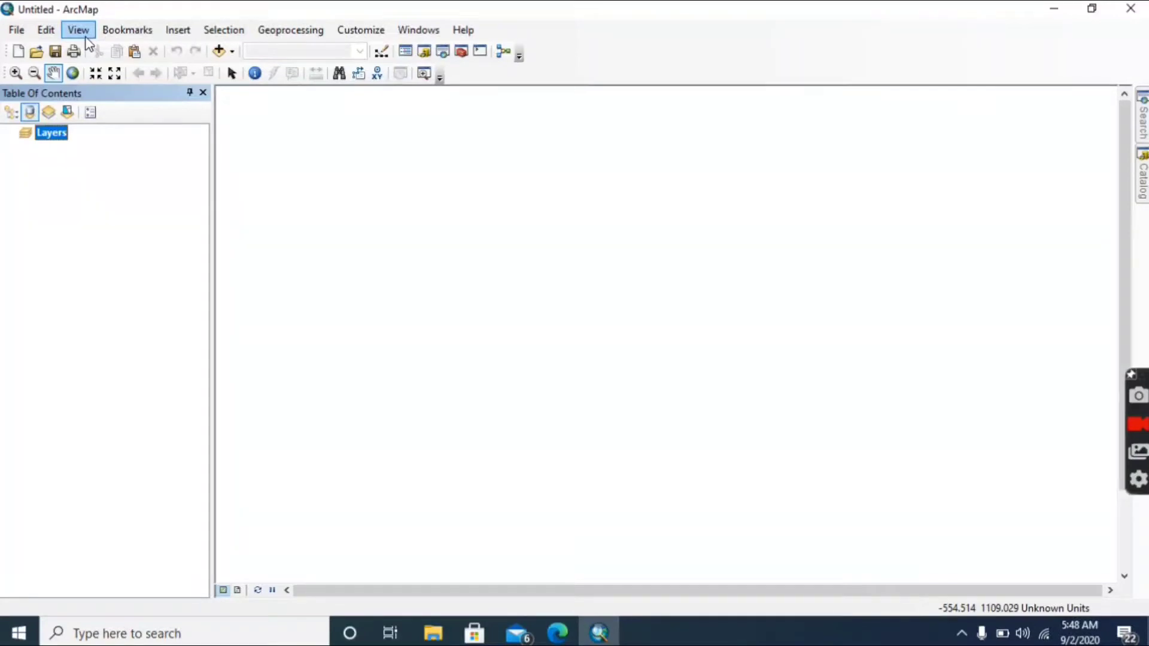
pyautogui.click(22, 35)
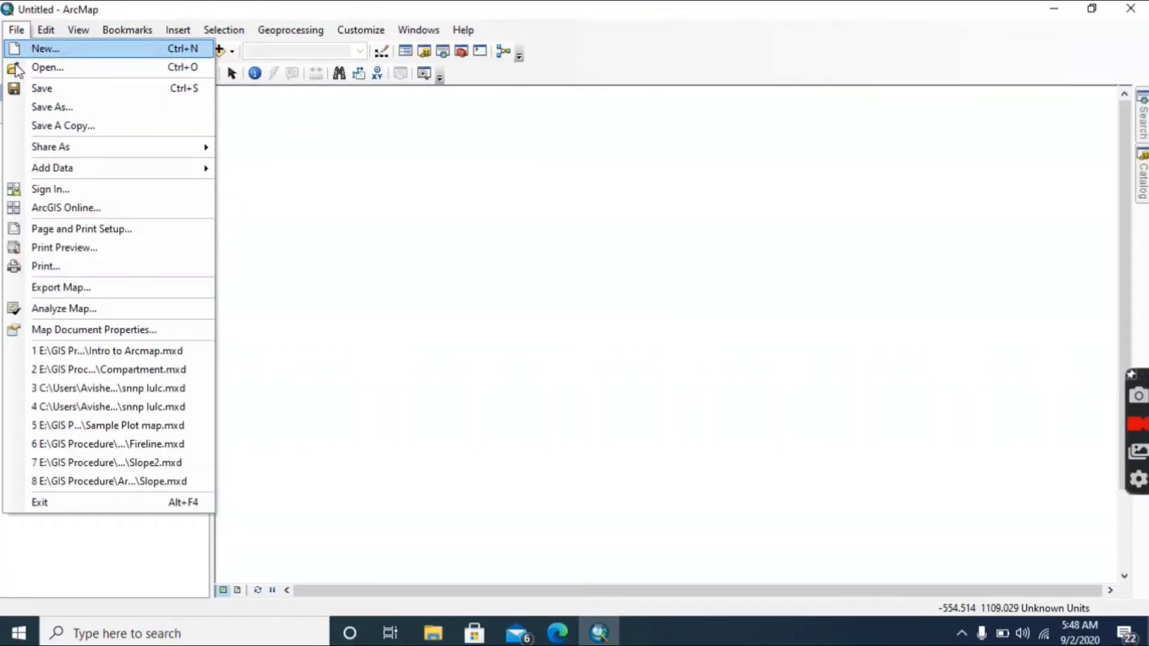
pyautogui.moveTo(105, 154)
pyautogui.moveTo(133, 167)
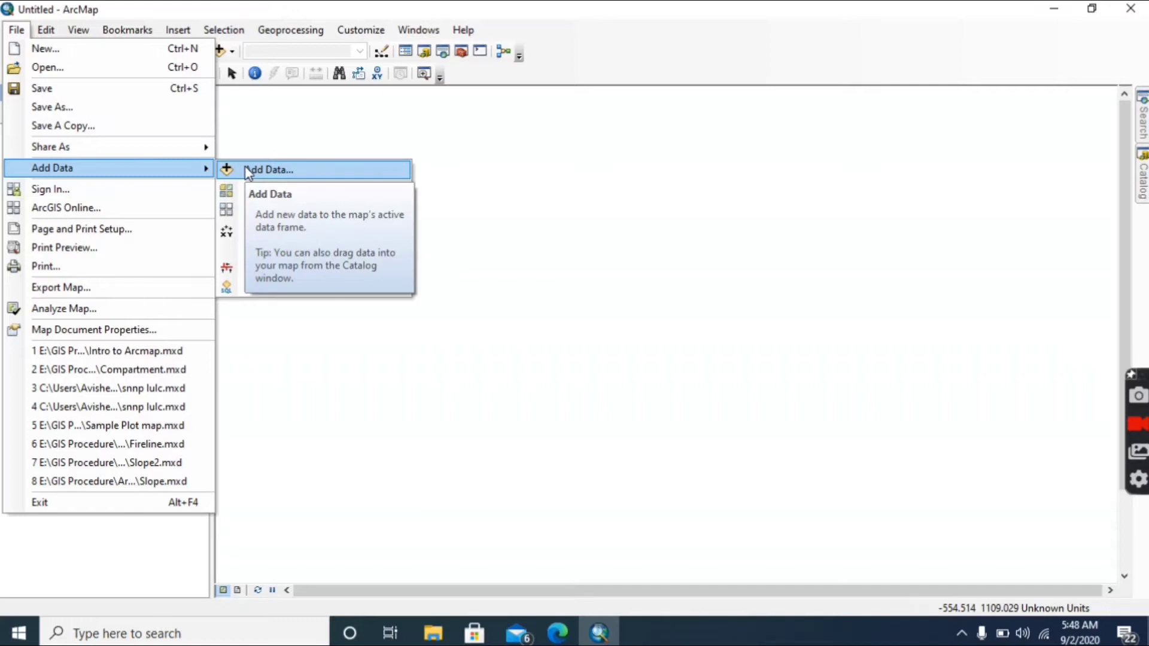
pyautogui.click(267, 118)
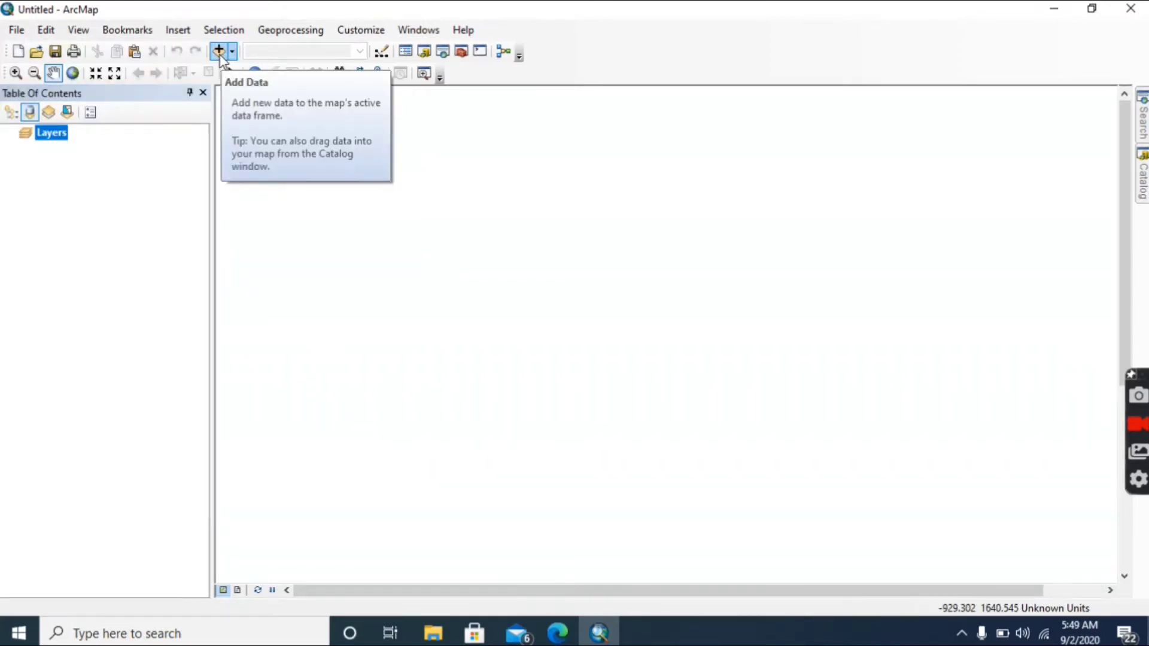
# Step: Review the folders on the connected E:\ drive in the Catalog and collapse the list again
pyautogui.click(1142, 177)
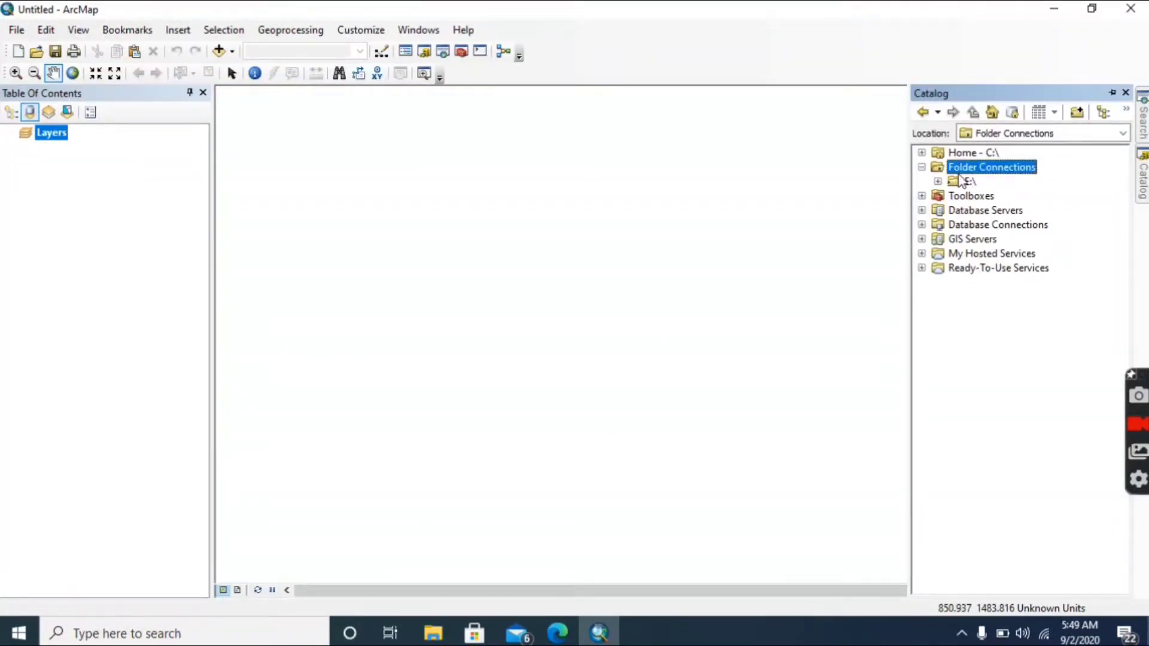
pyautogui.click(937, 181)
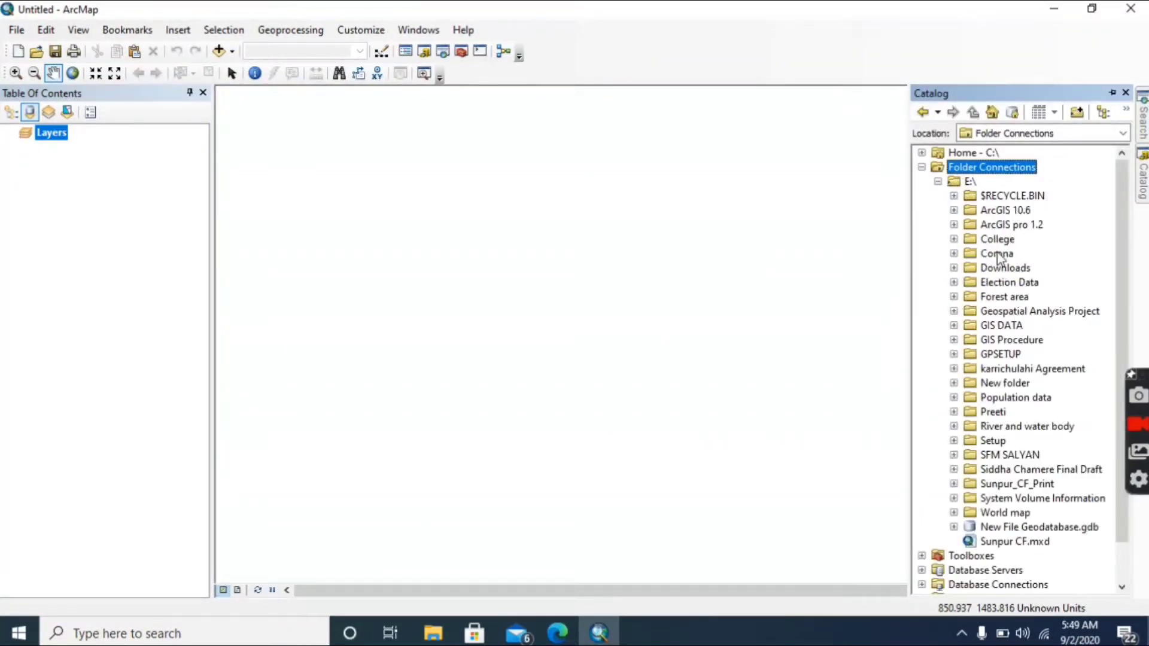
pyautogui.click(937, 181)
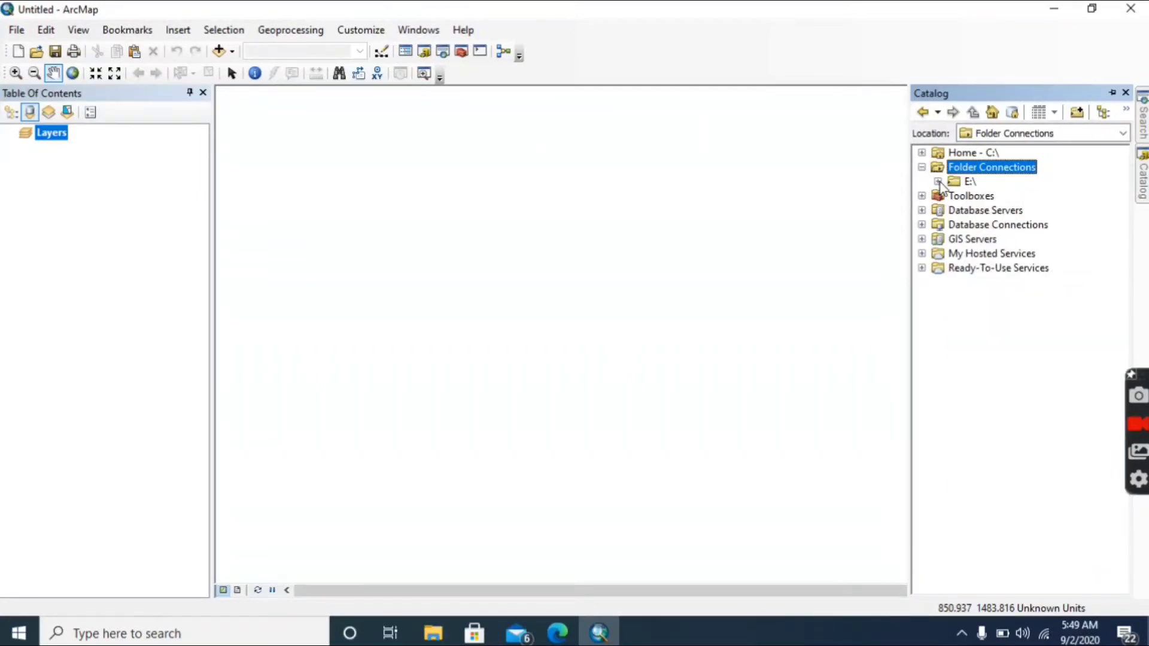
# Step: Collapse the folder connections in the Catalog, and start adding data by browsing the Home - C:\ and Folder Connections locations
pyautogui.click(922, 168)
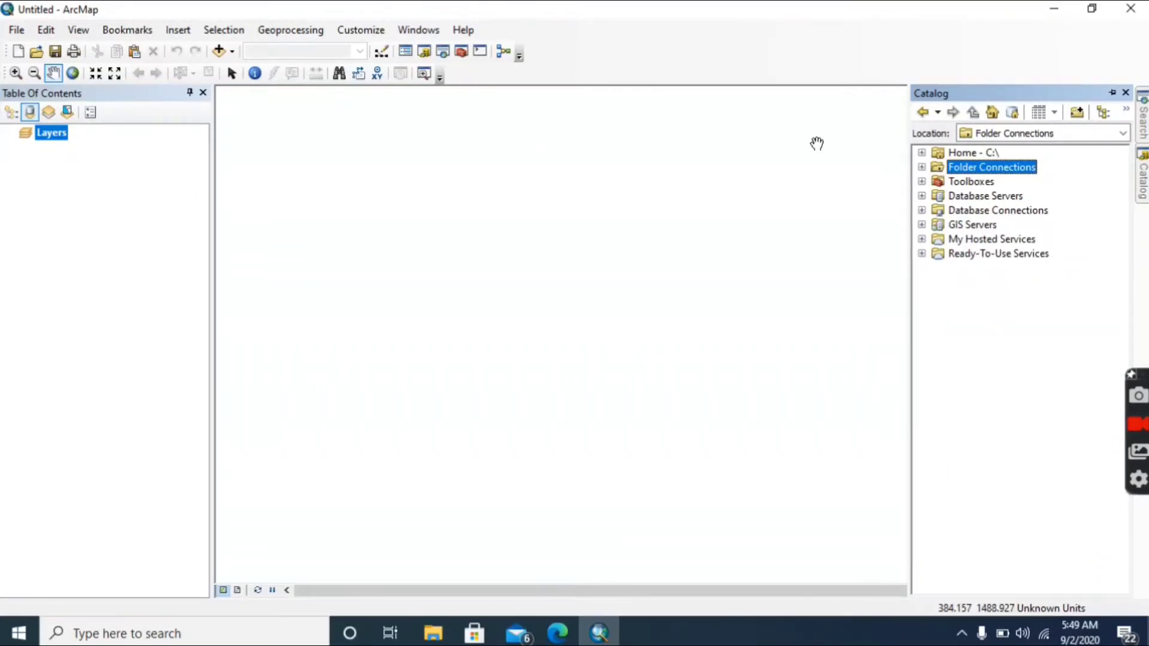
pyautogui.click(219, 51)
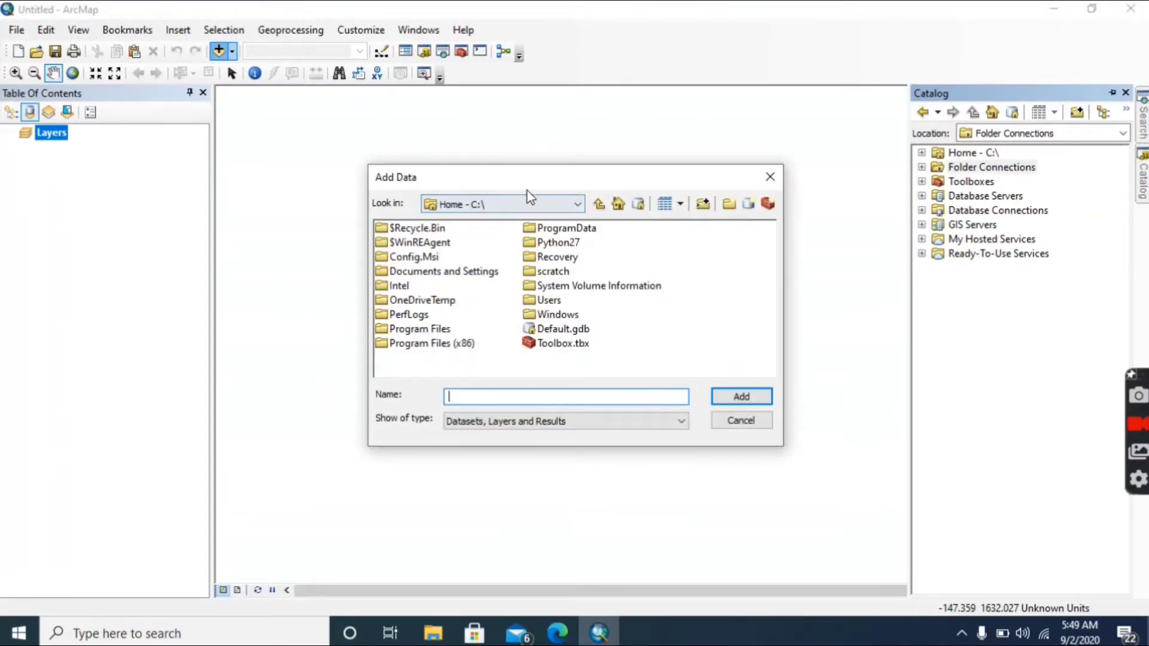
pyautogui.click(556, 203)
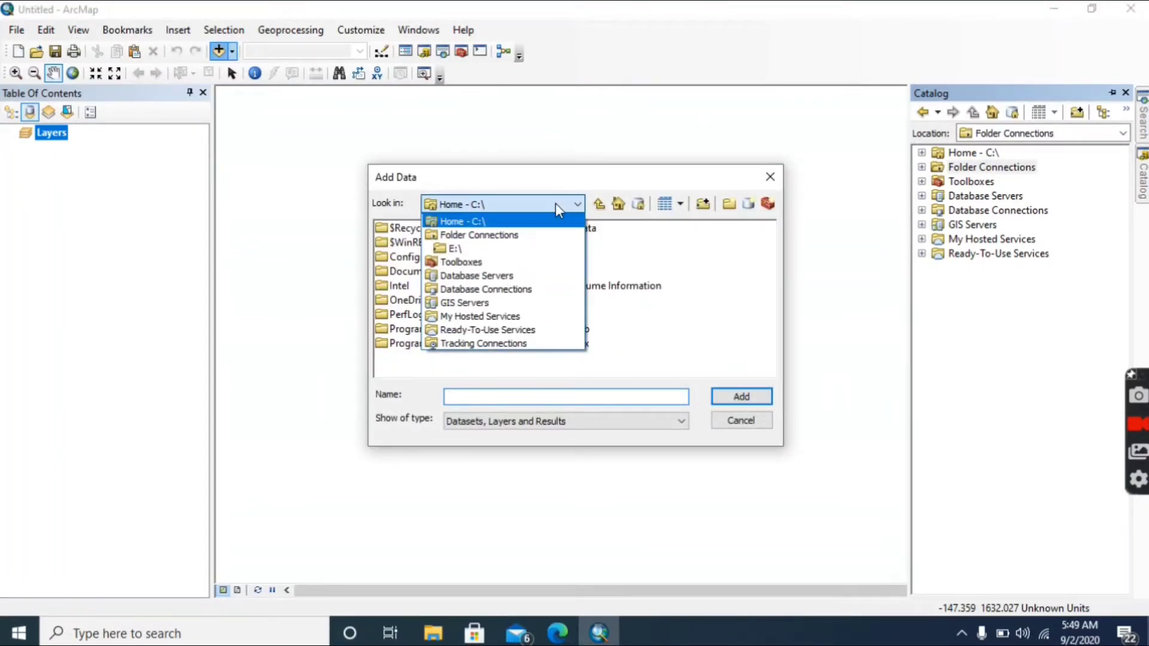
pyautogui.click(528, 223)
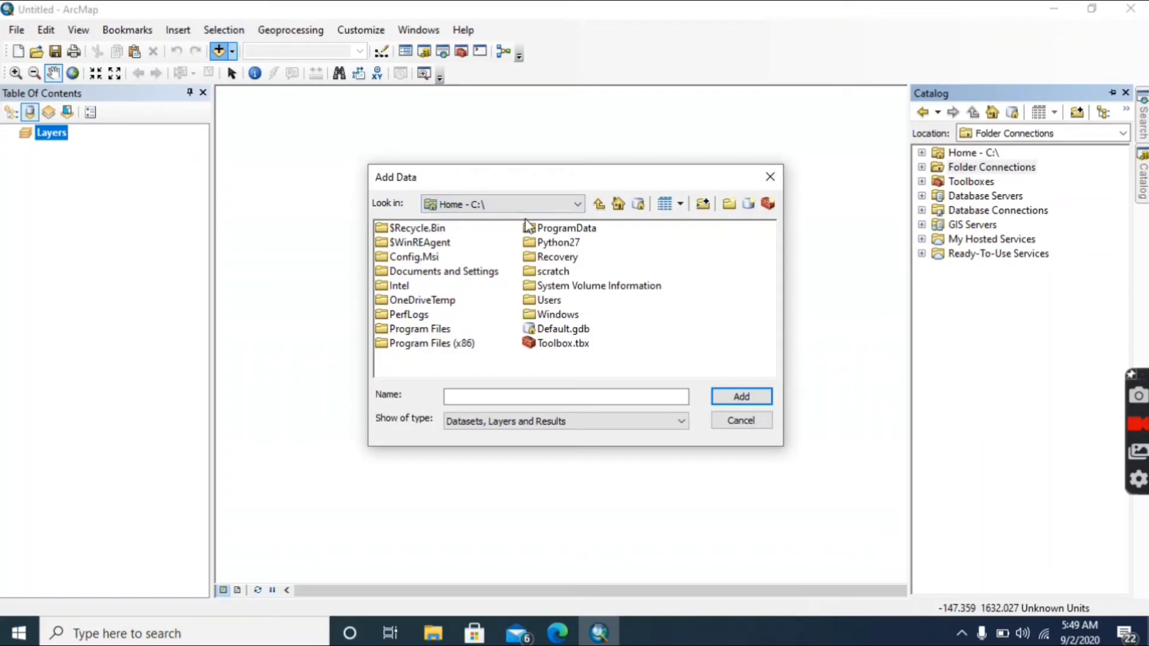
pyautogui.click(561, 206)
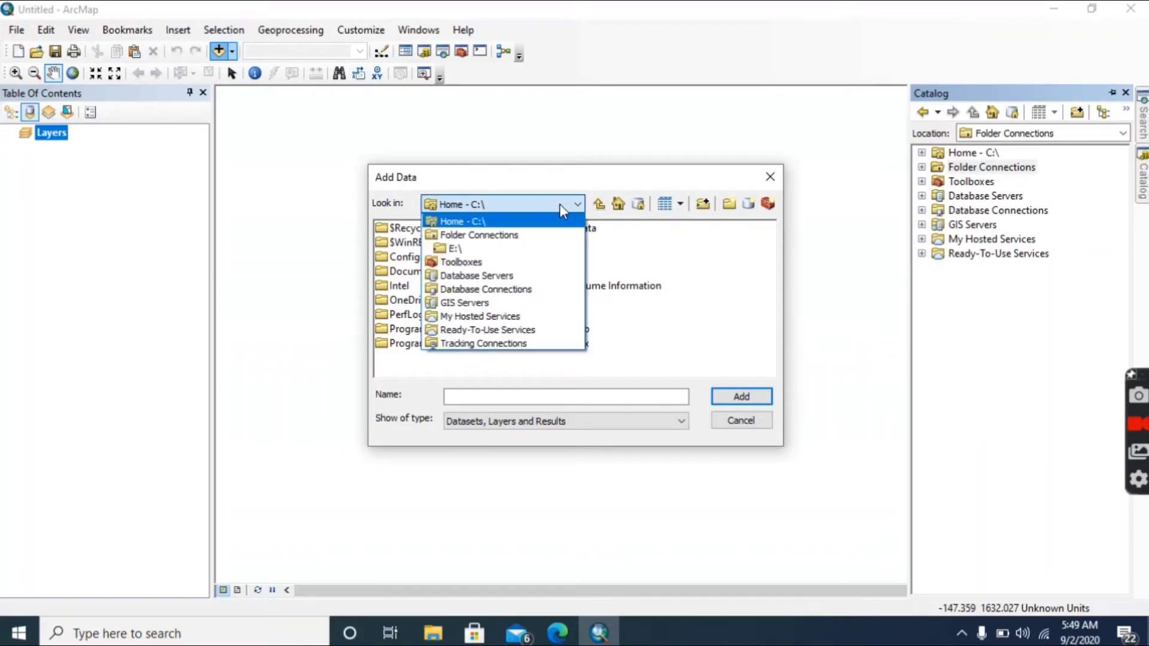
pyautogui.click(499, 236)
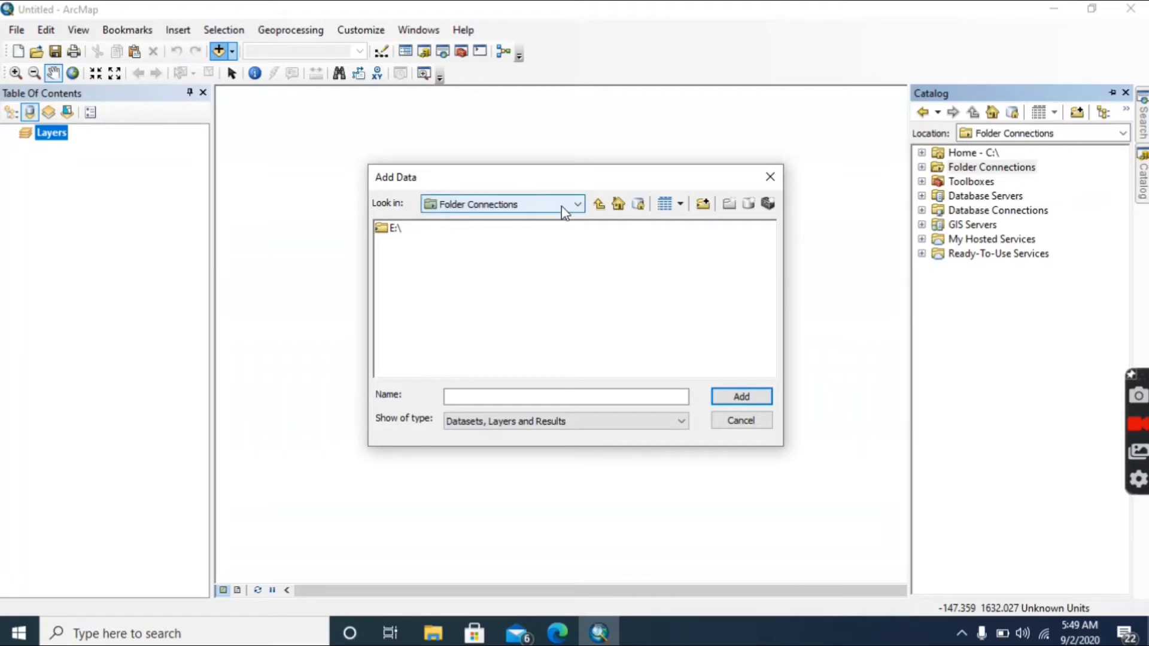
# Step: Connect to this PC's Downloads folder from the Add Data dialog and look inside its subfolder
pyautogui.click(703, 204)
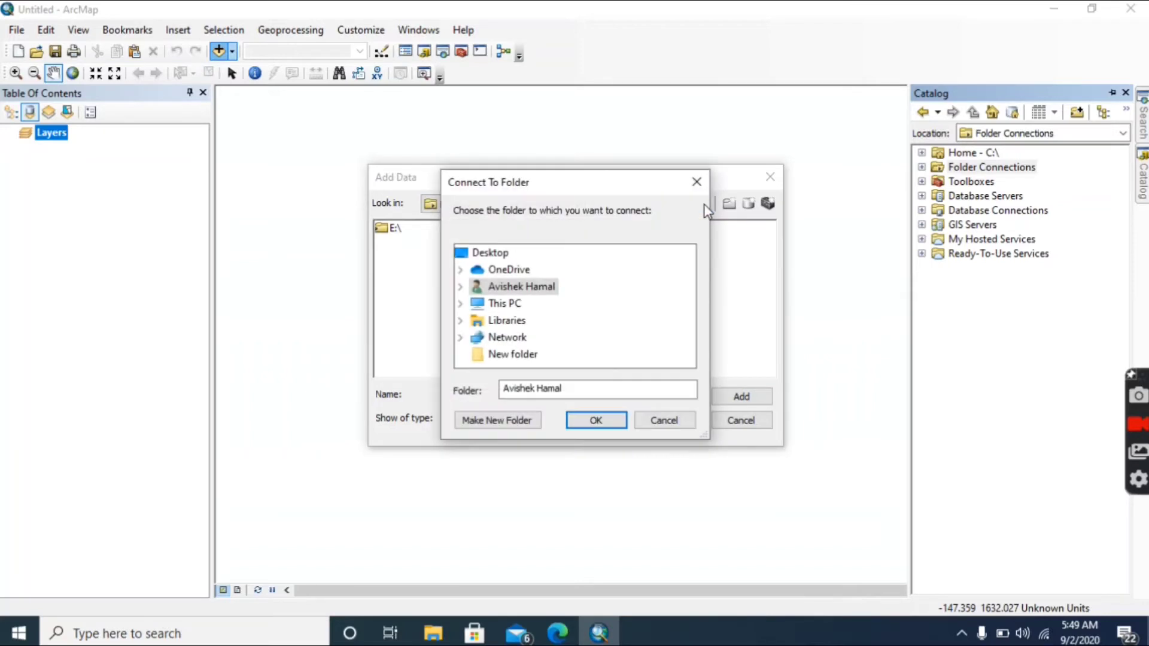
pyautogui.doubleClick(487, 292)
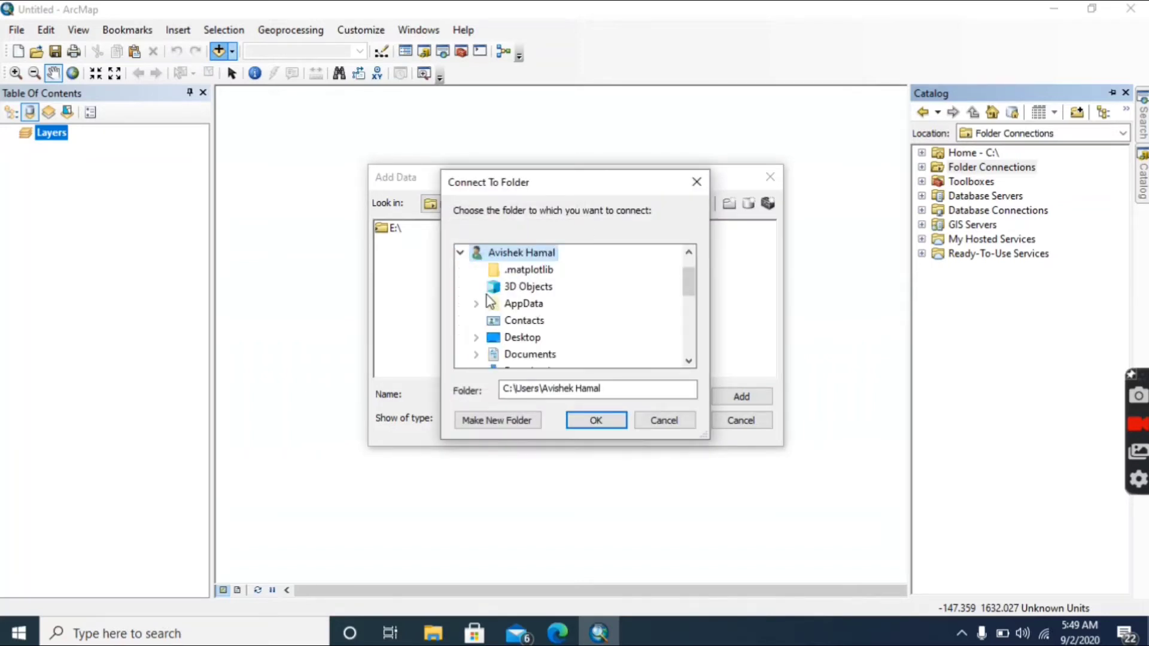
pyautogui.click(462, 254)
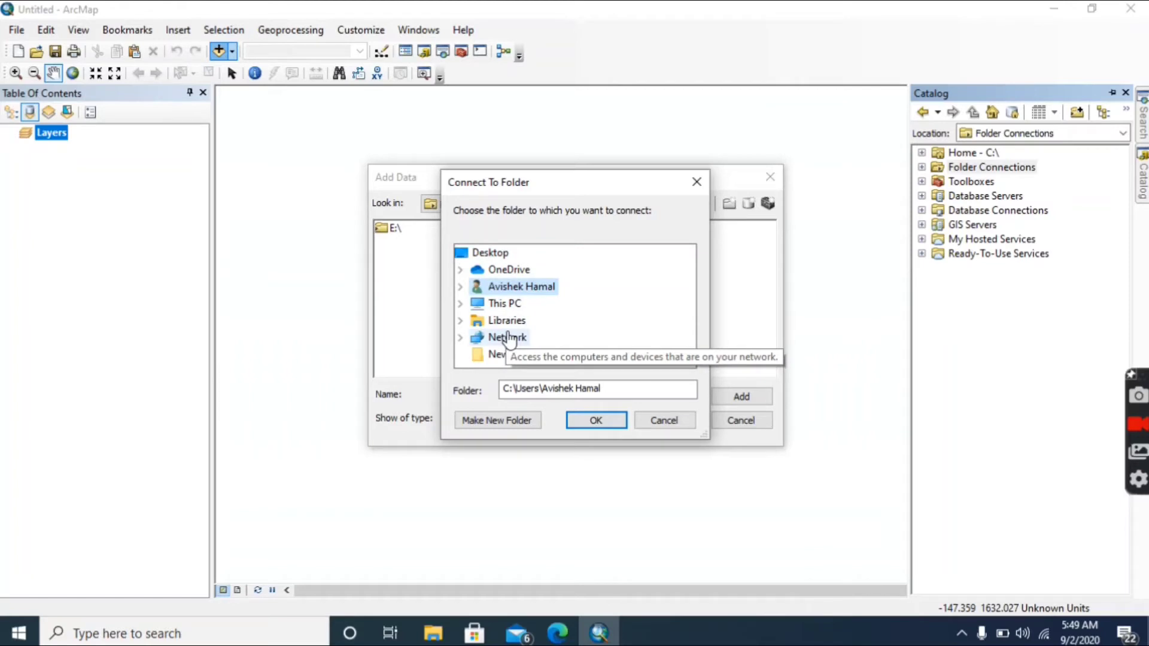
pyautogui.doubleClick(479, 304)
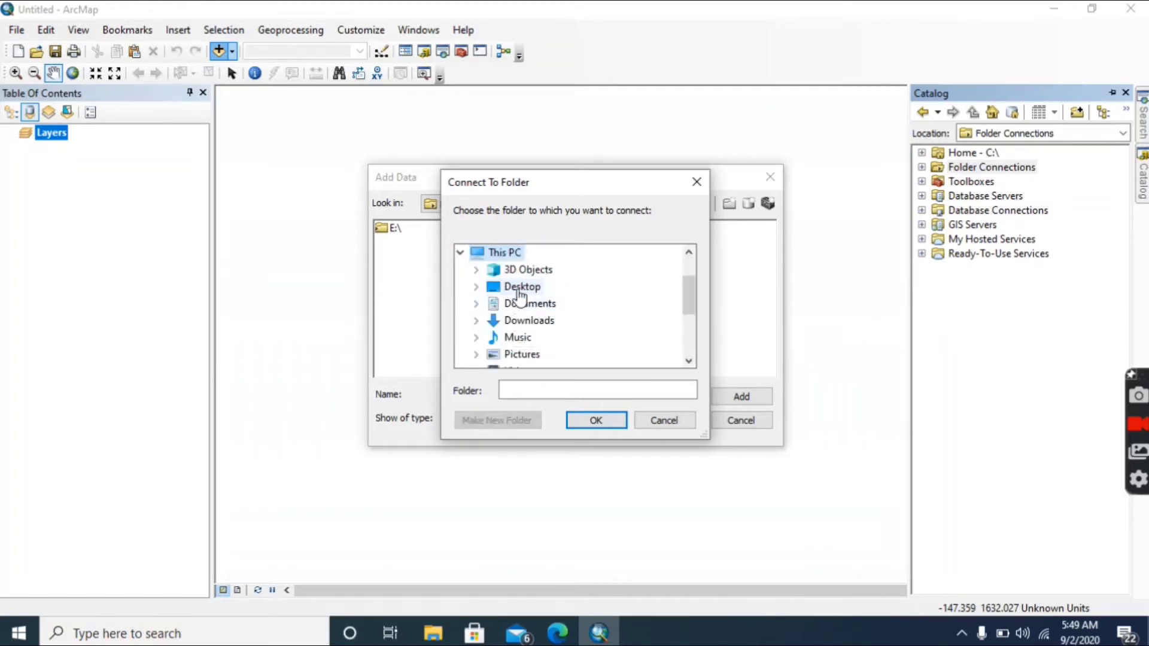
pyautogui.doubleClick(535, 320)
pyautogui.click(606, 431)
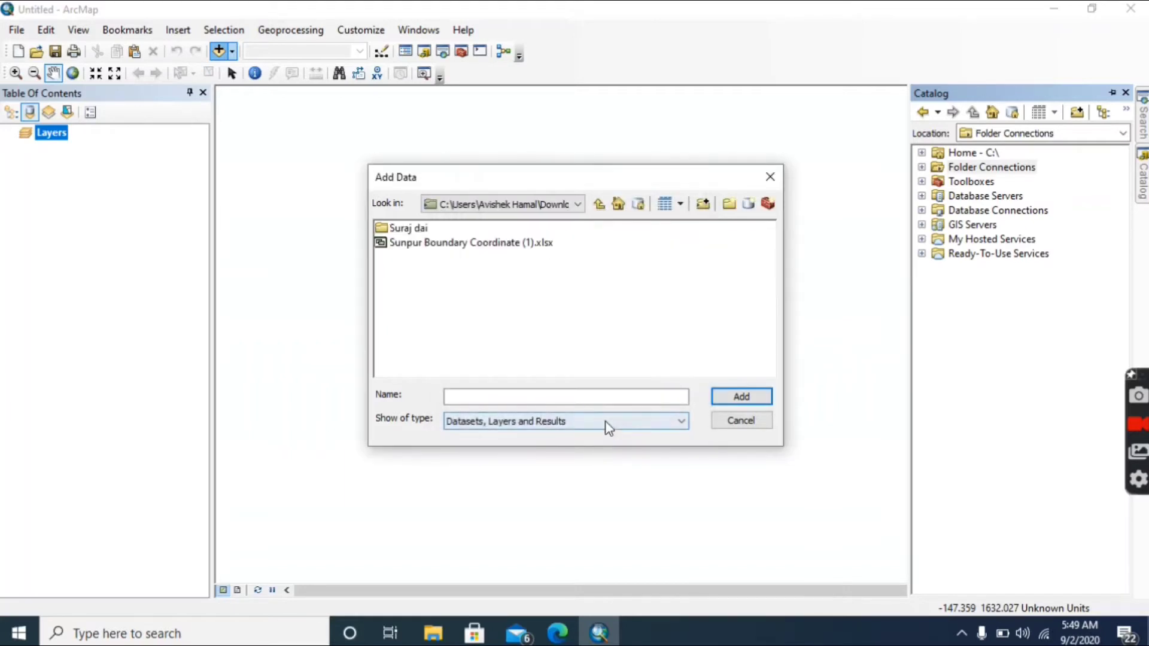
pyautogui.doubleClick(423, 230)
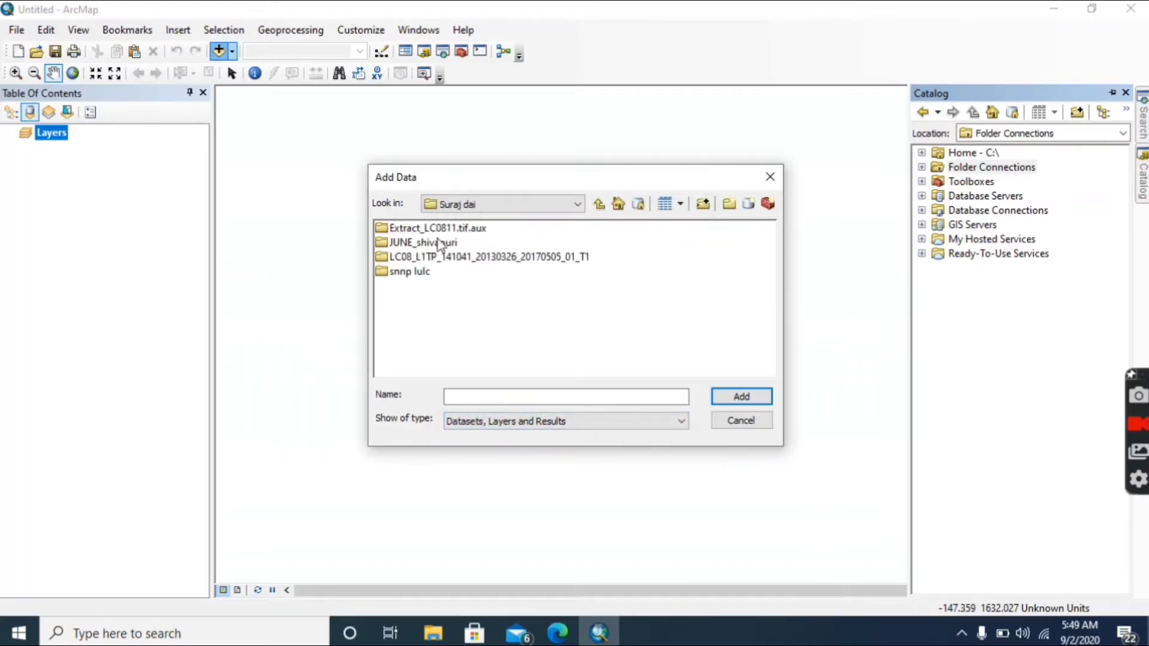
pyautogui.click(598, 206)
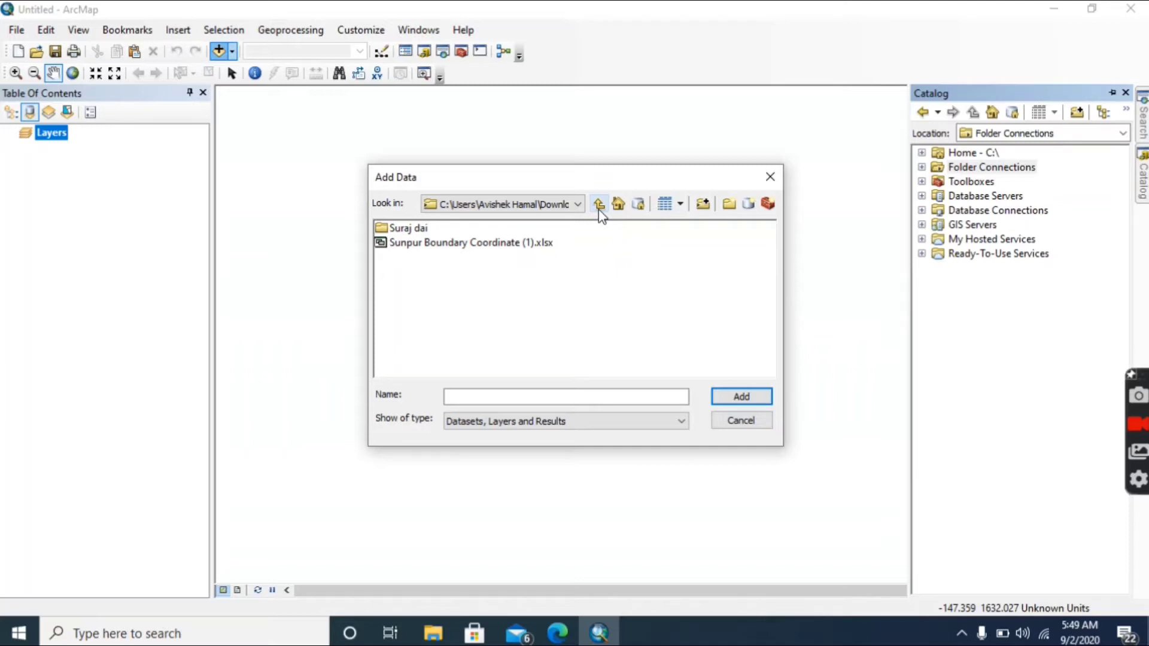
# Step: Add hermes_NPL_new_wgs_2.shp to the map from E:\GIS DATA\Administrative Boundaries\hermes_NPL_new_wgs
pyautogui.click(575, 203)
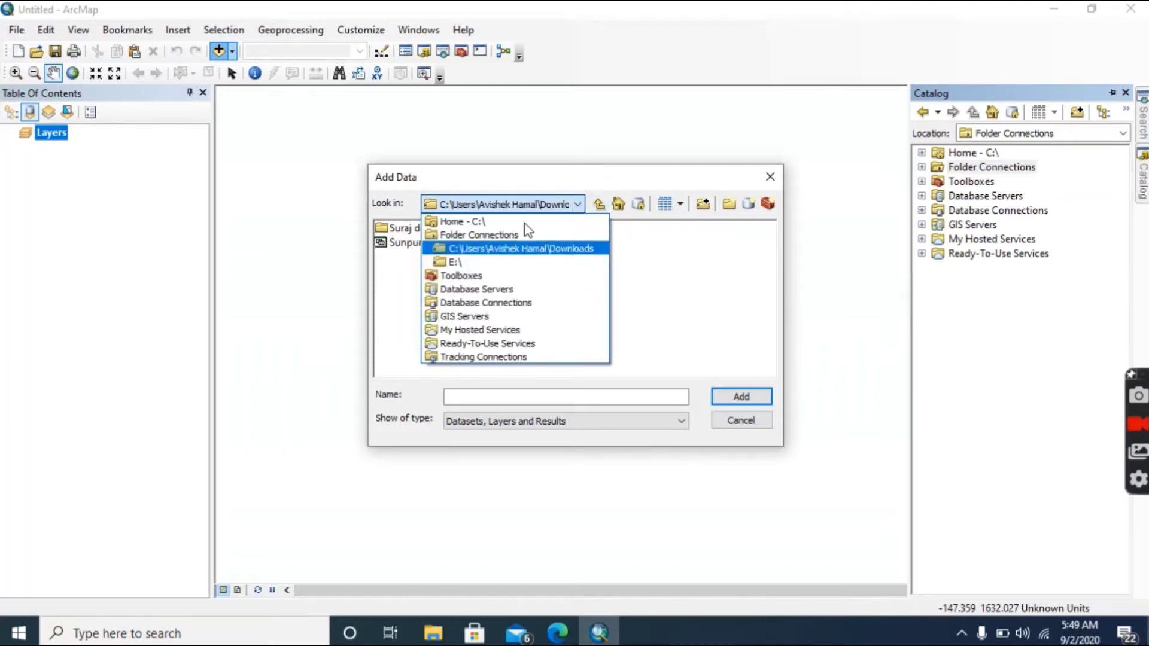
pyautogui.click(455, 263)
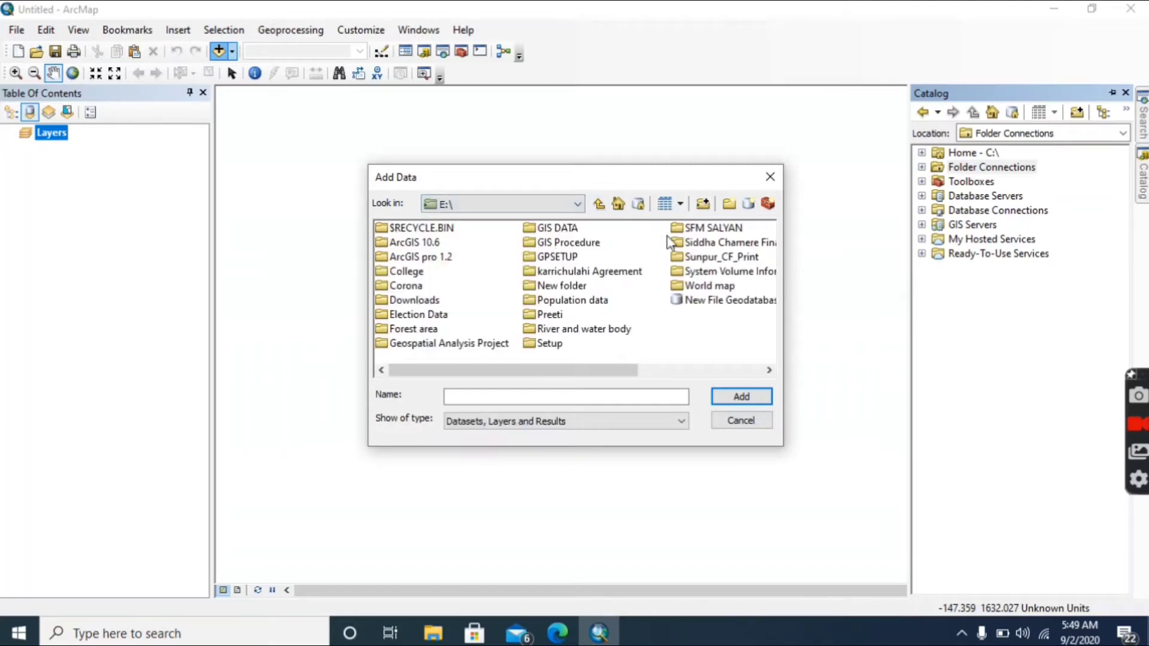
pyautogui.doubleClick(561, 231)
pyautogui.doubleClick(443, 228)
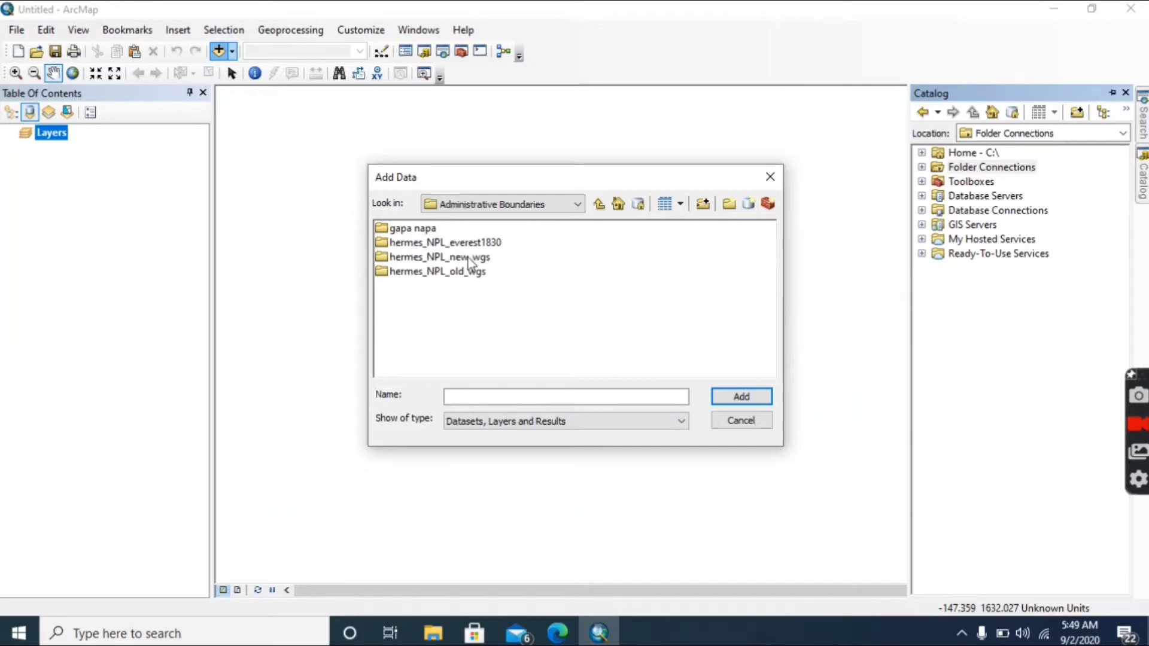
pyautogui.doubleClick(469, 258)
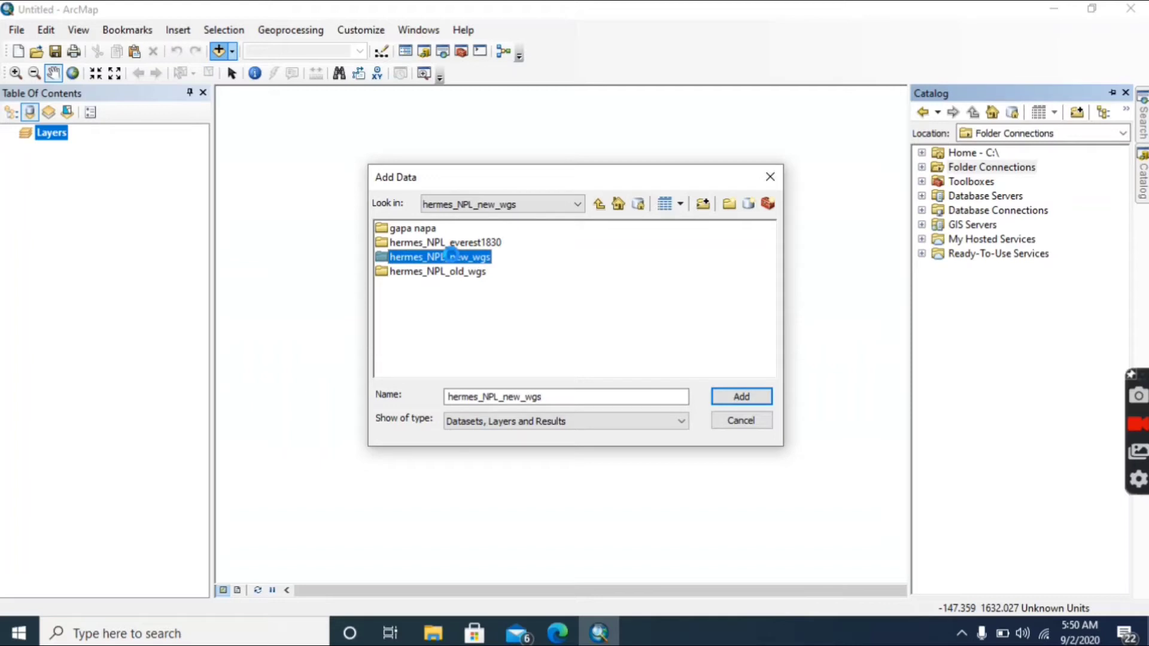
pyautogui.click(512, 260)
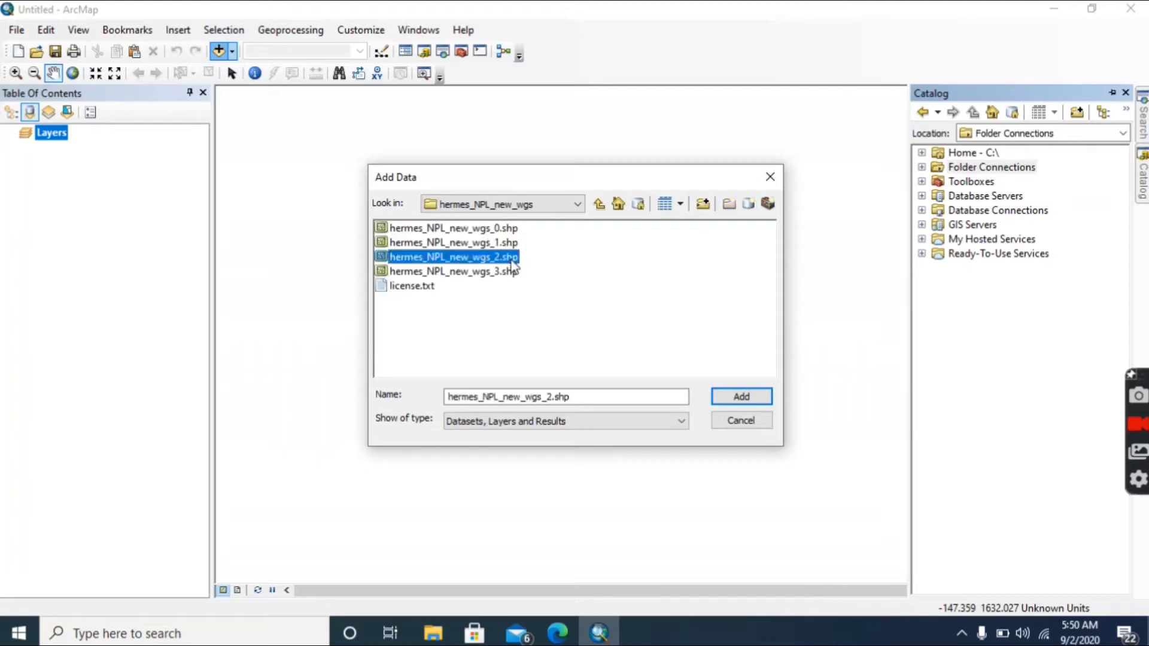
pyautogui.click(741, 396)
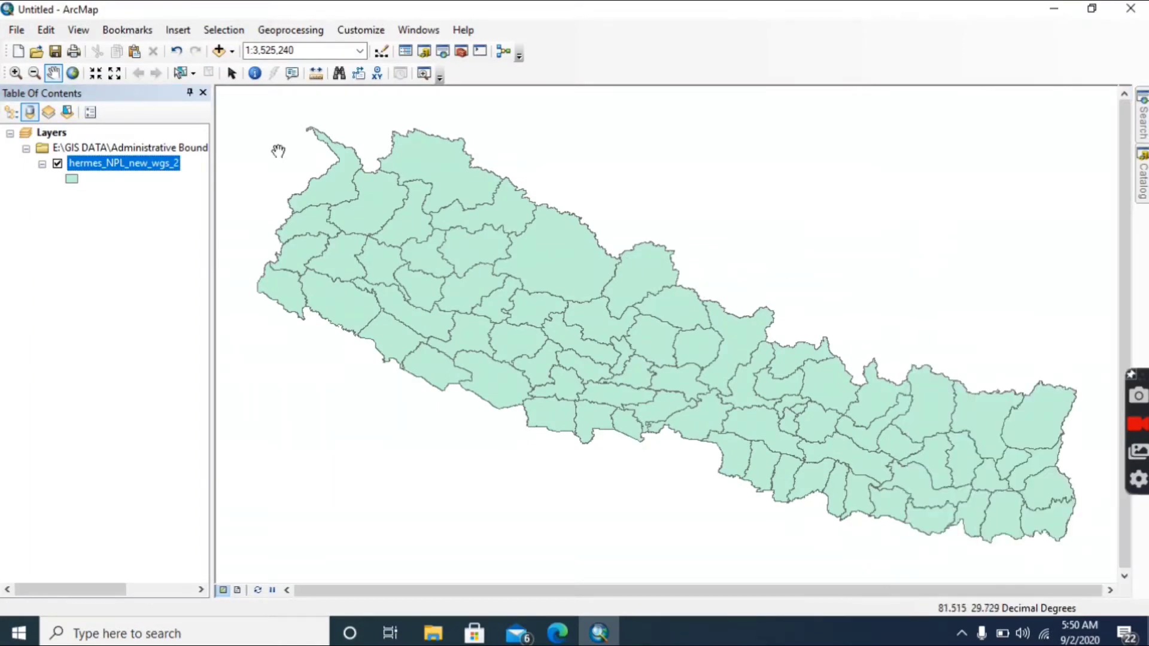
# Step: Undo adding the hermes_NPL_new_wgs_2 layer and redo it
pyautogui.click(46, 30)
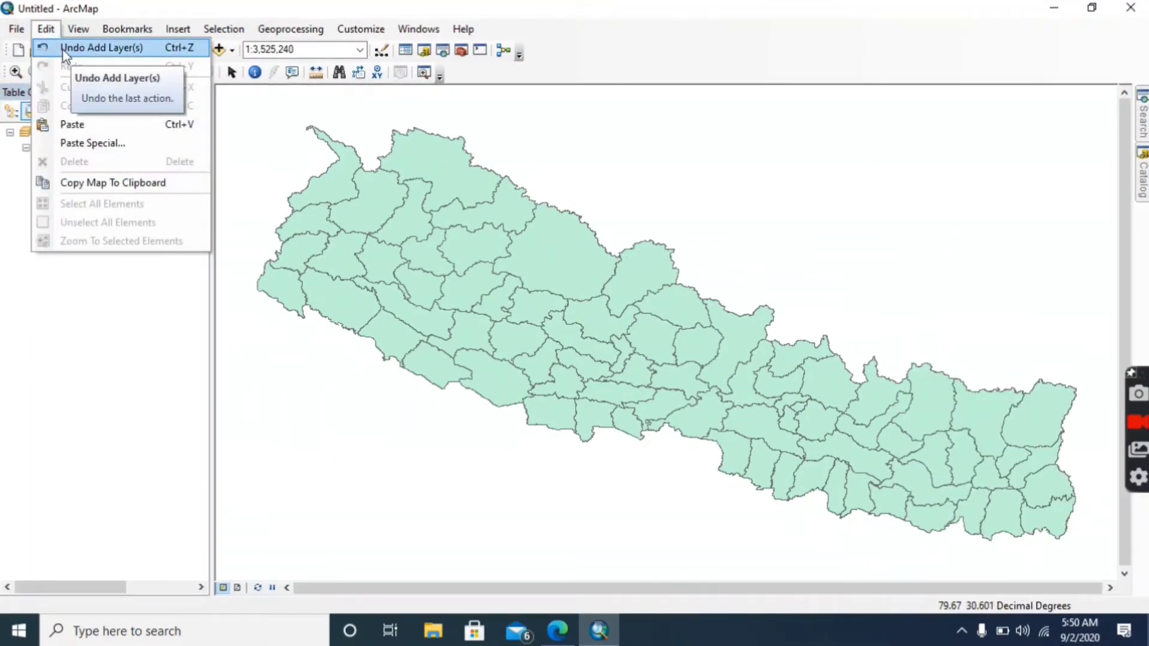
pyautogui.click(94, 51)
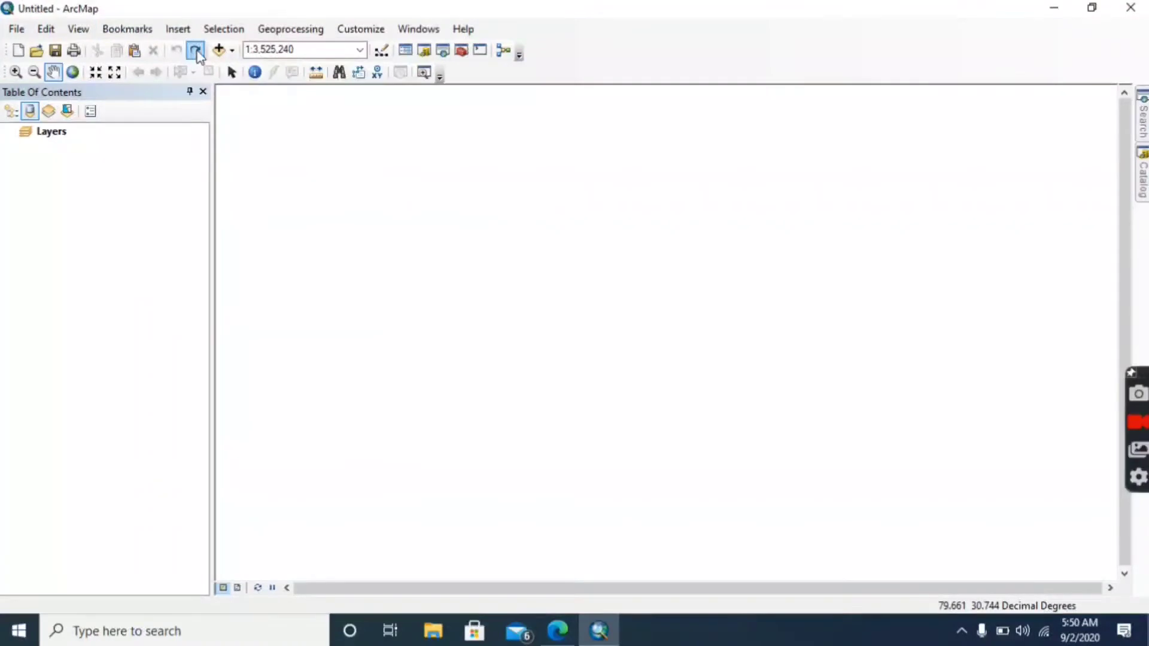
pyautogui.click(197, 52)
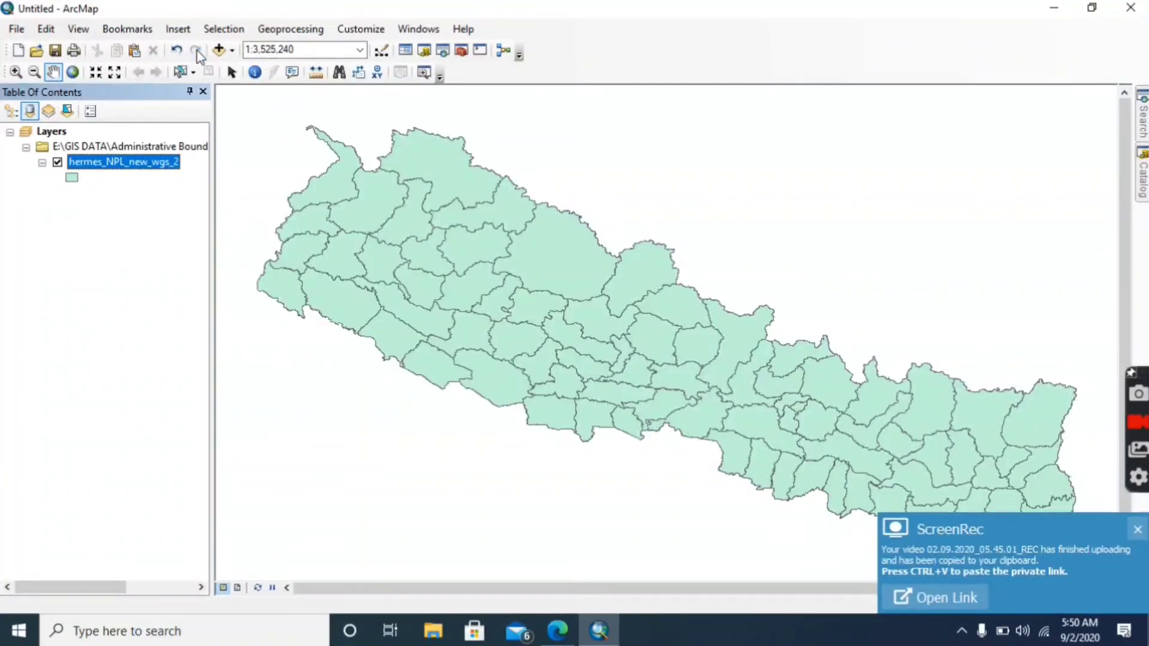
pyautogui.click(78, 30)
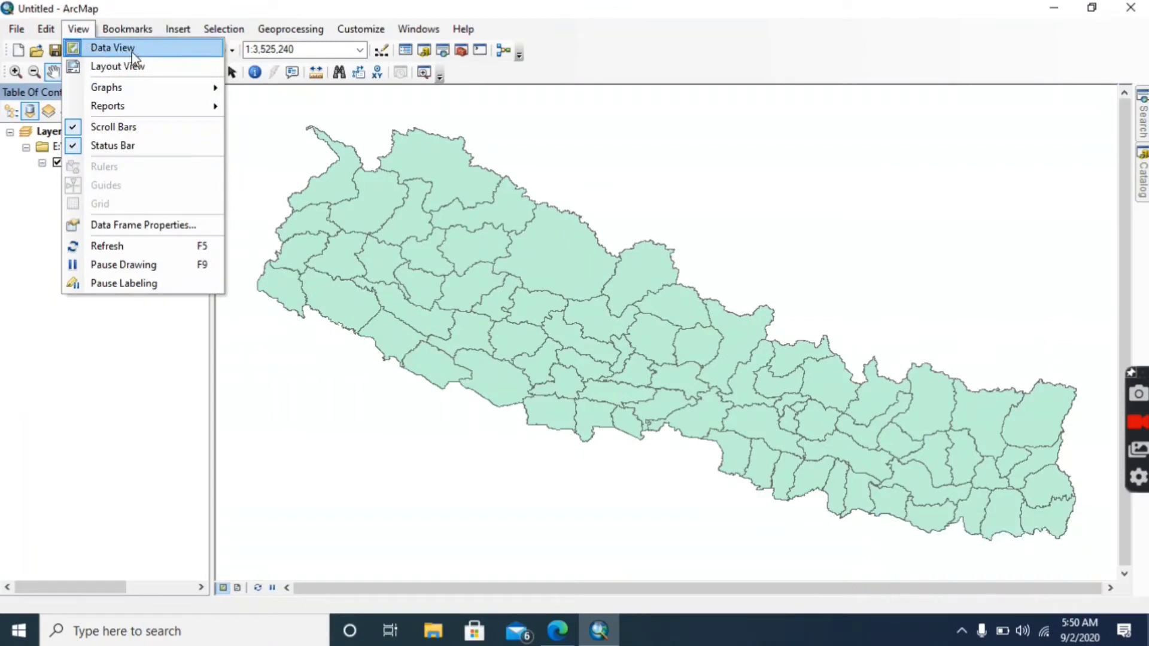
pyautogui.moveTo(118, 30)
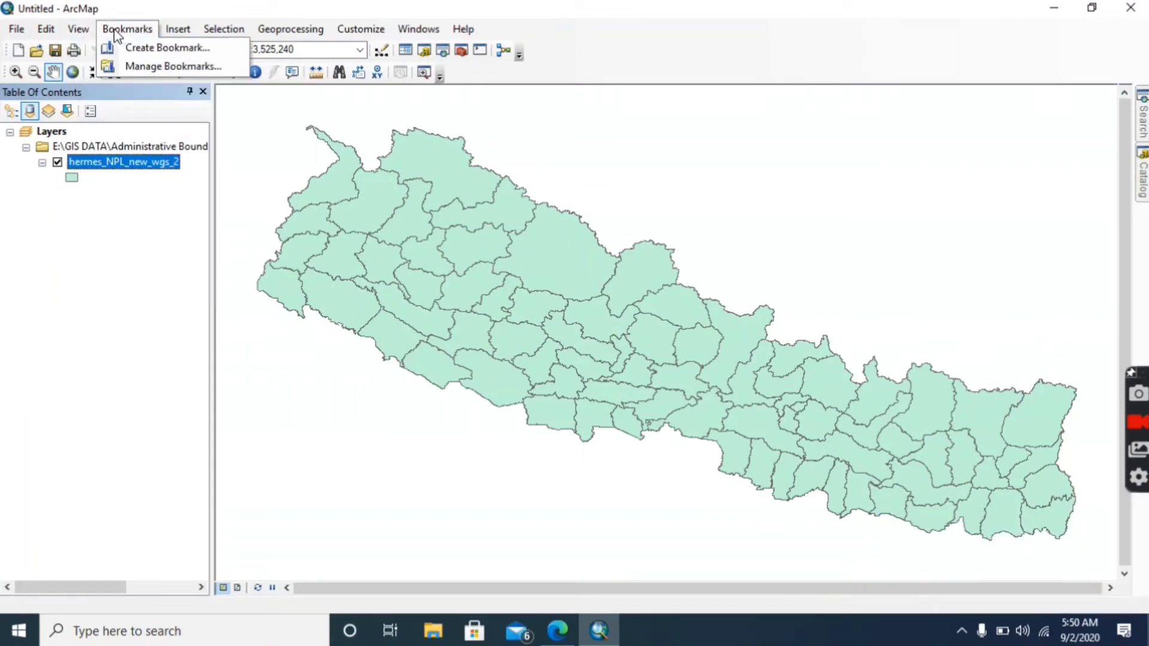
pyautogui.moveTo(176, 33)
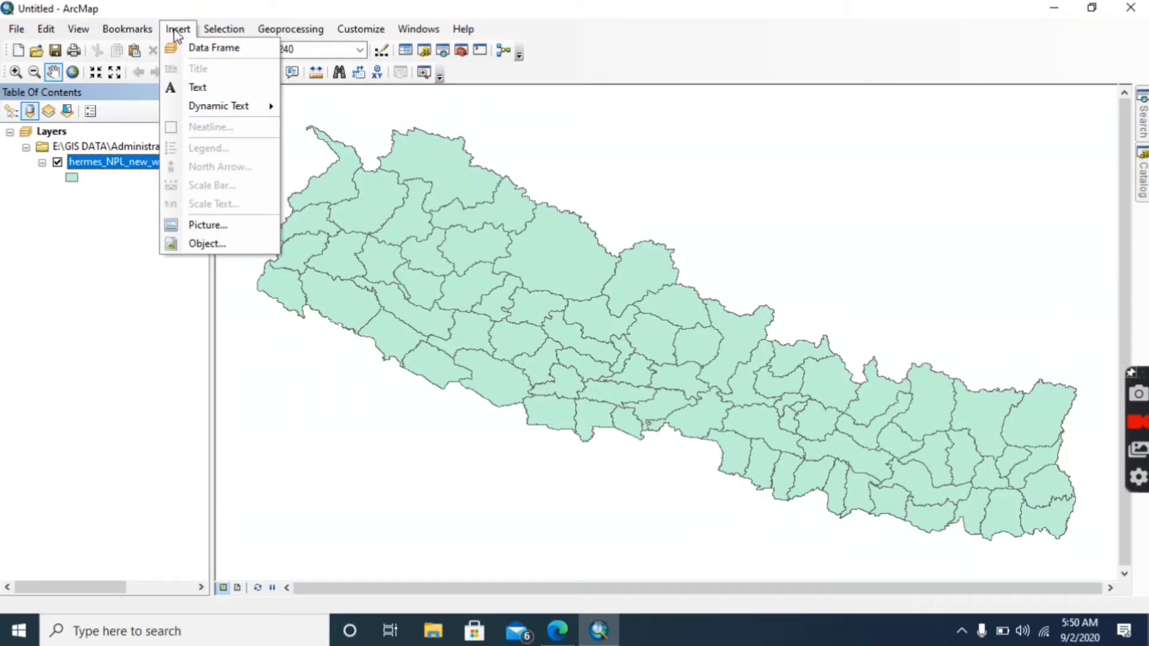
pyautogui.click(176, 33)
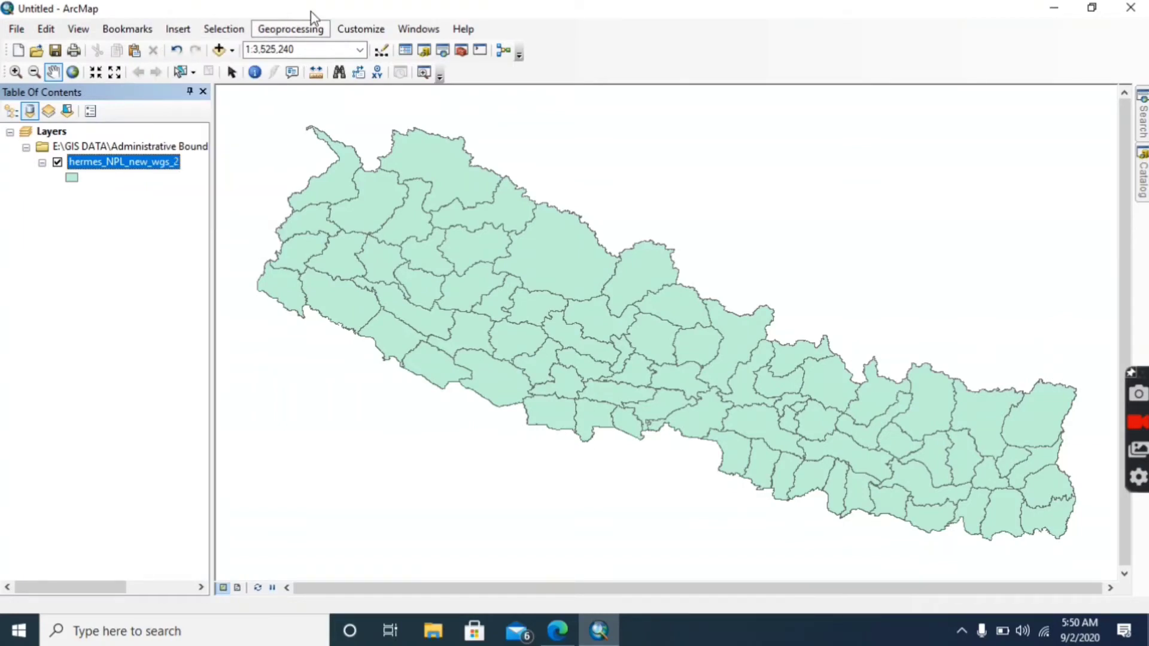
# Step: Review the available toolbars, display the Draw toolbar and dock it below the map
pyautogui.click(374, 33)
pyautogui.moveTo(419, 48)
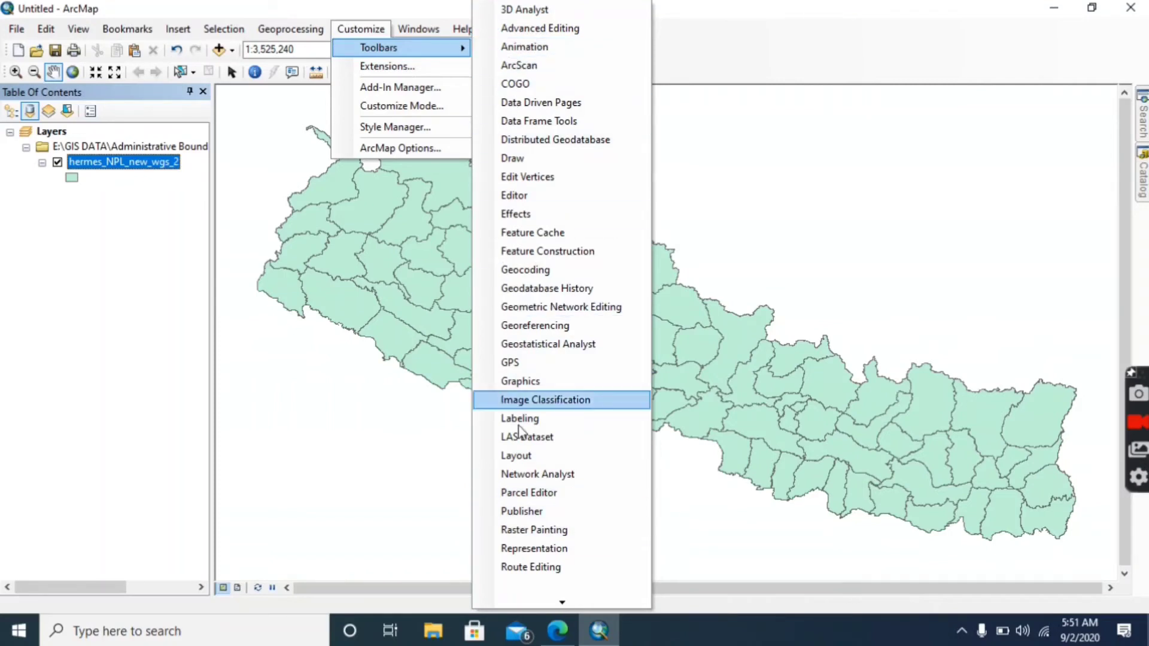
pyautogui.moveTo(564, 605)
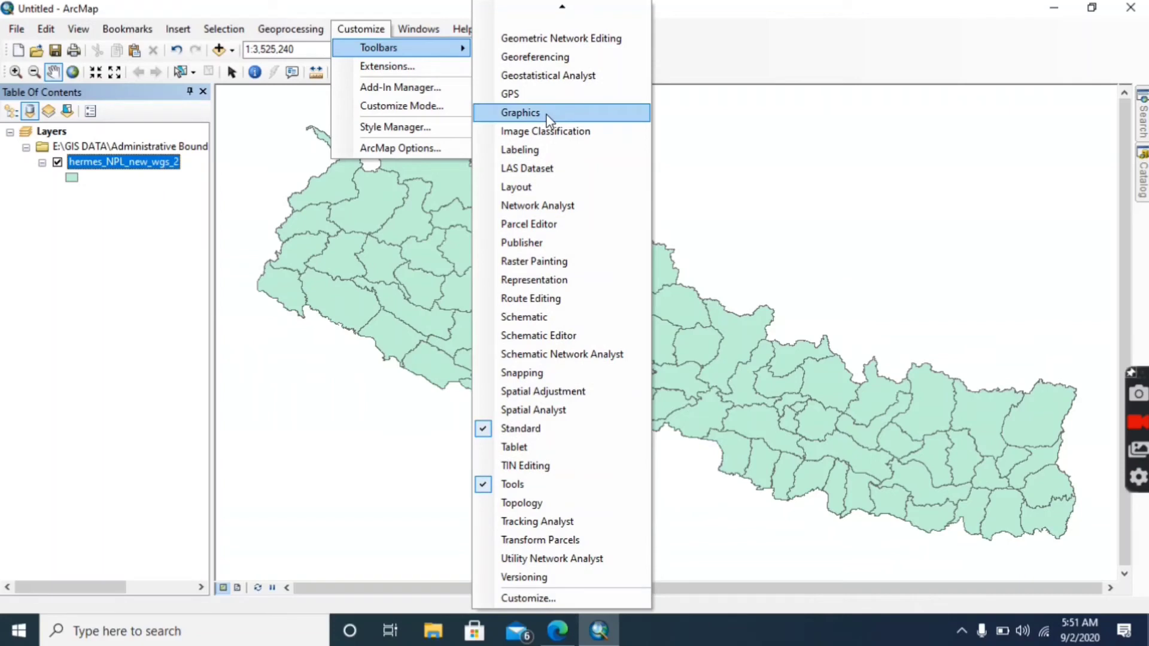
pyautogui.moveTo(563, 11)
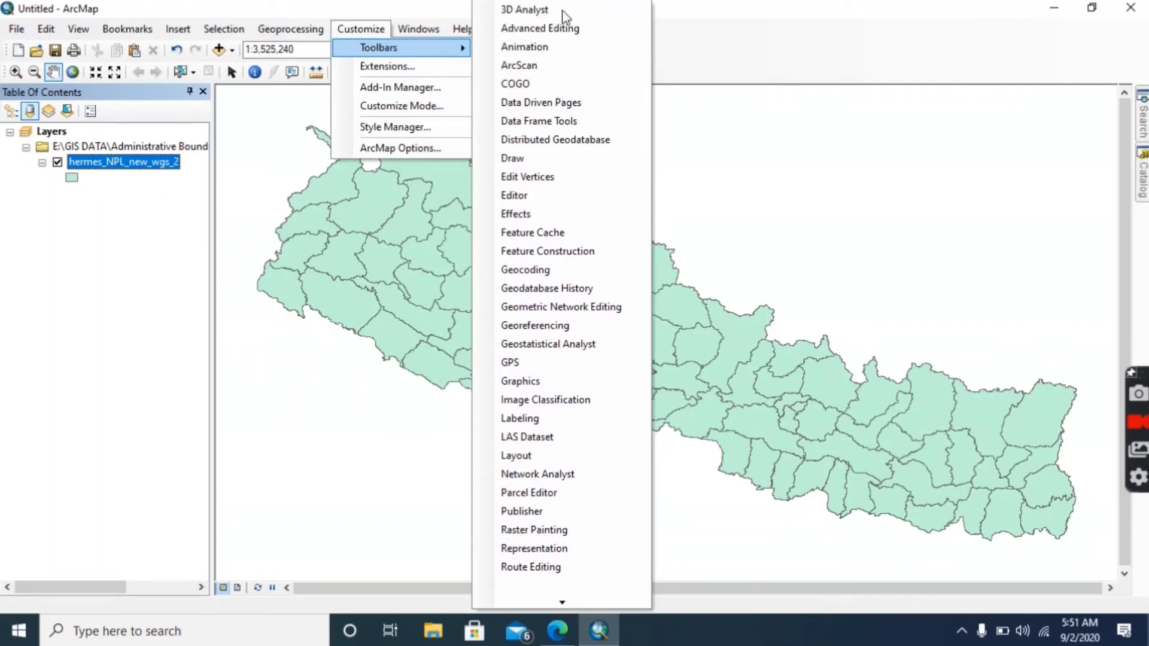
pyautogui.click(491, 158)
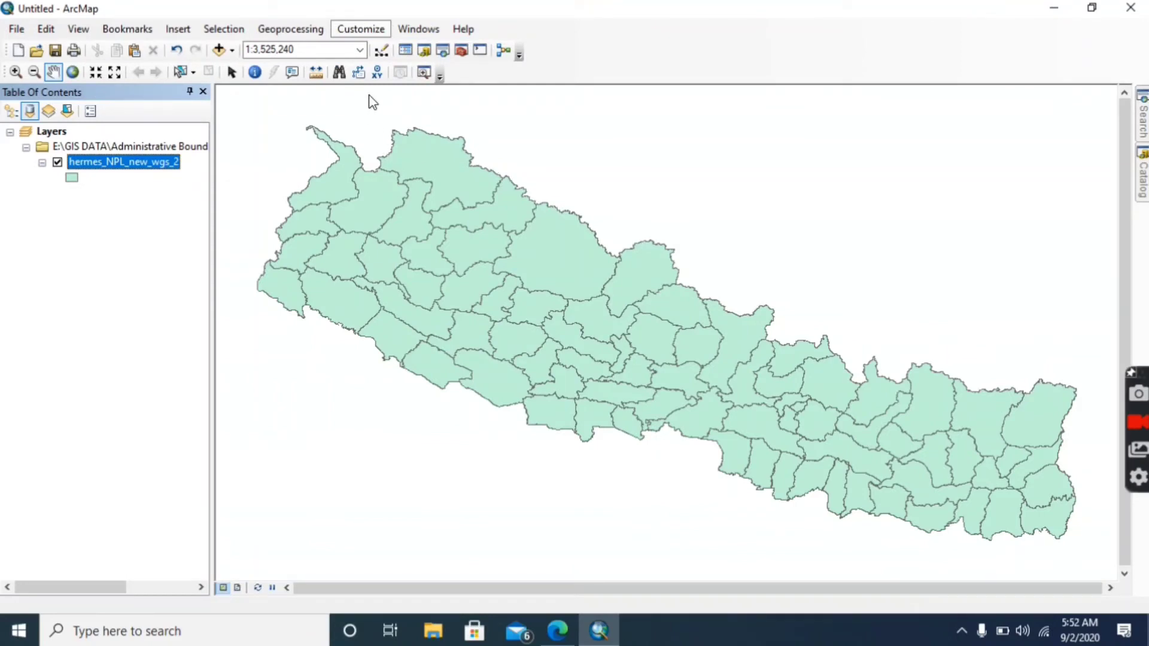
pyautogui.moveTo(385, 456)
pyautogui.mouseDown()
pyautogui.moveTo(295, 489)
pyautogui.moveTo(193, 599)
pyautogui.moveTo(9, 588)
pyautogui.mouseUp()
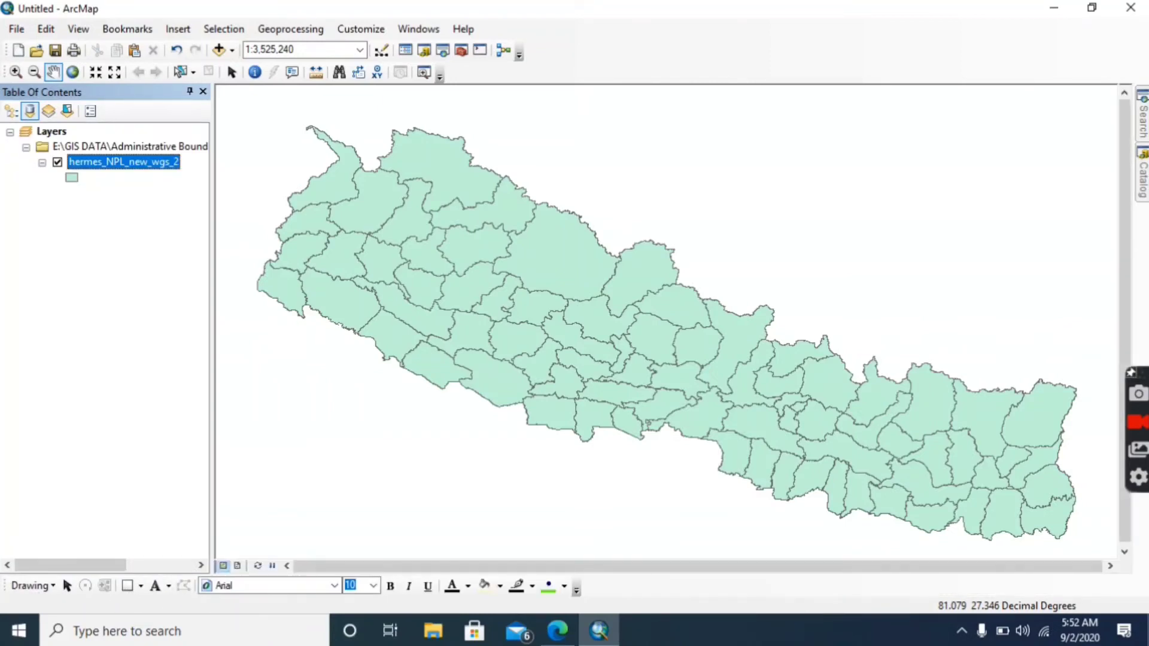
# Step: Display the Editor toolbar and dock it beside the Tools toolbar
pyautogui.click(361, 29)
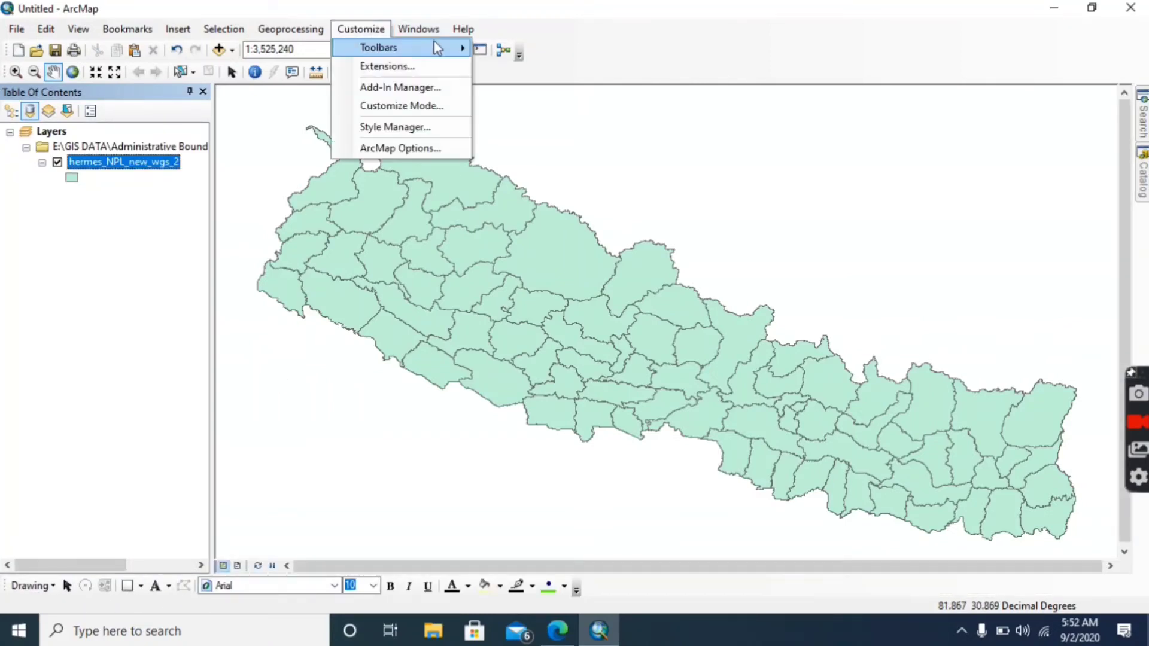
pyautogui.click(491, 193)
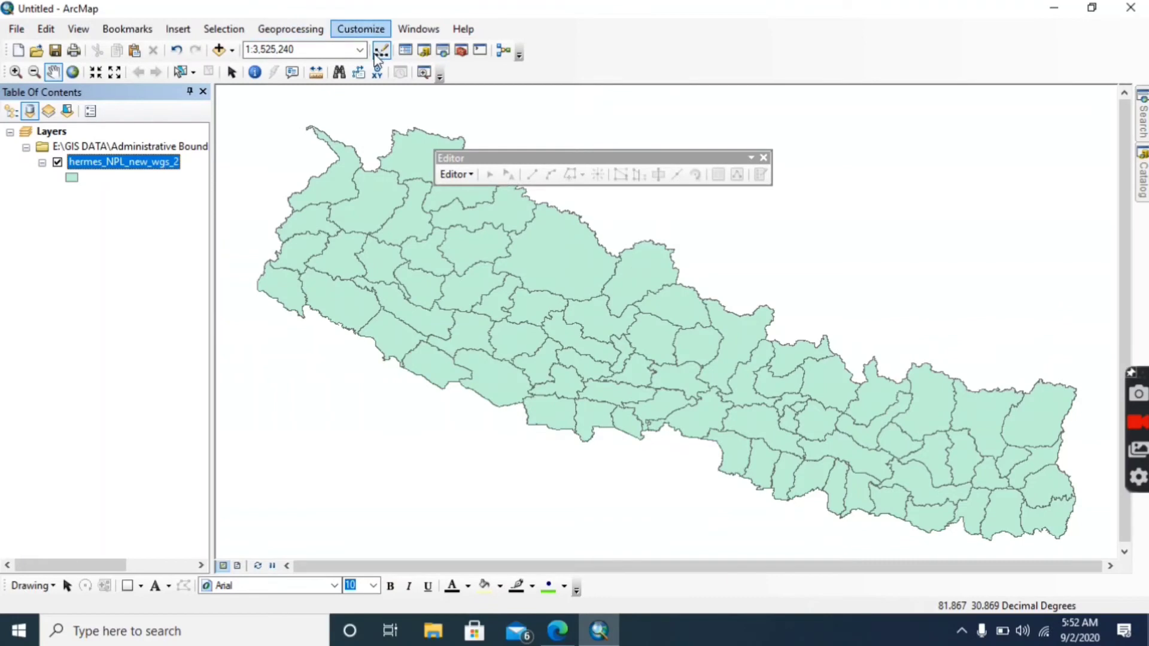
pyautogui.moveTo(485, 157); pyautogui.dragTo(455, 72)
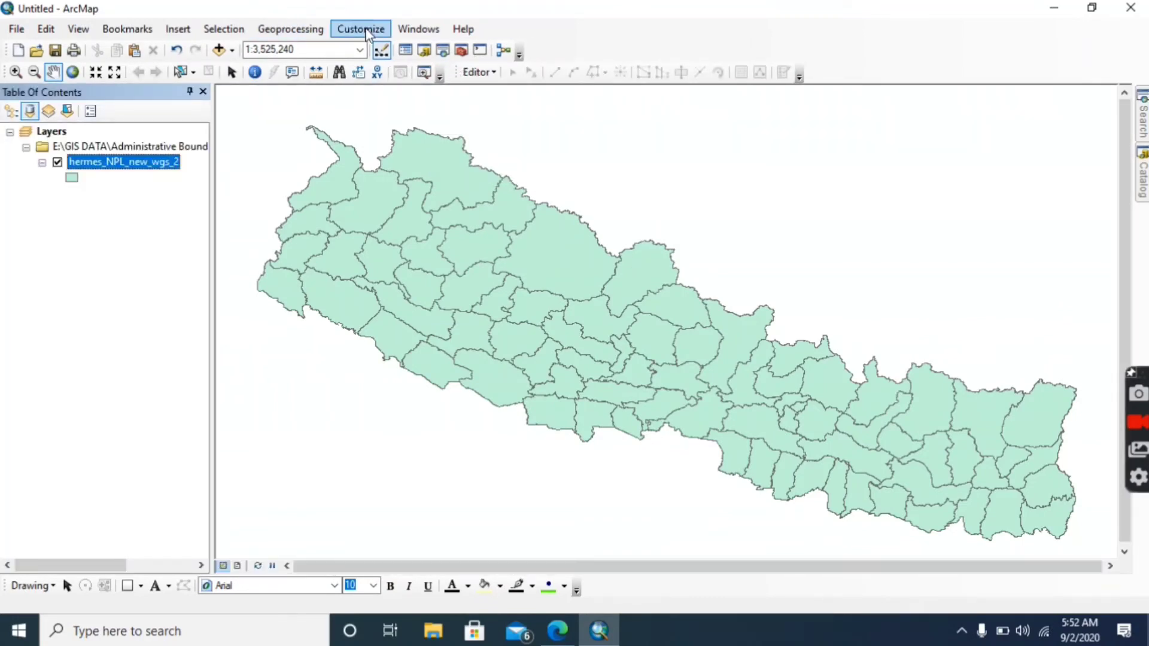
# Step: Display the Georeferencing toolbar and dock it beside the Standard toolbar
pyautogui.click(368, 30)
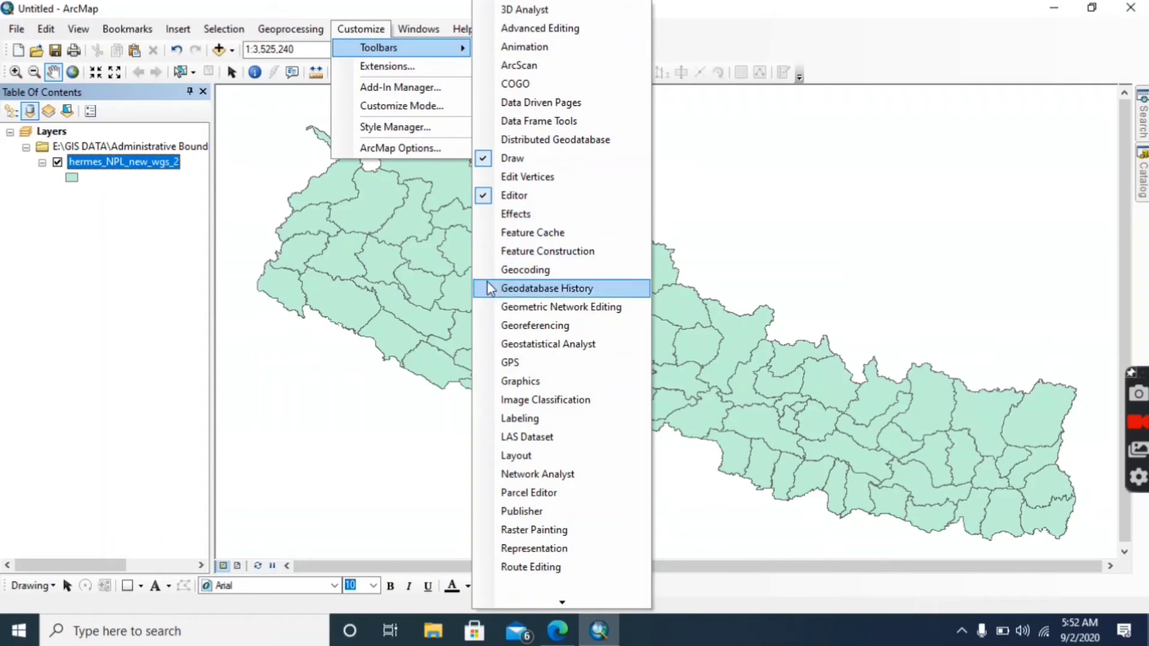
pyautogui.click(503, 325)
pyautogui.moveTo(631, 139); pyautogui.dragTo(568, 48)
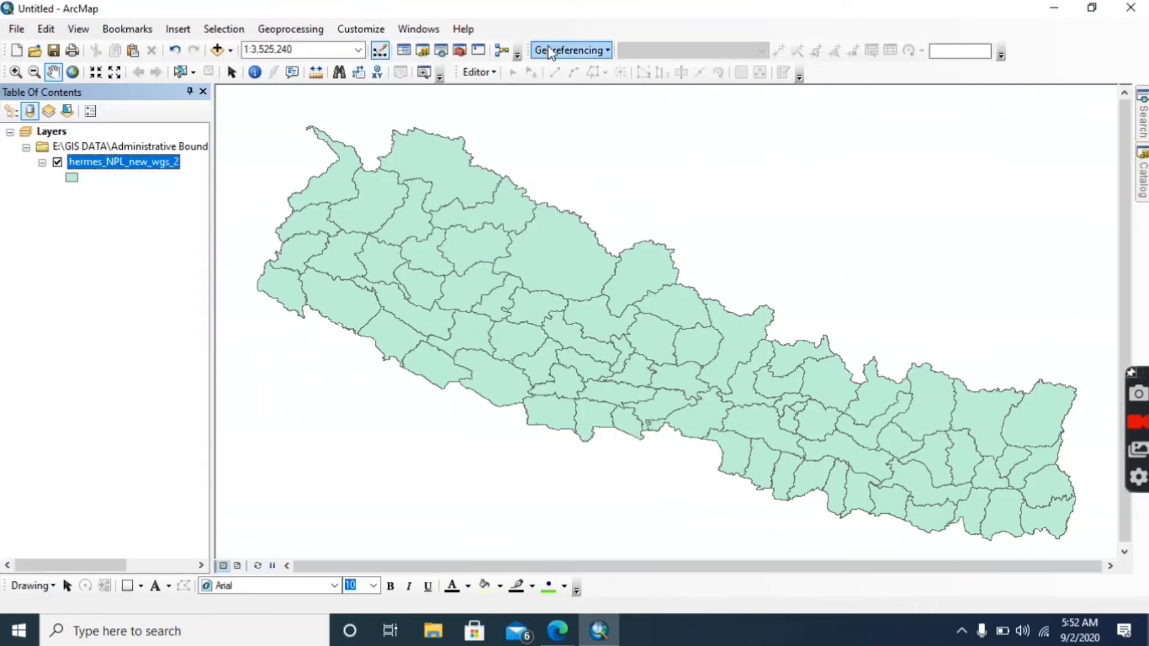
# Step: Display the Layout toolbar and dock it beside the Draw toolbar below the map
pyautogui.click(376, 28)
pyautogui.moveTo(447, 47)
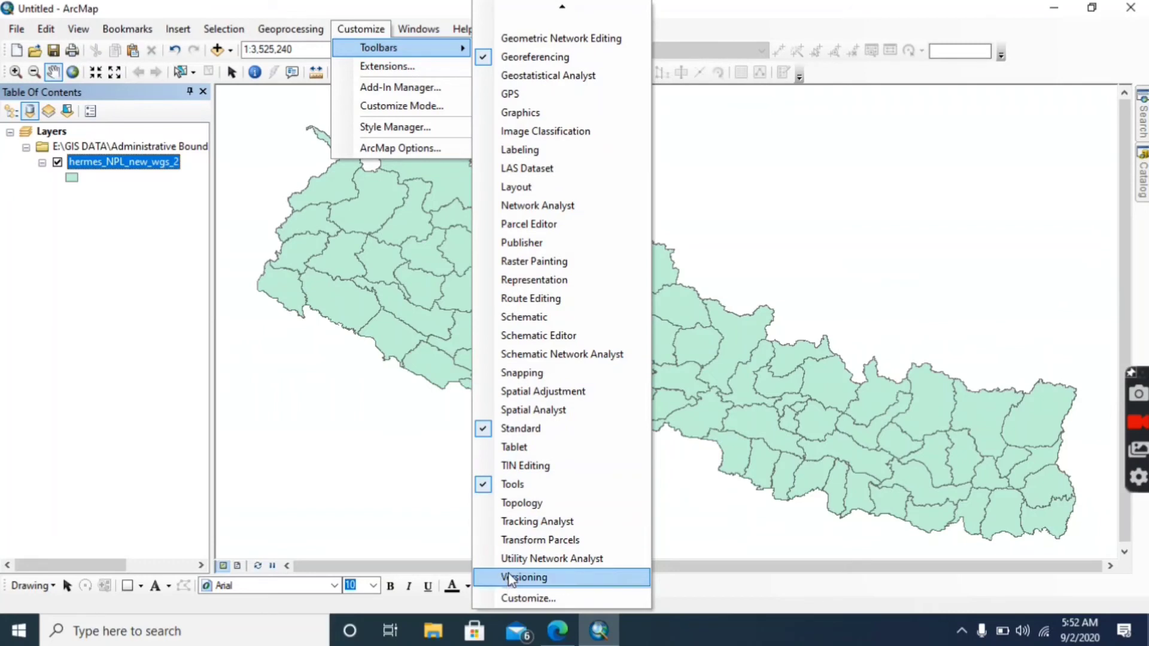
pyautogui.click(491, 188)
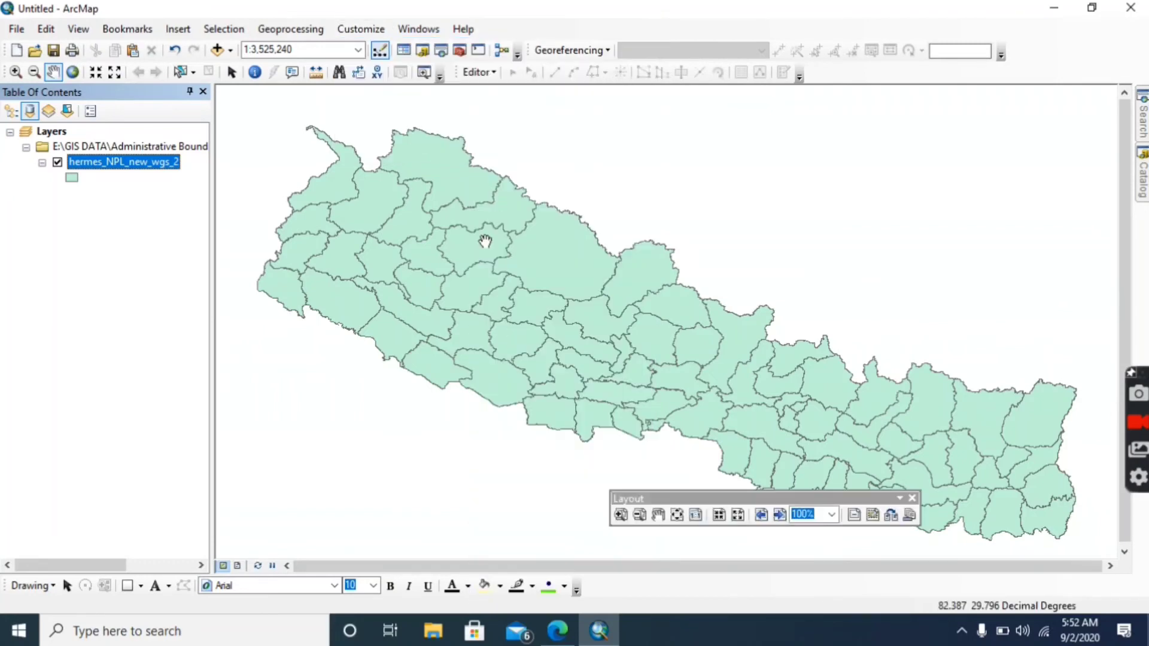
pyautogui.moveTo(709, 501); pyautogui.dragTo(680, 582)
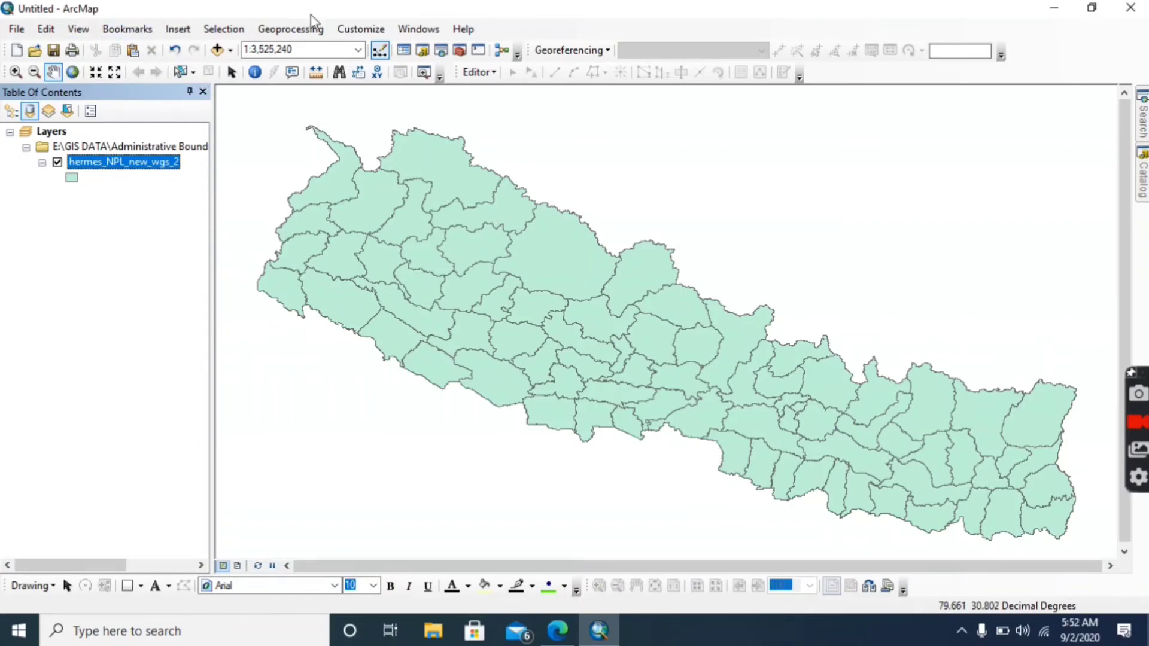
# Step: Enable the remaining extensions from ArcScan through Tracking Analyst
pyautogui.click(361, 29)
pyautogui.click(417, 68)
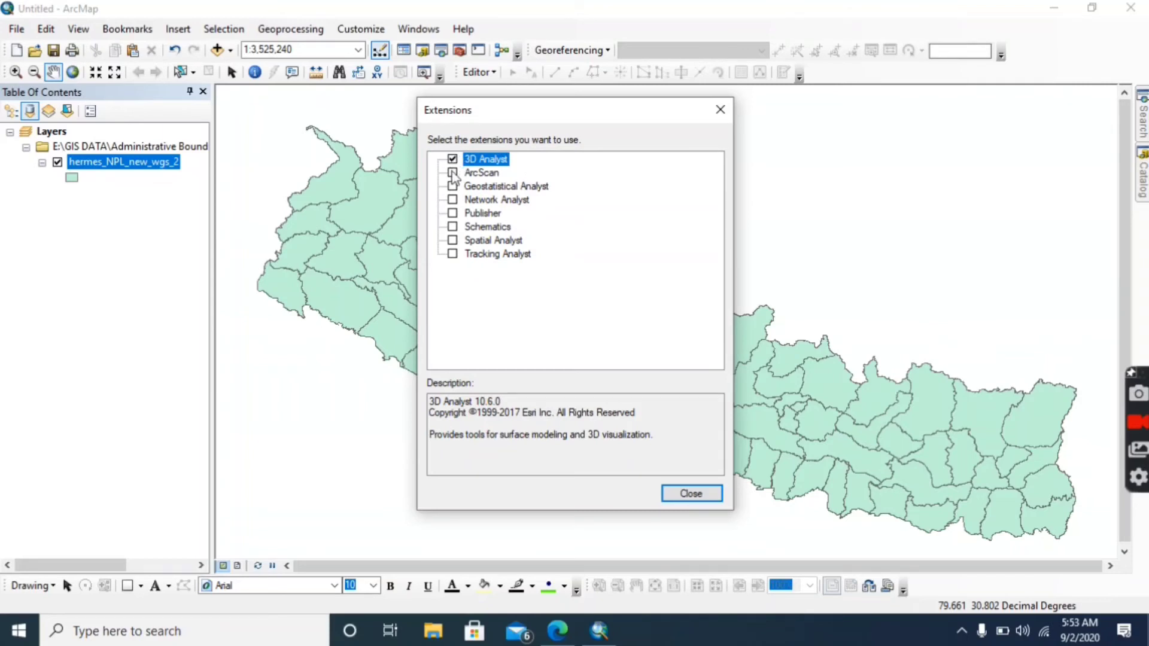
pyautogui.click(453, 173)
pyautogui.click(453, 186)
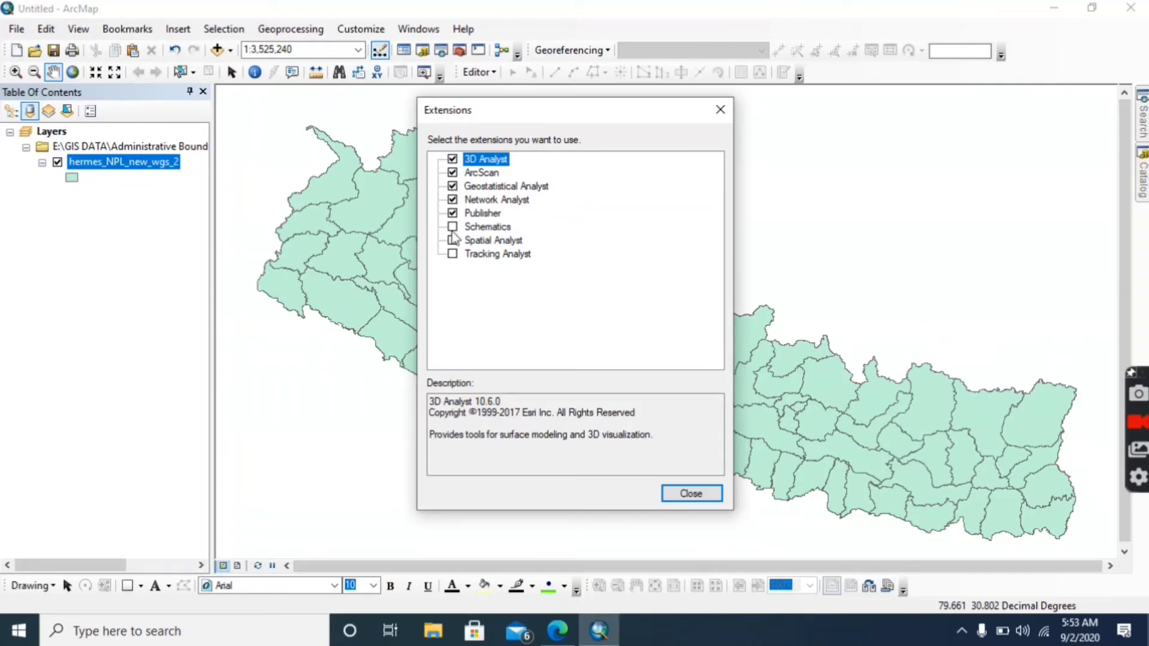
pyautogui.click(452, 254)
pyautogui.click(691, 494)
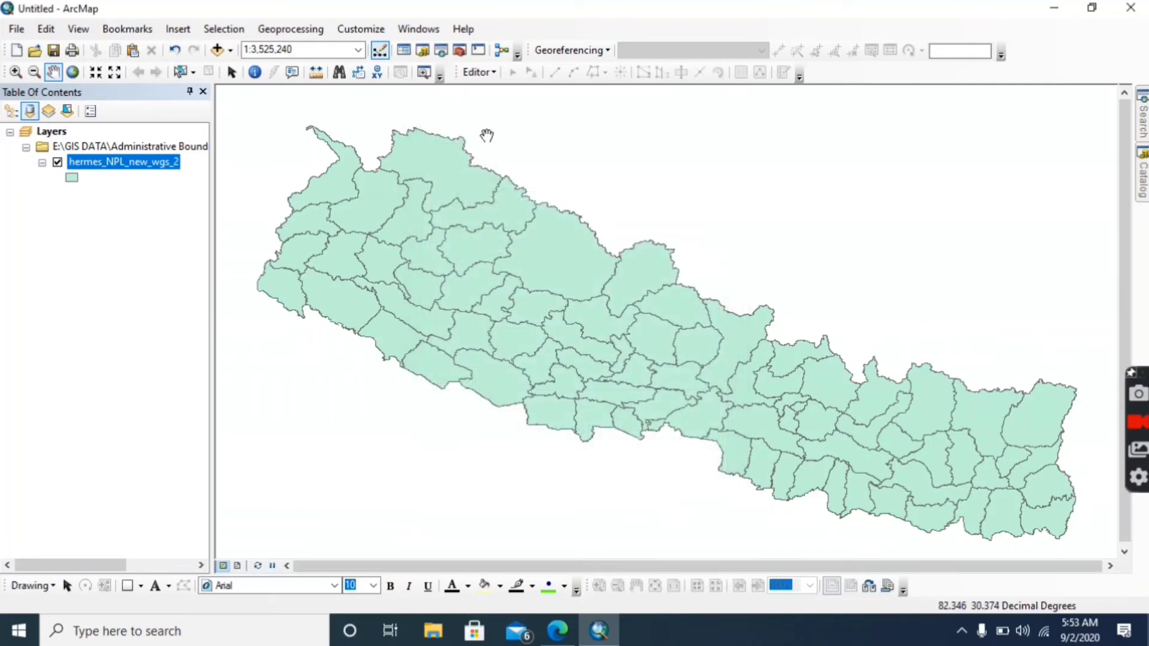
# Step: Open the attribute table of the hermes_NPL_new_wgs_2 layer and examine its fields through Dis_Name
pyautogui.rightClick(129, 163)
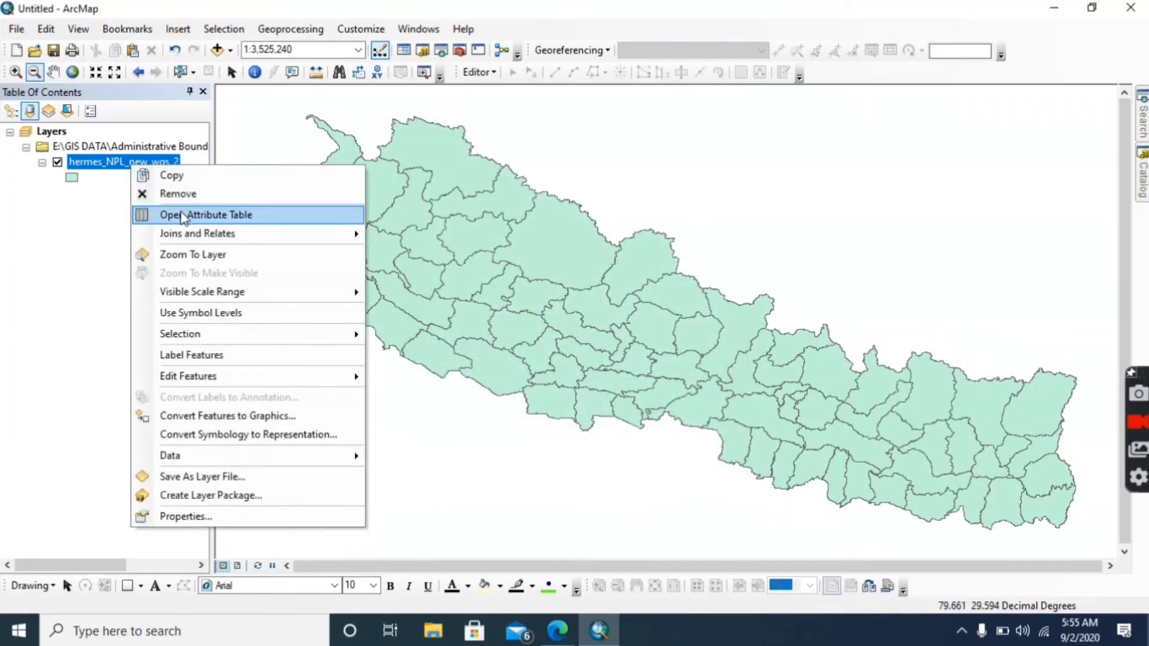
pyautogui.click(179, 212)
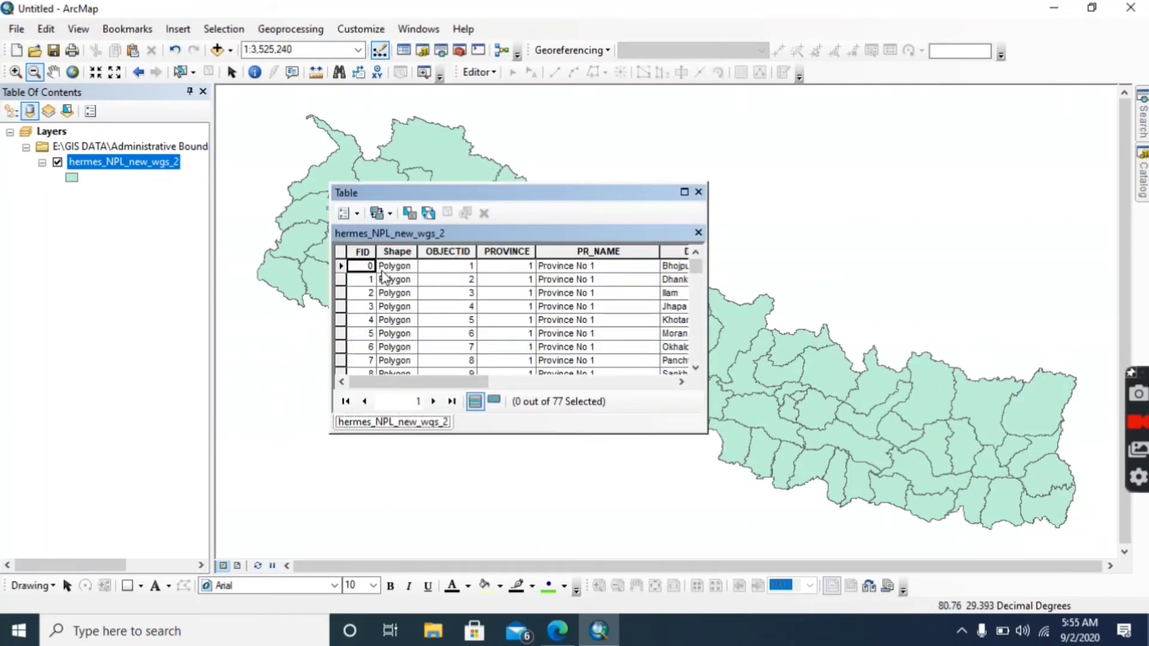
pyautogui.press('Right')
pyautogui.press('Right')
pyautogui.press('Right')
pyautogui.press('Right')
pyautogui.press('Right')
pyautogui.press('Right')
pyautogui.press('Right')
pyautogui.press('Right')
pyautogui.press('Right')
pyautogui.press('Right')
pyautogui.press('Right')
pyautogui.press('Right')
pyautogui.press('Right')
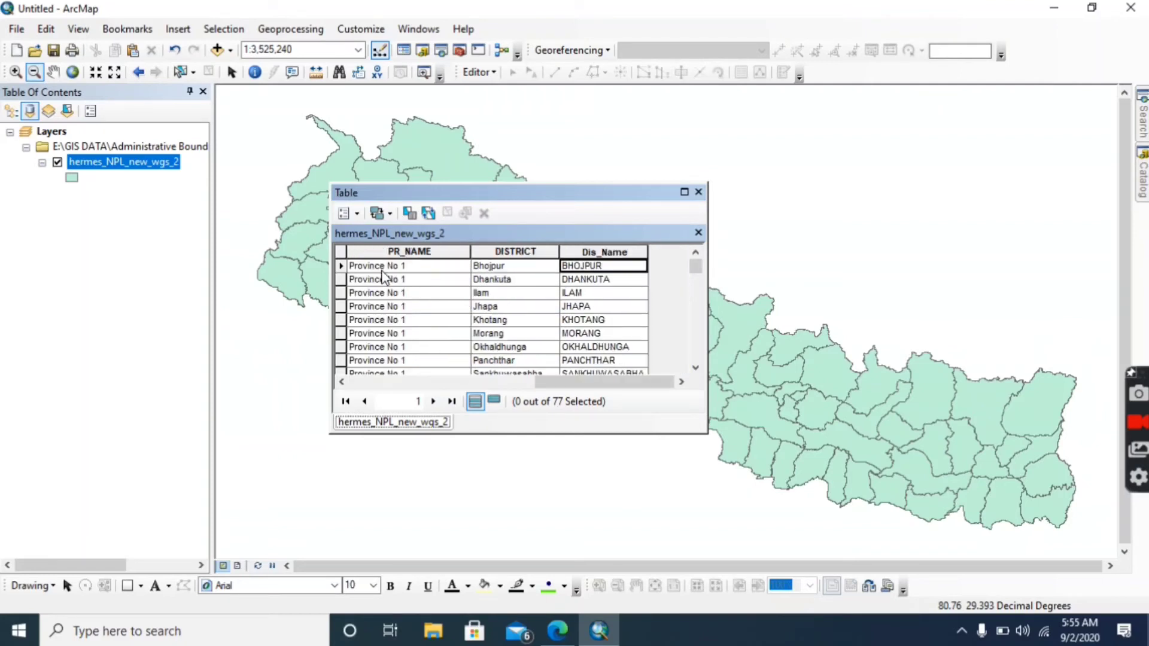
pyautogui.click(411, 254)
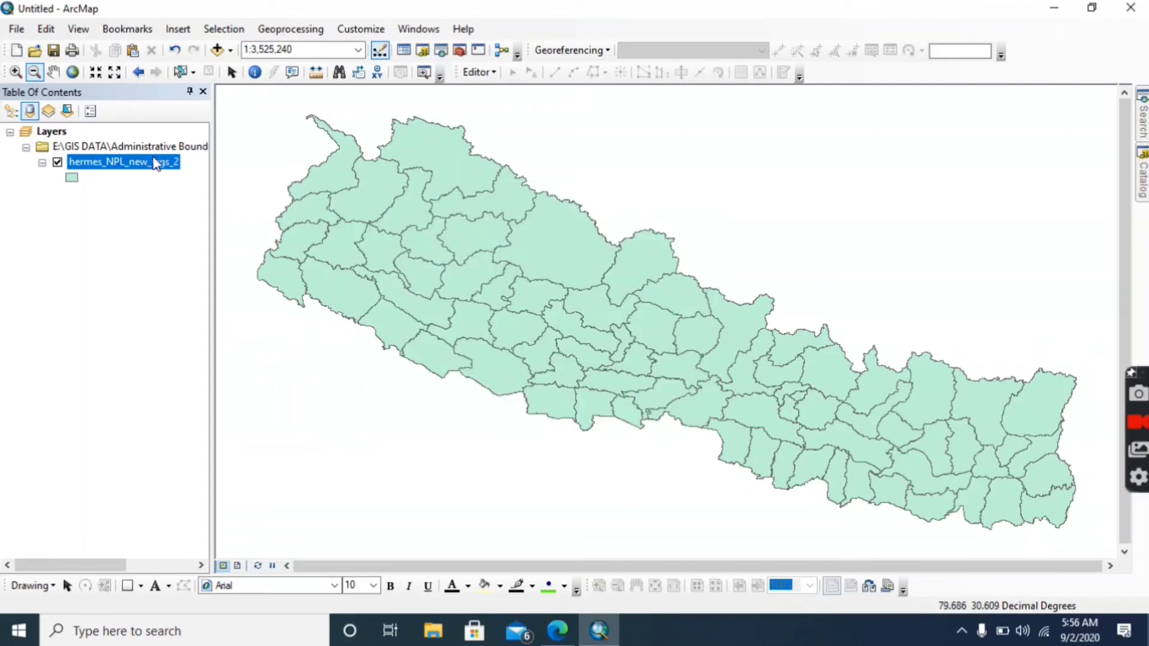
# Step: Turn on feature labels for the hermes_NPL_new_wgs_2 layer and fit the map to the layer's extent
pyautogui.rightClick(111, 170)
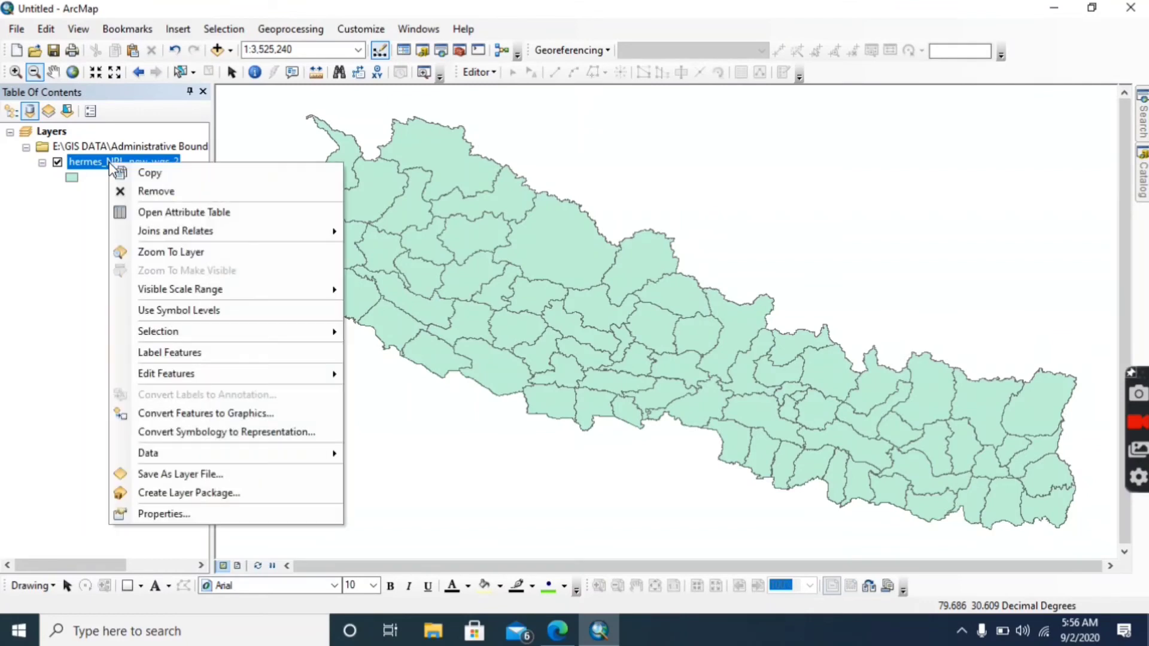
pyautogui.click(117, 354)
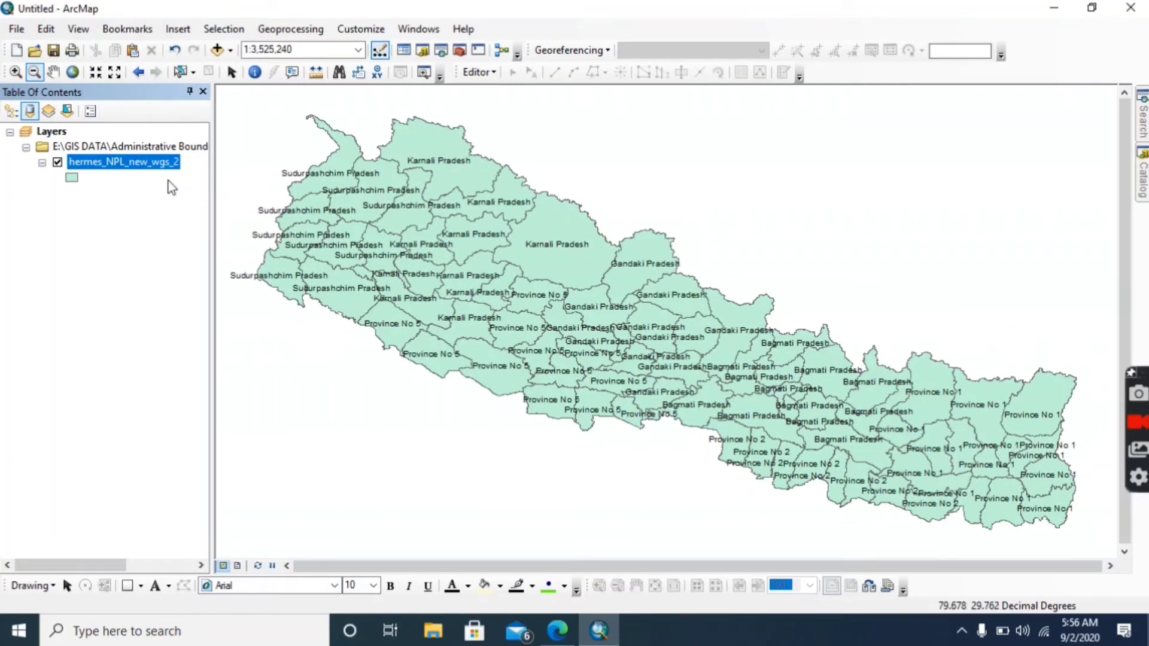
pyautogui.click(558, 258)
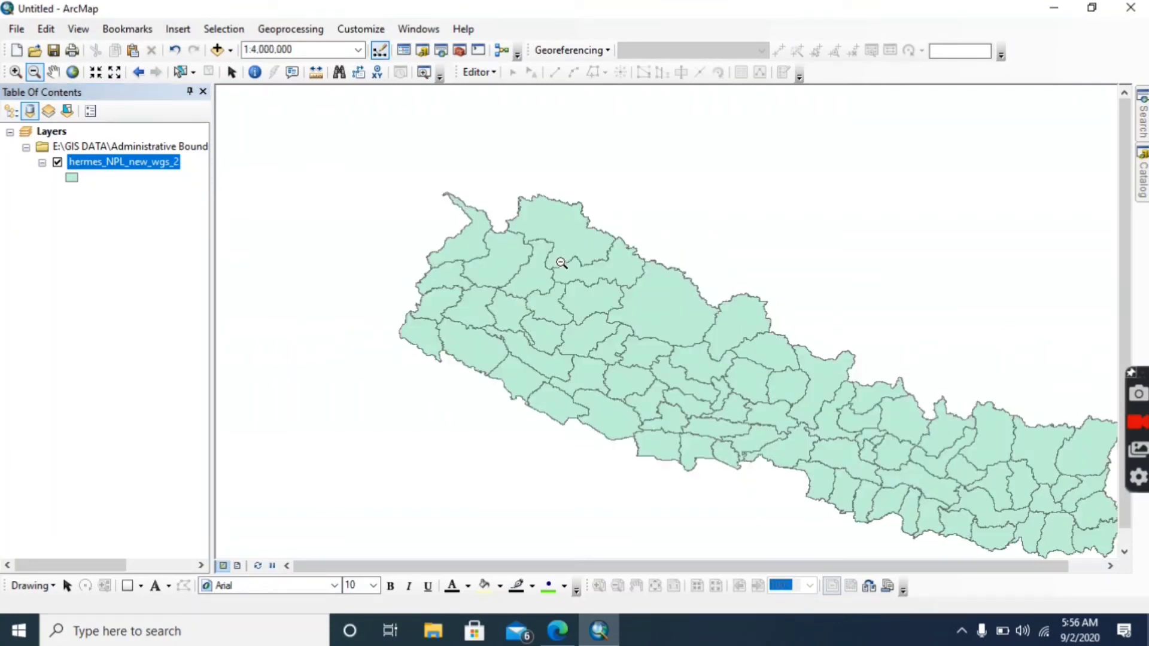
pyautogui.click(16, 71)
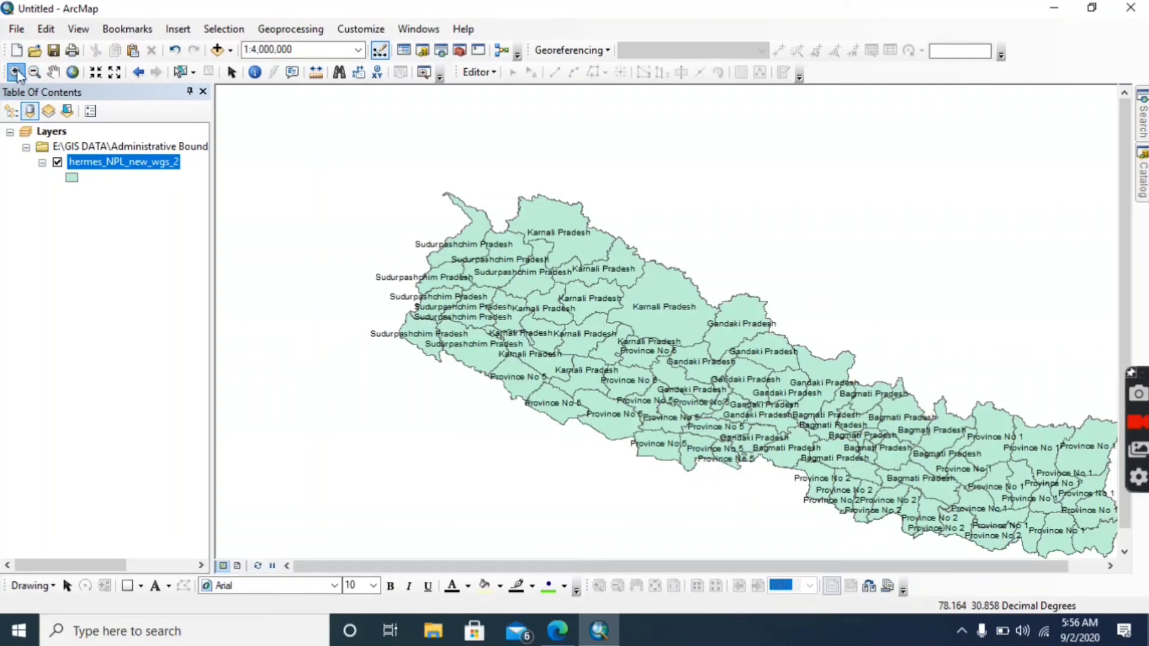
pyautogui.scroll(-5, 673, 459)
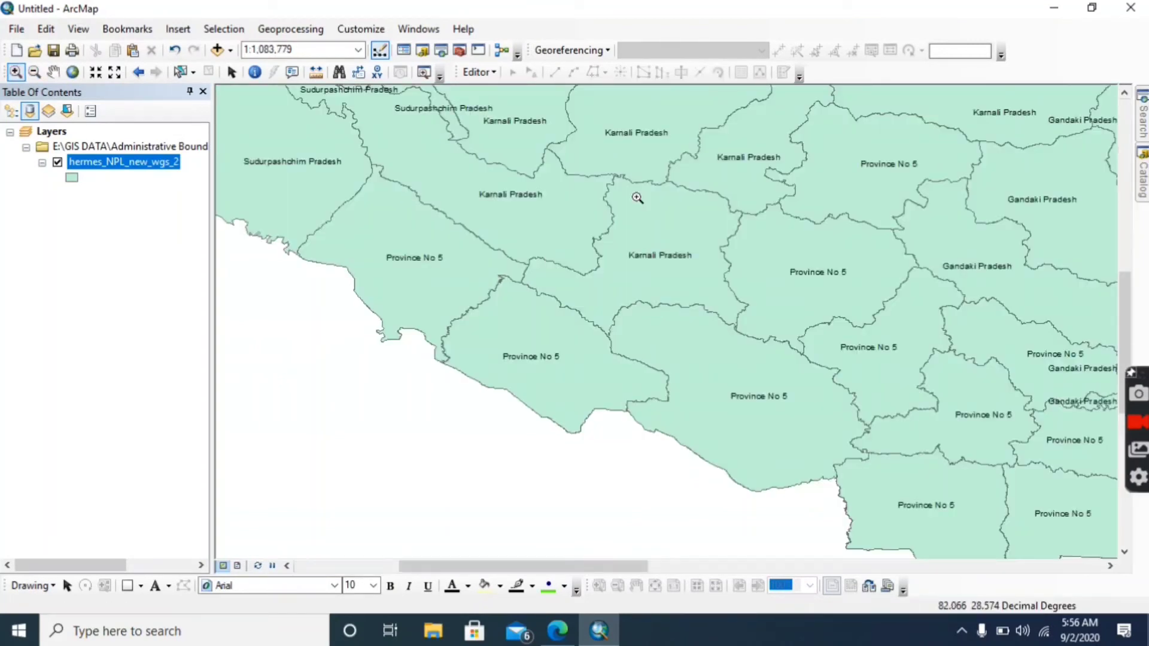
pyautogui.scroll(2, 636, 238)
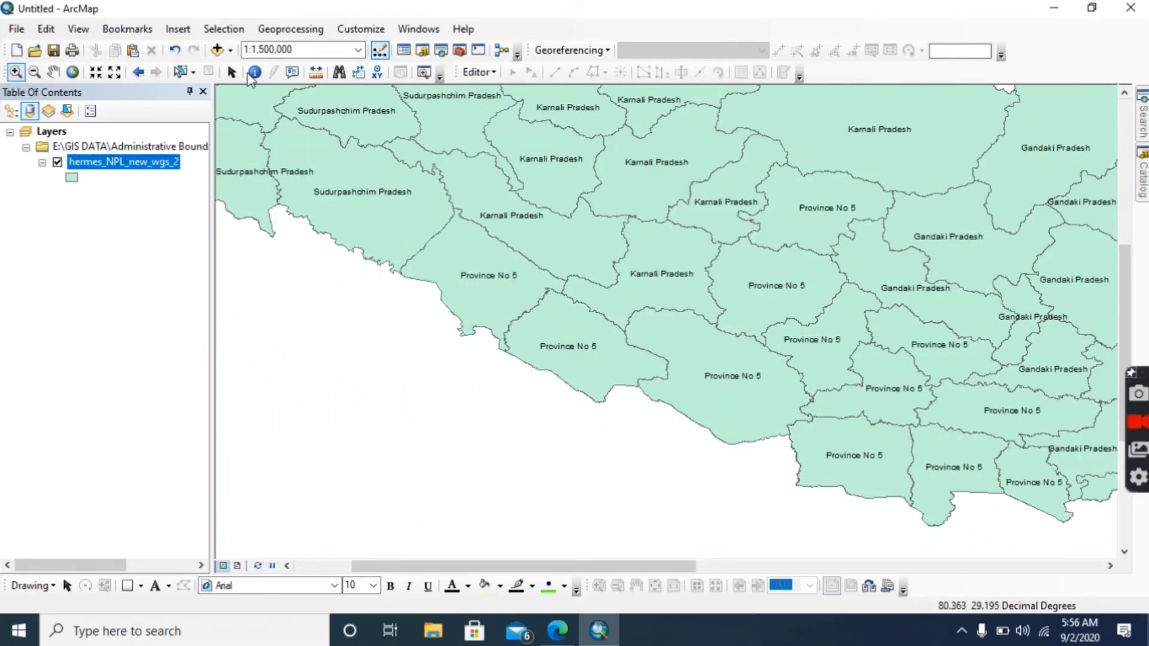
pyautogui.rightClick(130, 169)
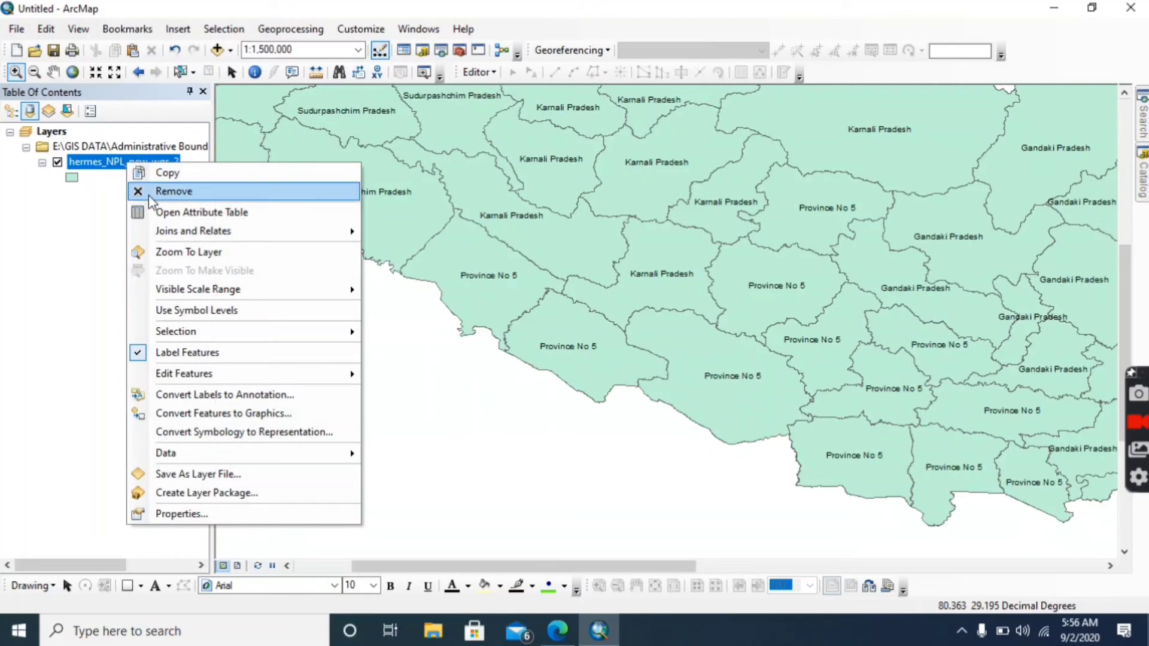
pyautogui.click(164, 252)
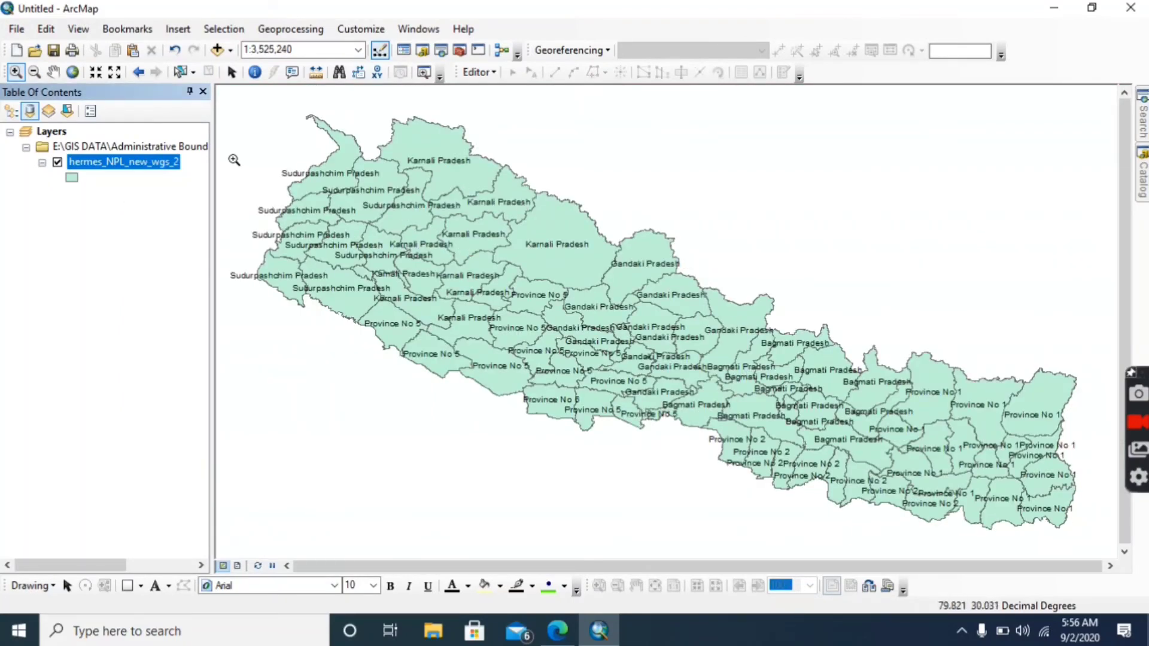
# Step: Set the label field of the hermes_NPL_new_wgs_2 layer to DISTRICT in its layer properties
pyautogui.rightClick(136, 165)
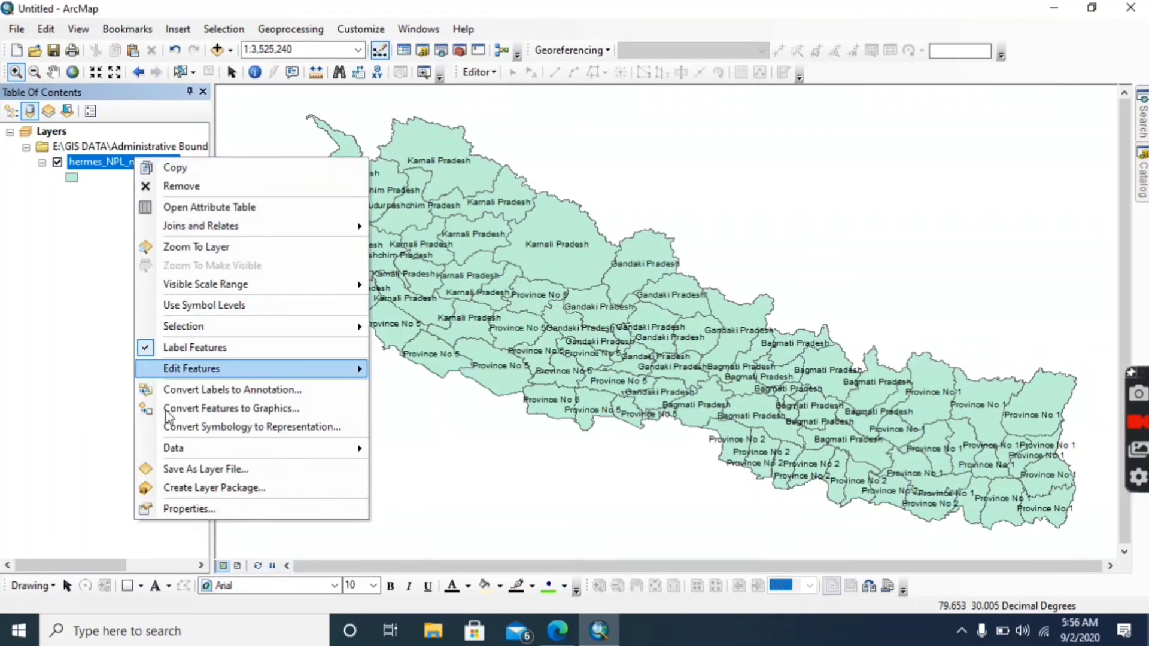
pyautogui.click(209, 510)
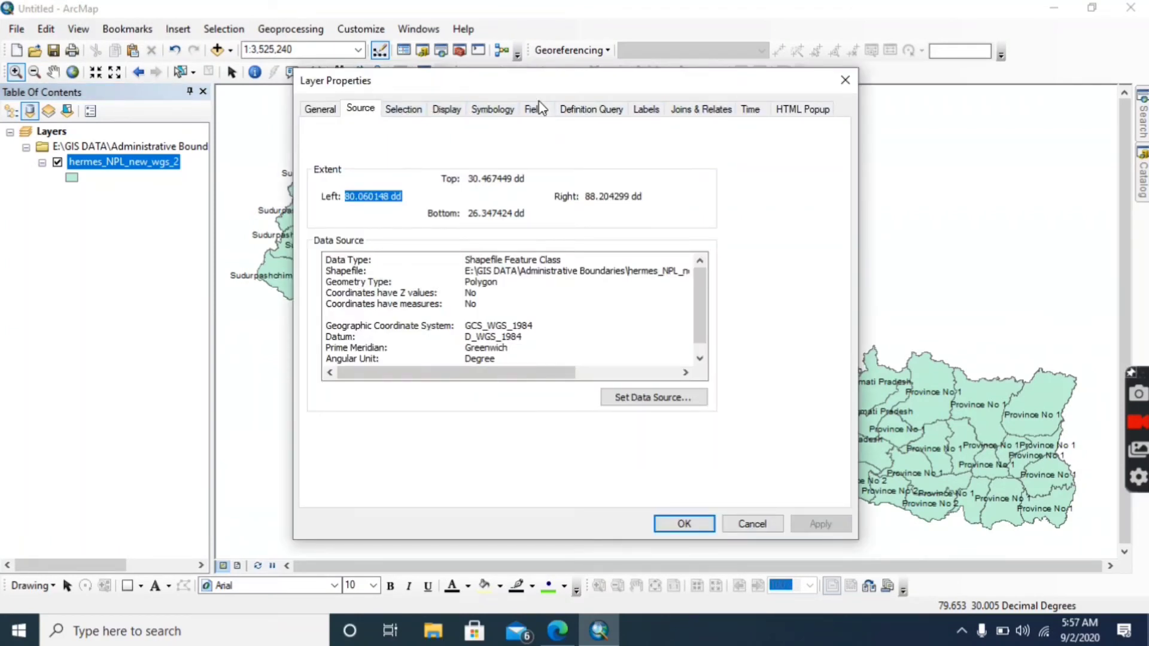
pyautogui.click(648, 111)
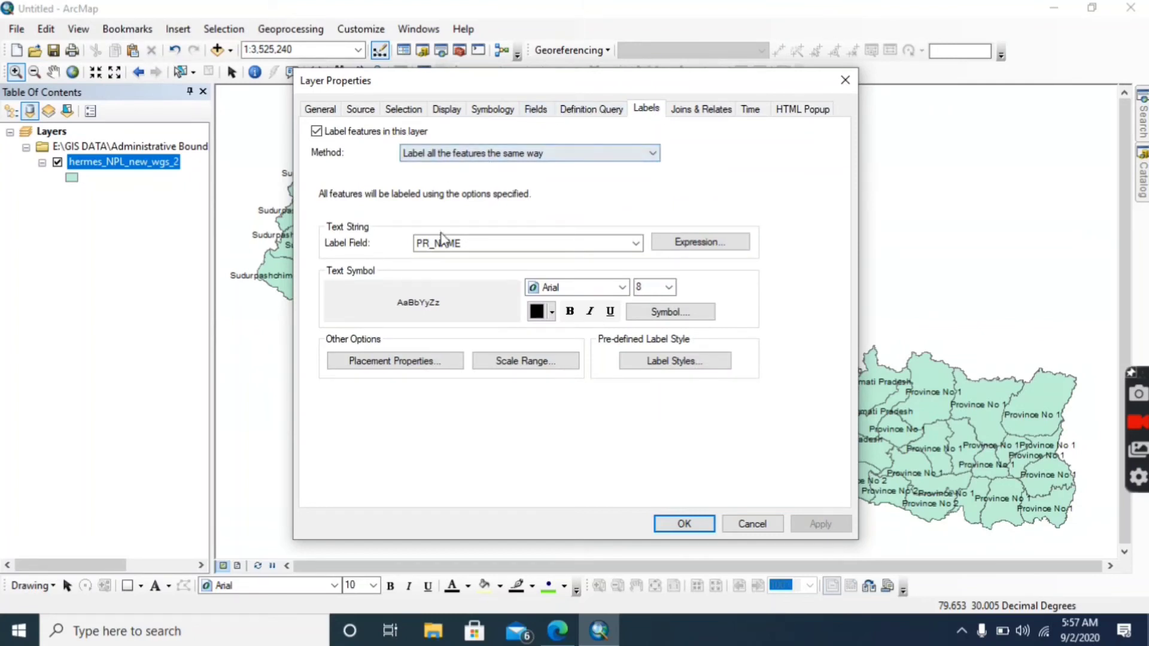
pyautogui.click(636, 244)
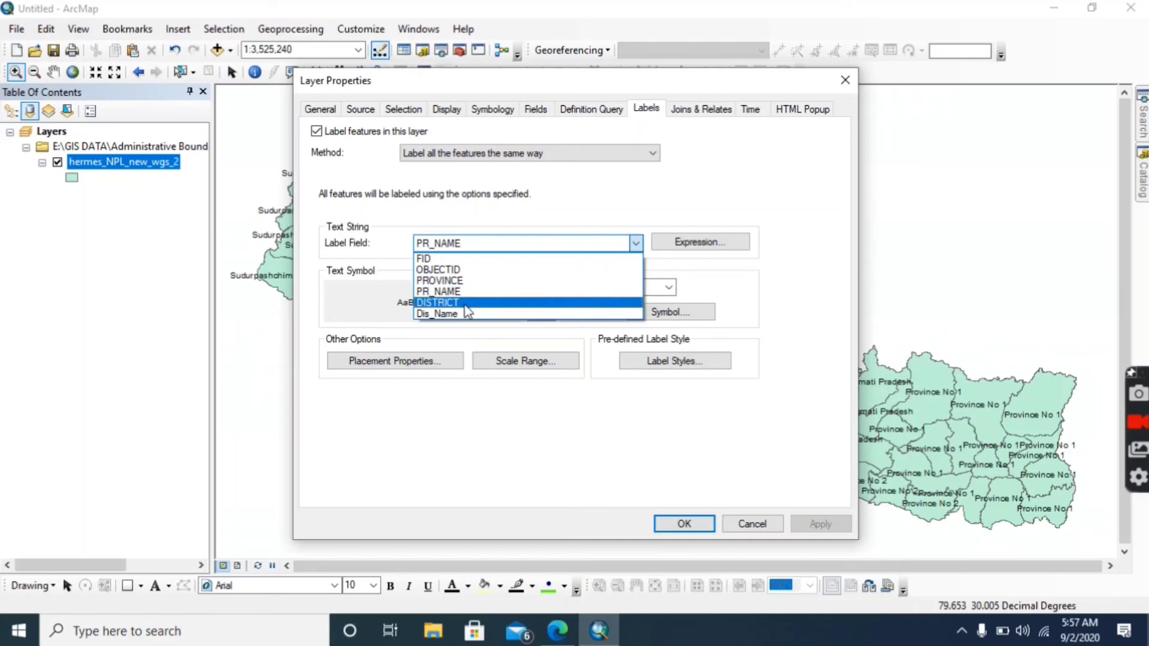
pyautogui.click(443, 302)
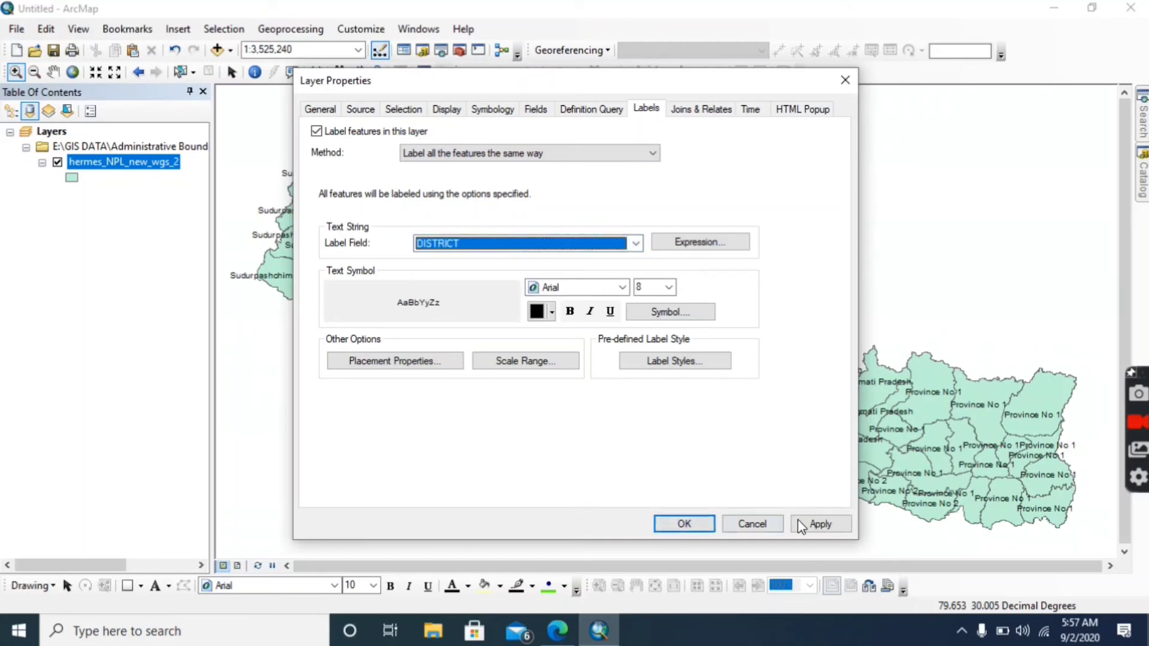
pyautogui.click(817, 523)
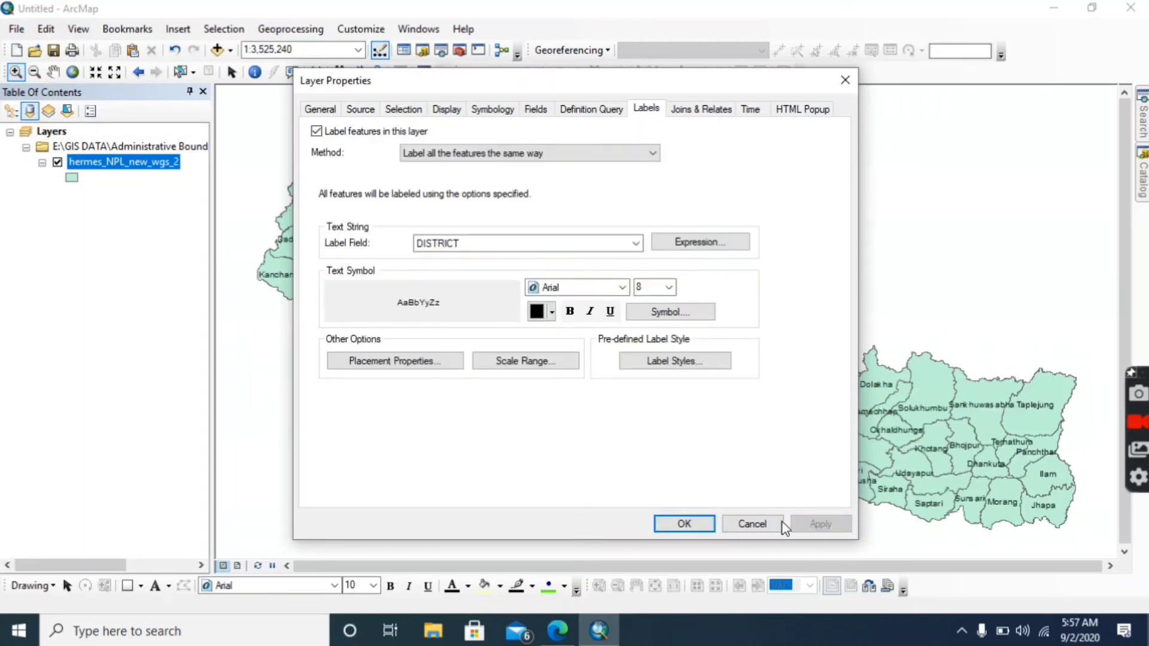
pyautogui.click(682, 522)
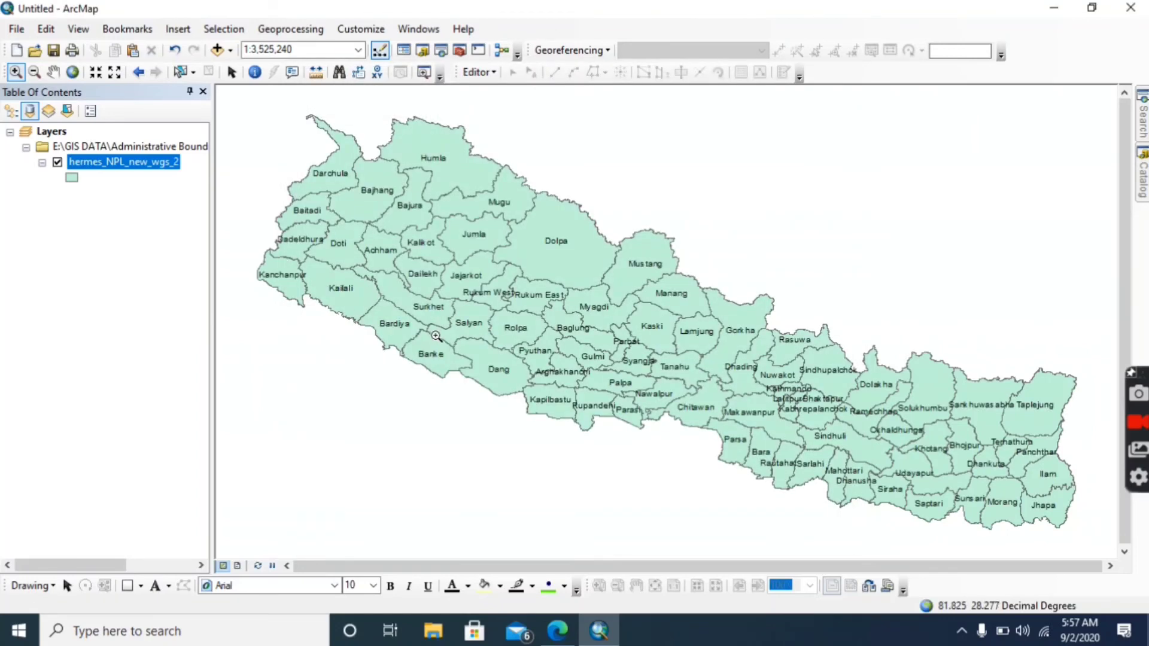
# Step: Zoom in around Bardiya, zoom back out and pan across the map to examine the district labels
pyautogui.click(436, 337)
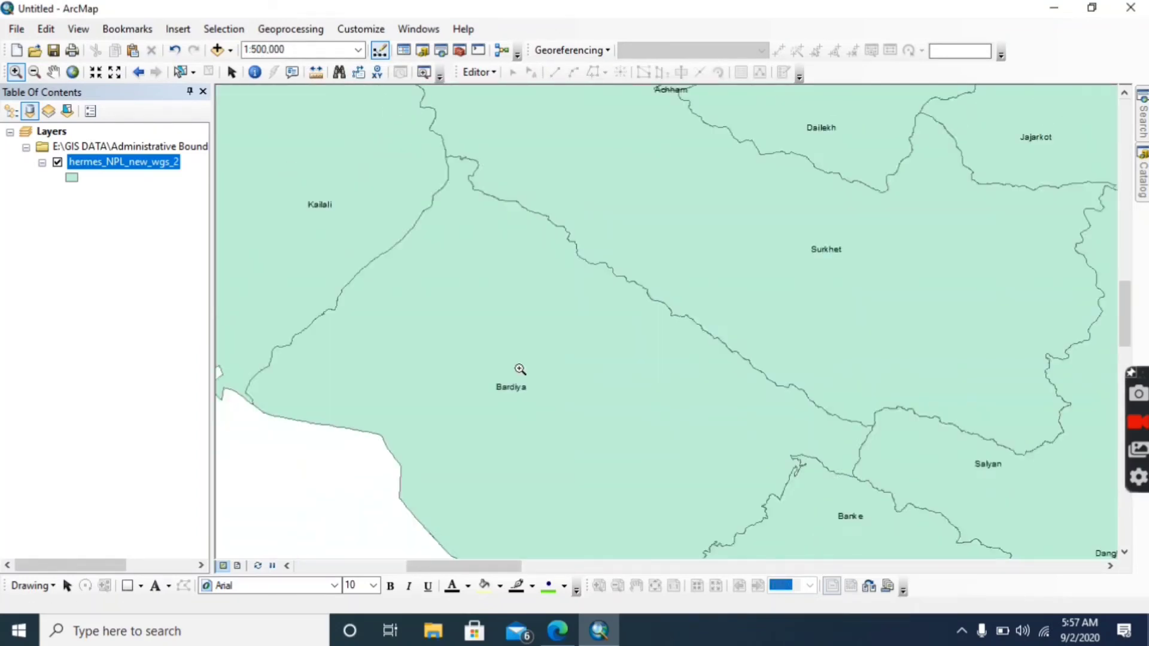
pyautogui.scroll(-4, 520, 370)
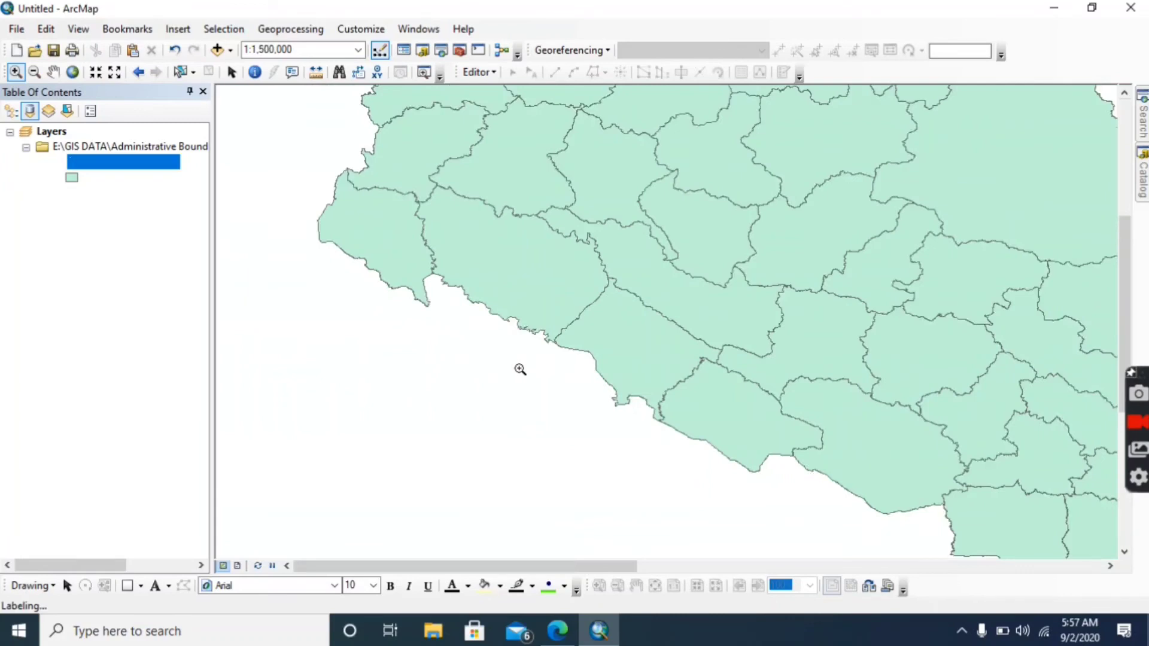
pyautogui.scroll(-2, 520, 370)
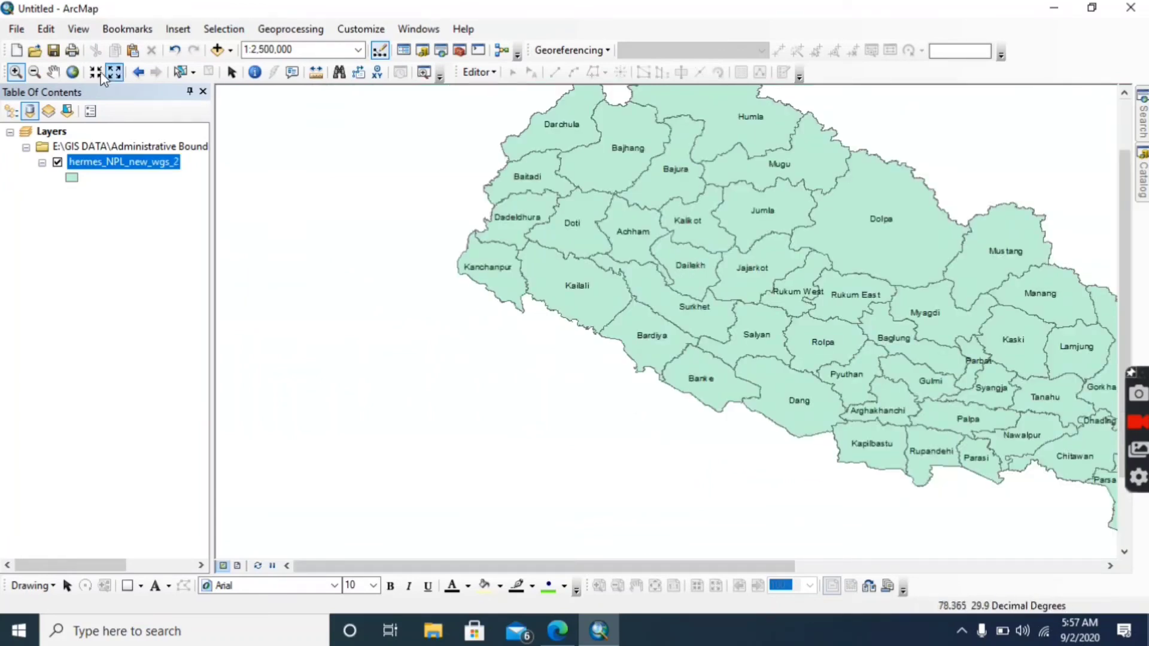
pyautogui.click(52, 72)
pyautogui.moveTo(561, 114); pyautogui.dragTo(323, 156)
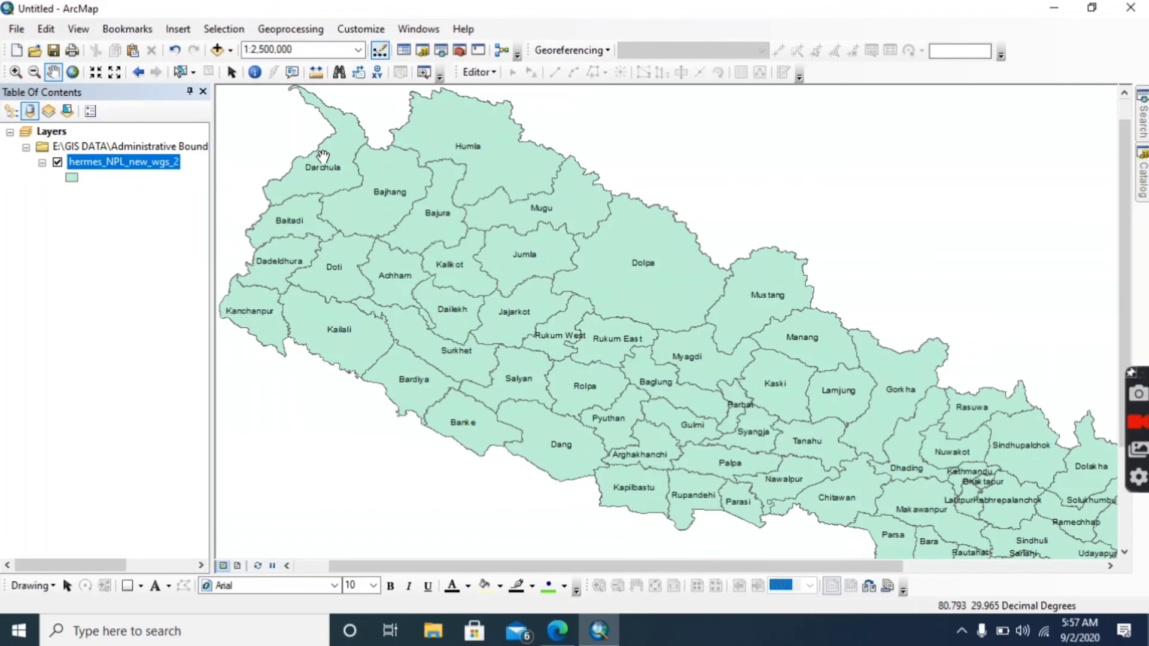
# Step: Start a Select By Attributes query with hermes_NPL_new_wgs_2 as the target layer and bring its DISTRICT field into reach
pyautogui.click(216, 33)
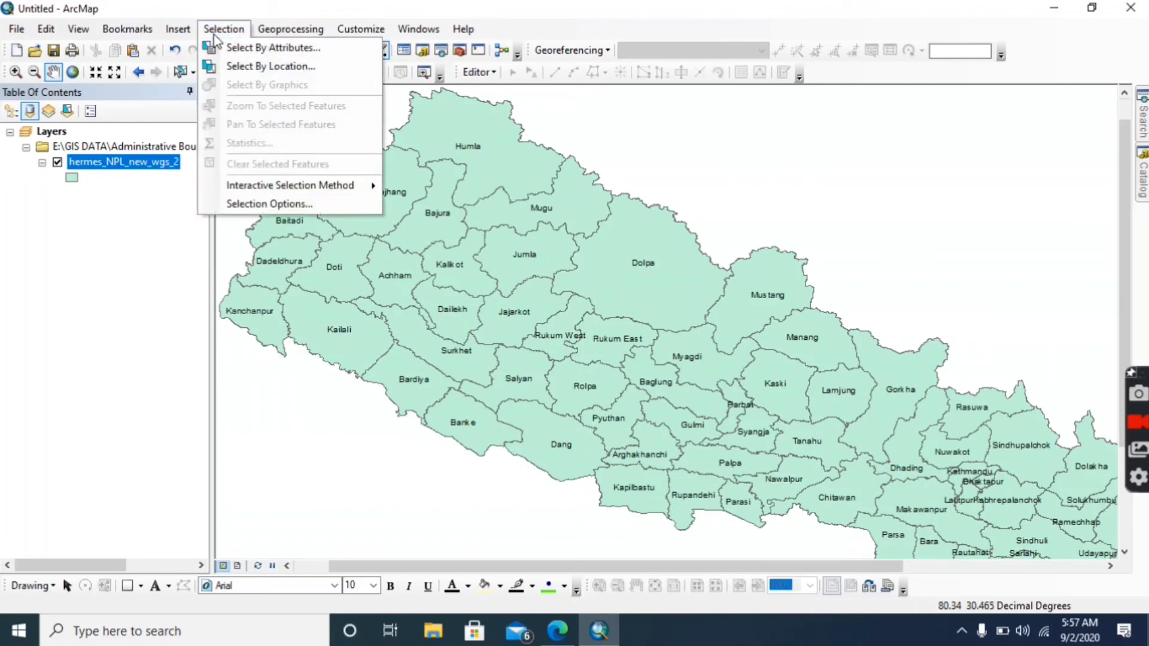
pyautogui.click(286, 47)
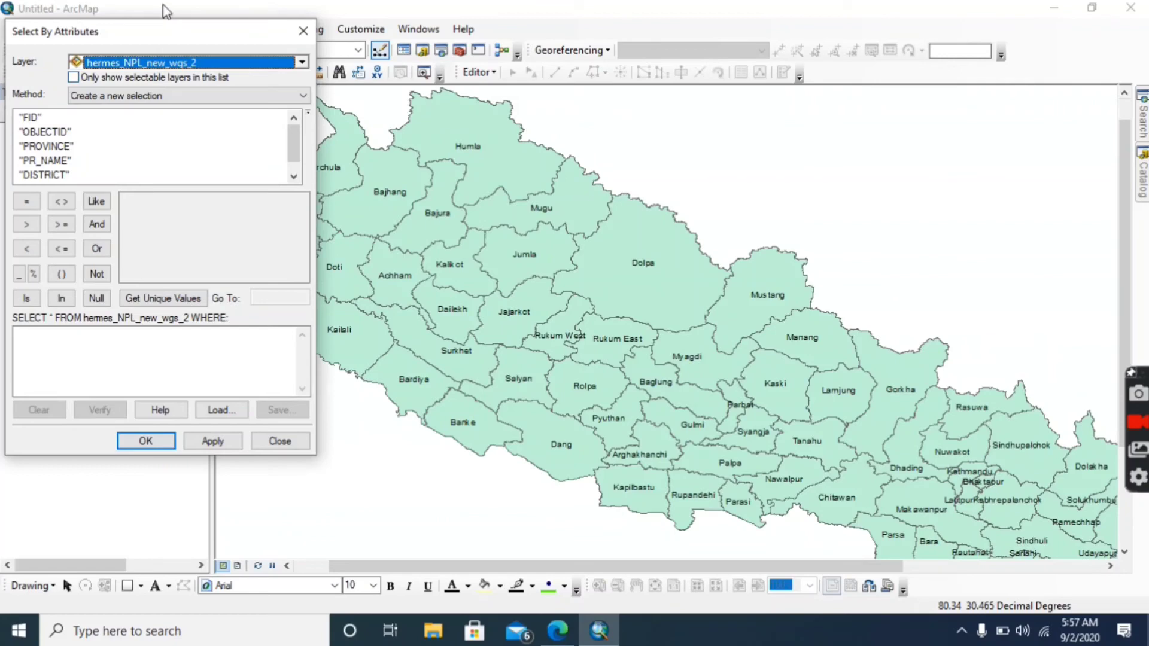
pyautogui.moveTo(155, 32); pyautogui.dragTo(822, 78)
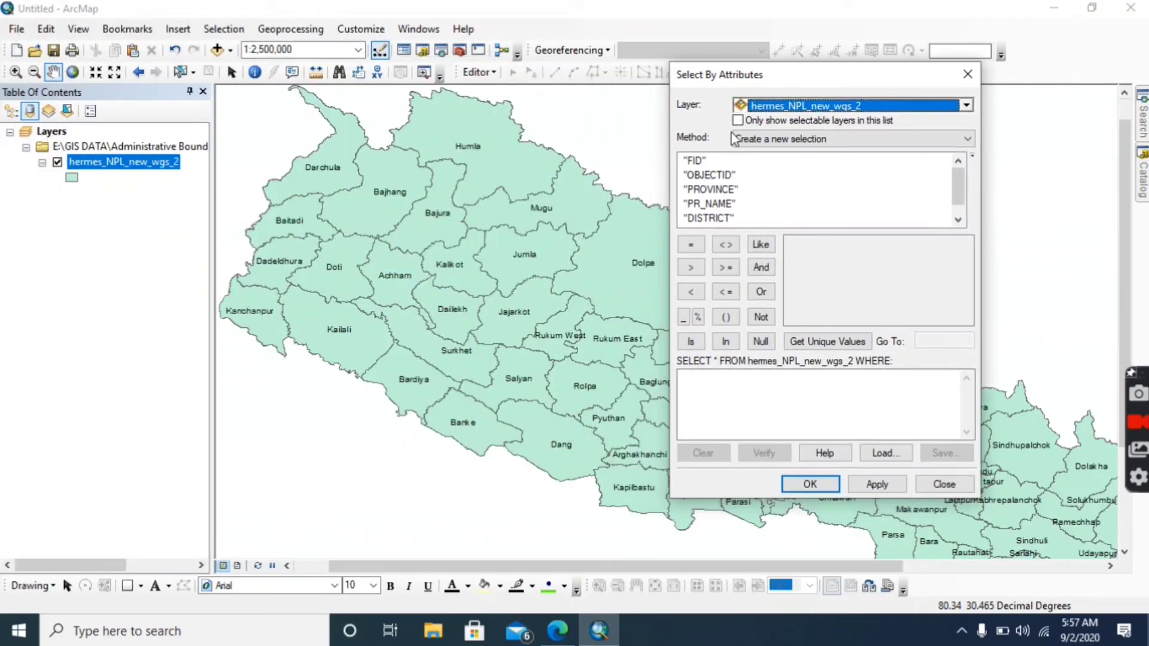
pyautogui.click(966, 106)
pyautogui.click(850, 124)
pyautogui.moveTo(962, 178); pyautogui.dragTo(962, 198)
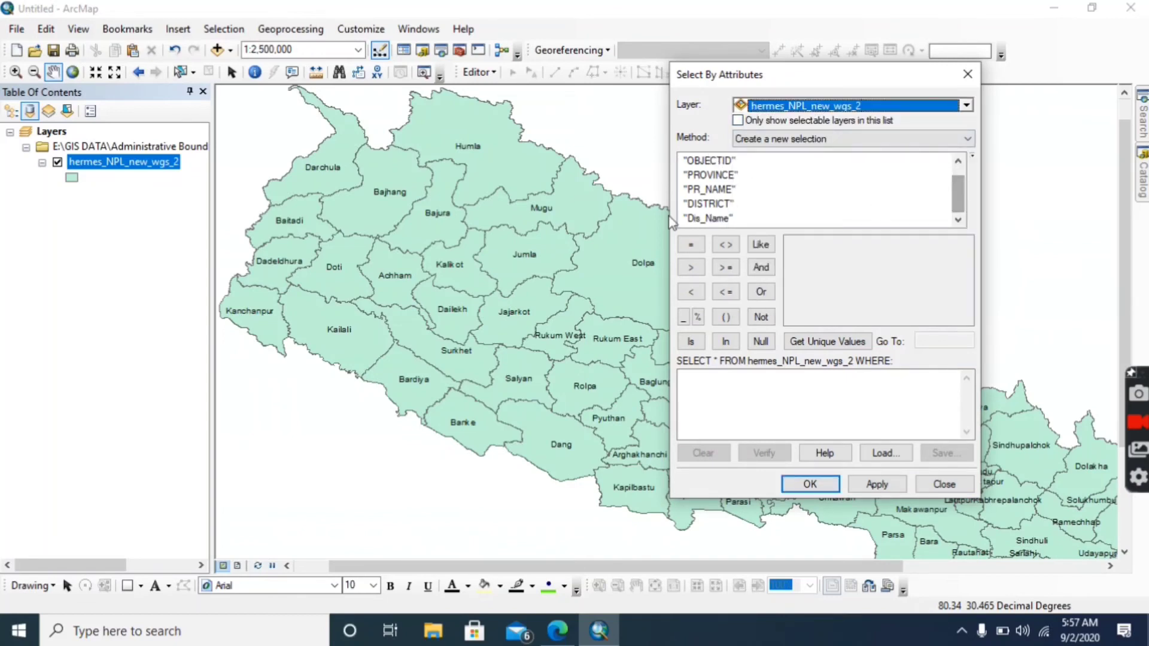
# Step: Select the feature matching the expression "DISTRICT" = 'Dang' as a new selection
pyautogui.doubleClick(709, 203)
pyautogui.click(690, 246)
pyautogui.click(842, 343)
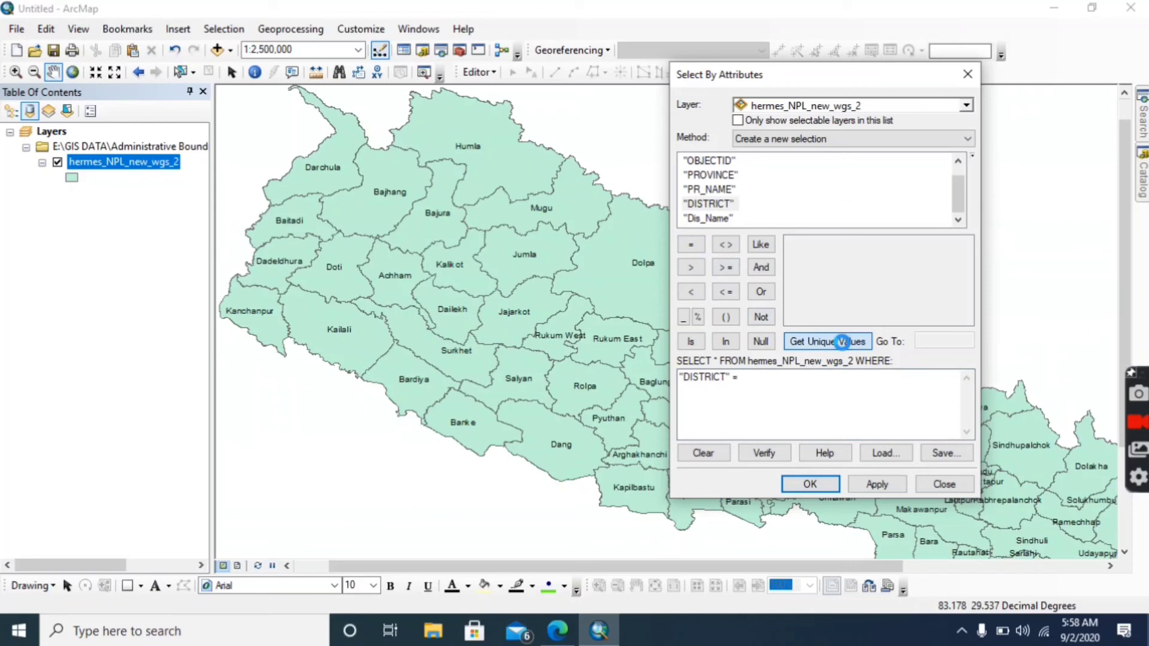
pyautogui.click(928, 340)
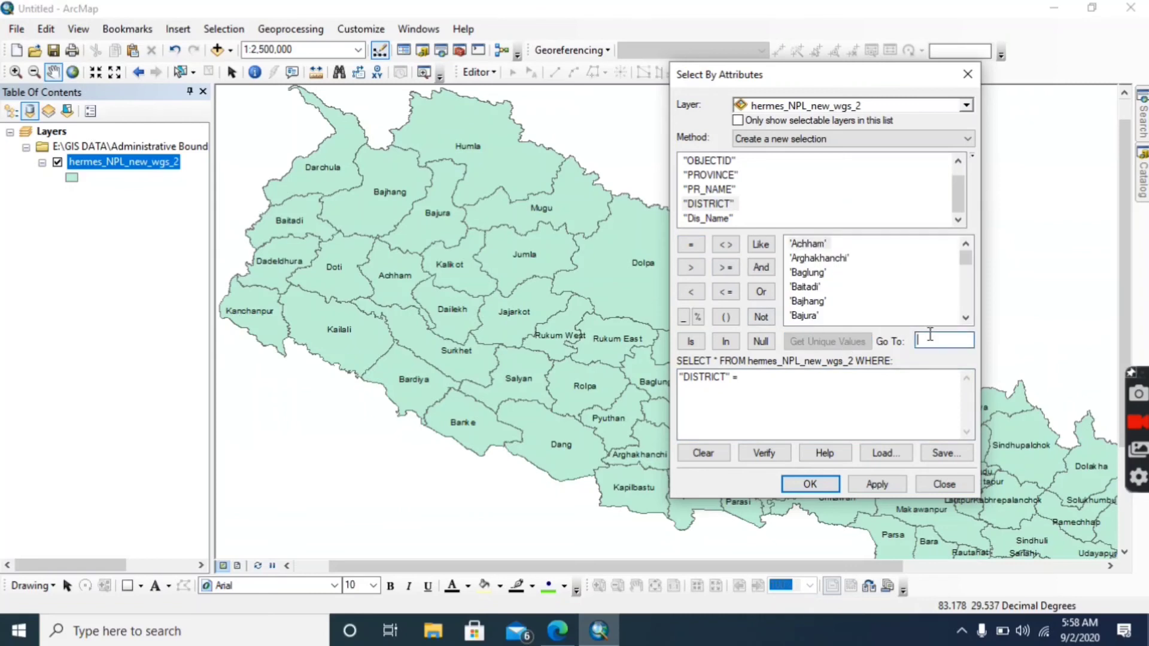
pyautogui.write('Da')
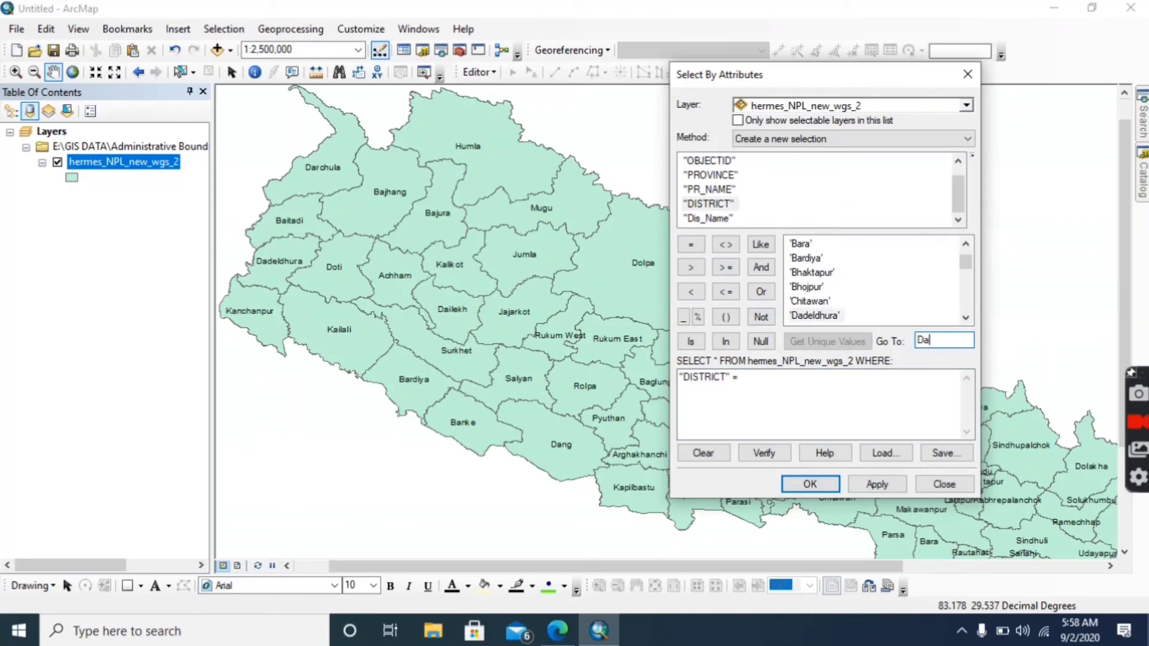
pyautogui.write('nf')
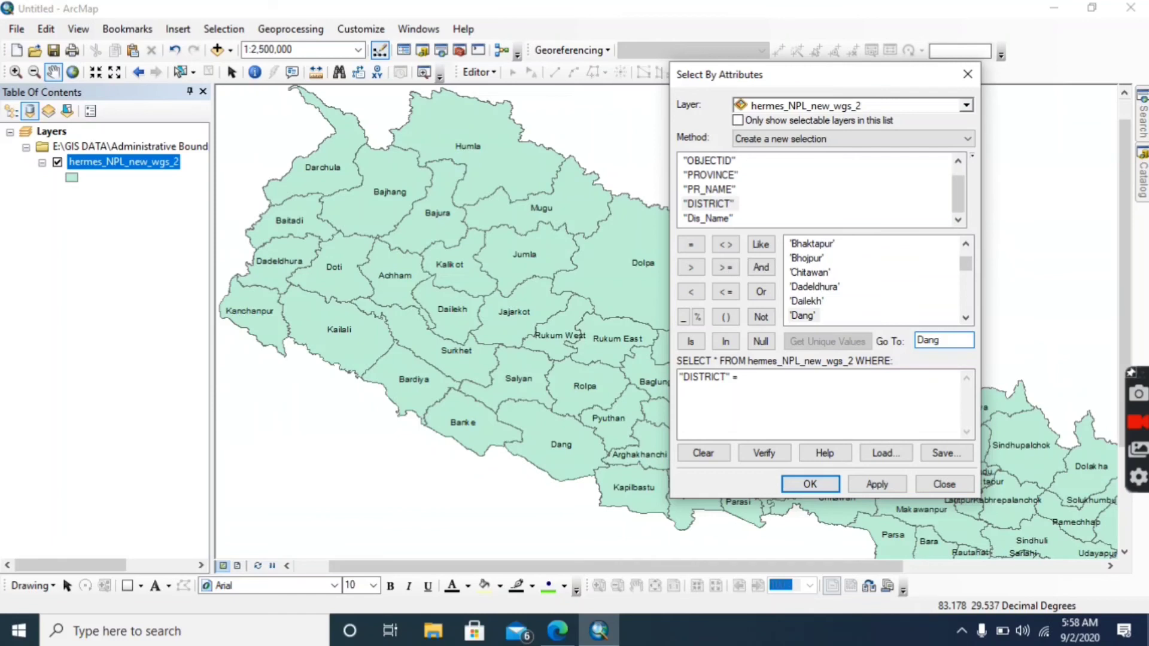
pyautogui.press('Return')
pyautogui.click(651, 375)
pyautogui.click(802, 316)
pyautogui.doubleClick(800, 315)
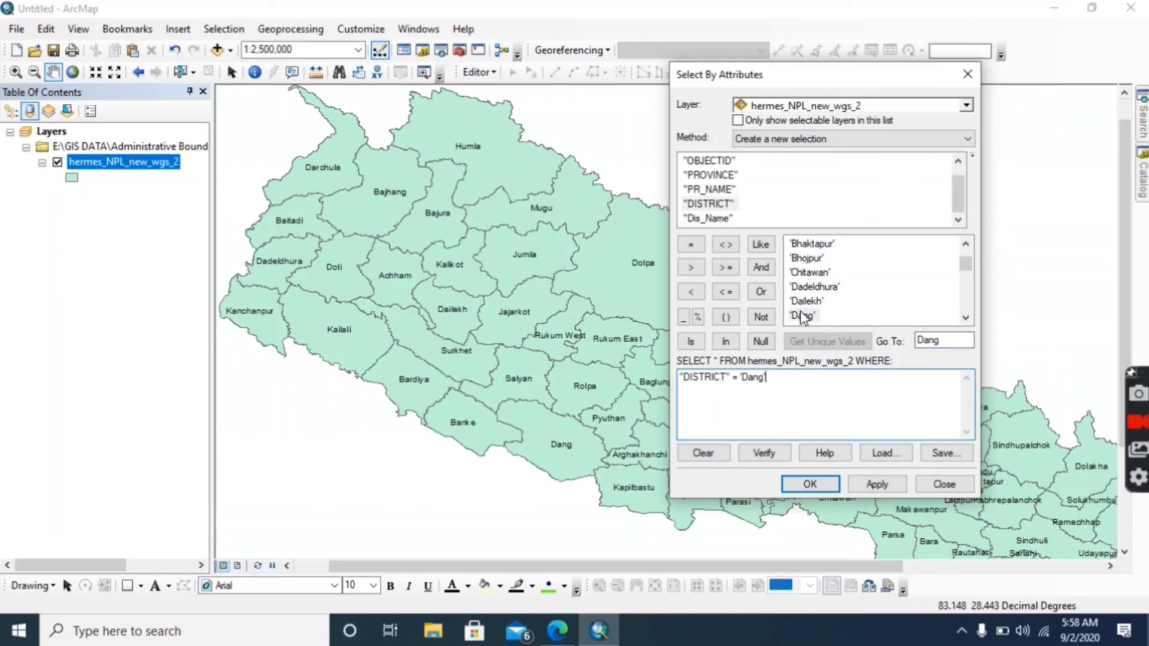
pyautogui.click(878, 484)
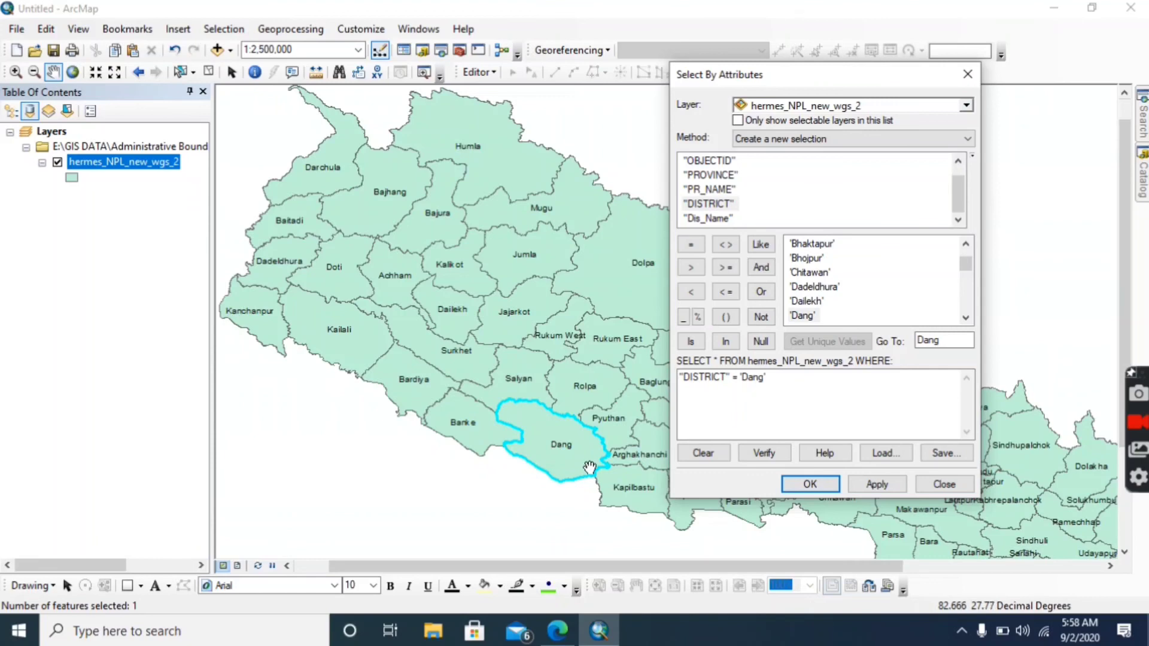
pyautogui.click(810, 484)
# Step: Export the selected feature of the hermes_NPL_new_wgs_2 layer as a shapefile named Dang in the E:\New folder
pyautogui.rightClick(139, 161)
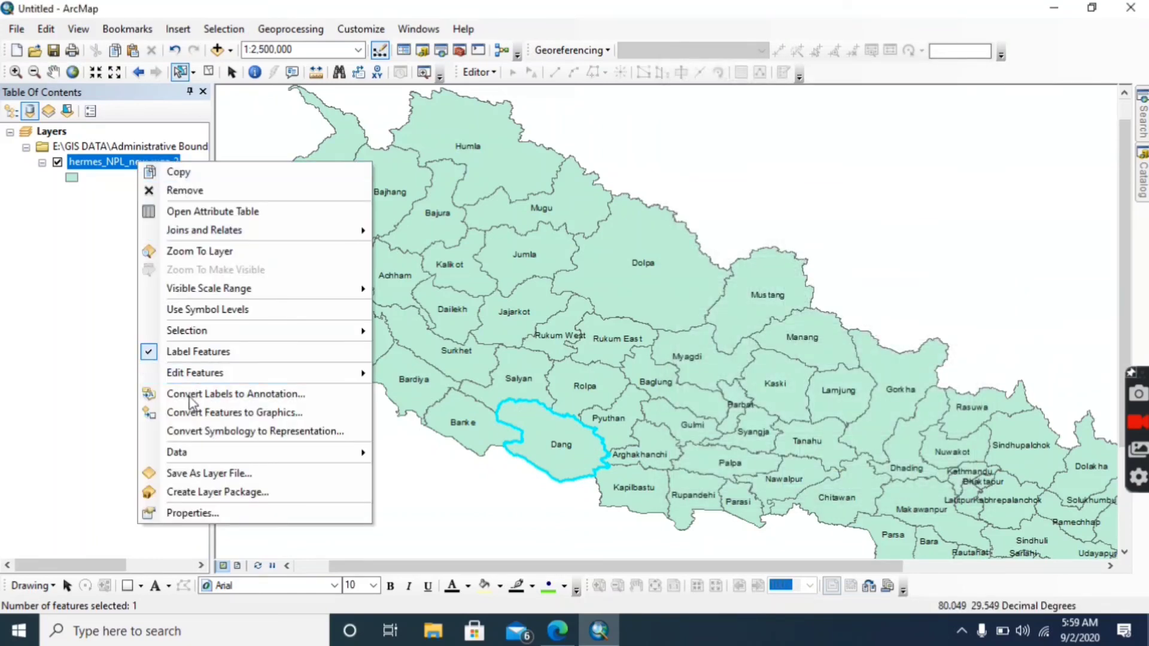
pyautogui.moveTo(335, 452)
pyautogui.click(419, 473)
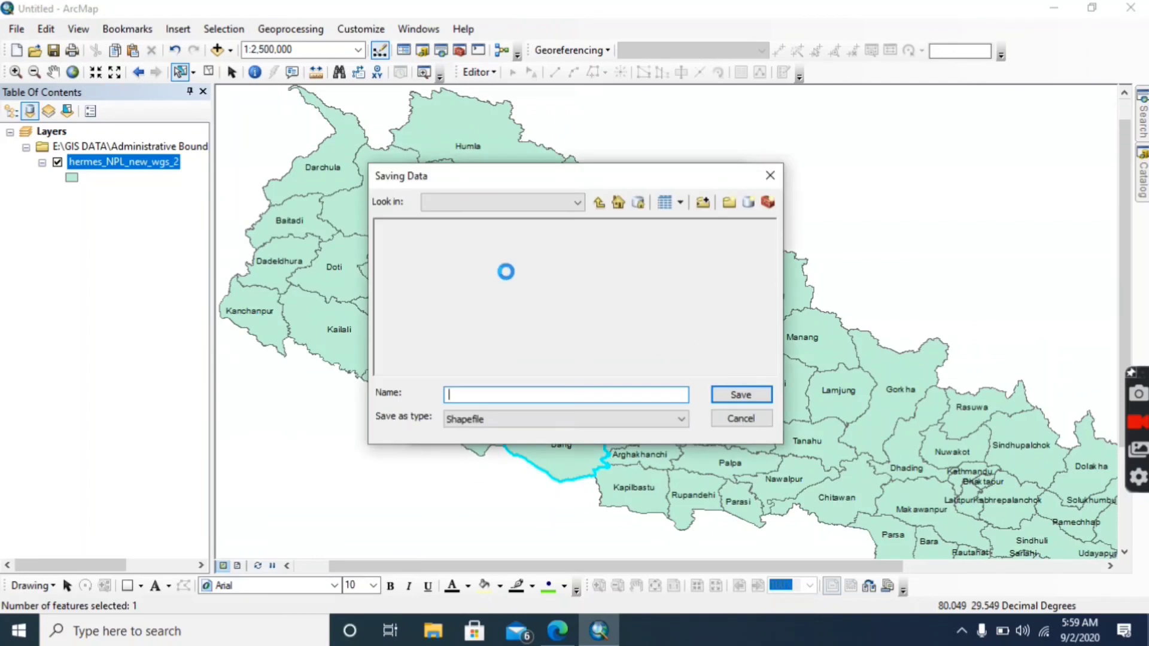
pyautogui.click(492, 203)
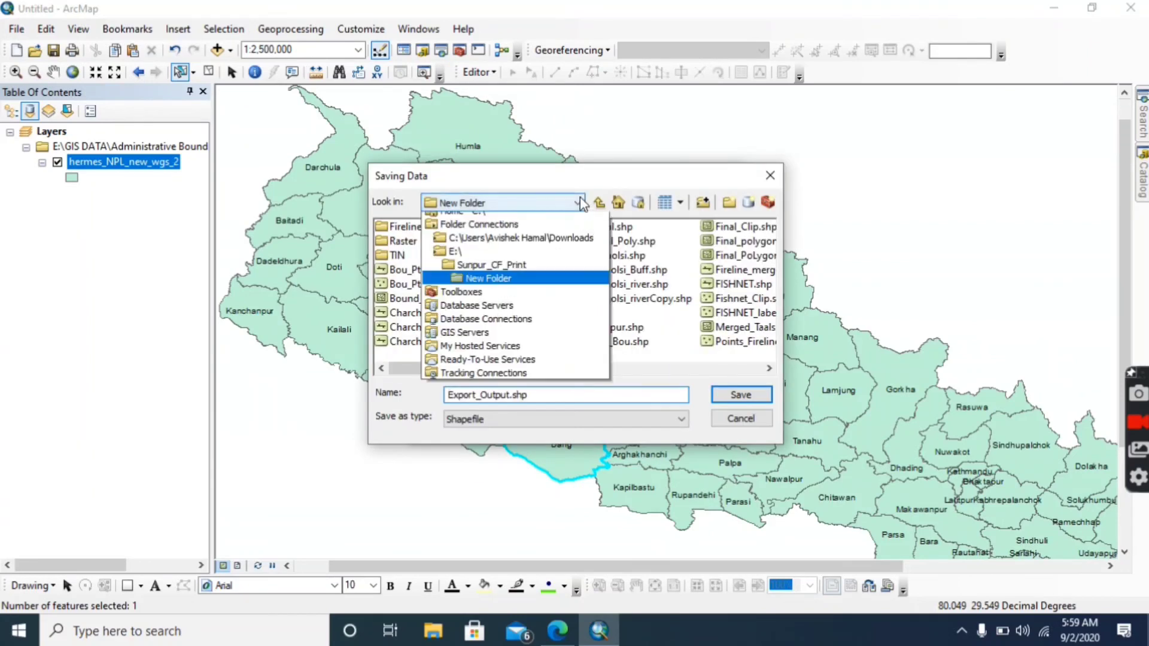
pyautogui.click(491, 233)
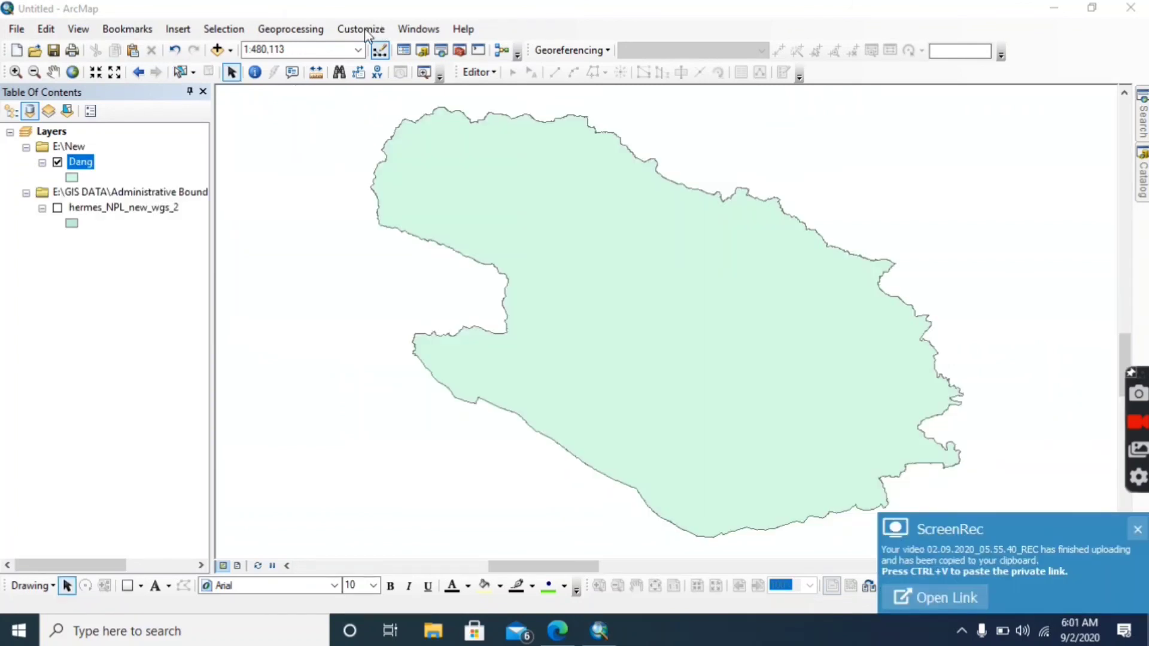
# Step: Open ArcGIS Desktop Help and look up the topic A quick tour of ArcMap under Get started
pyautogui.click(418, 29)
pyautogui.click(450, 31)
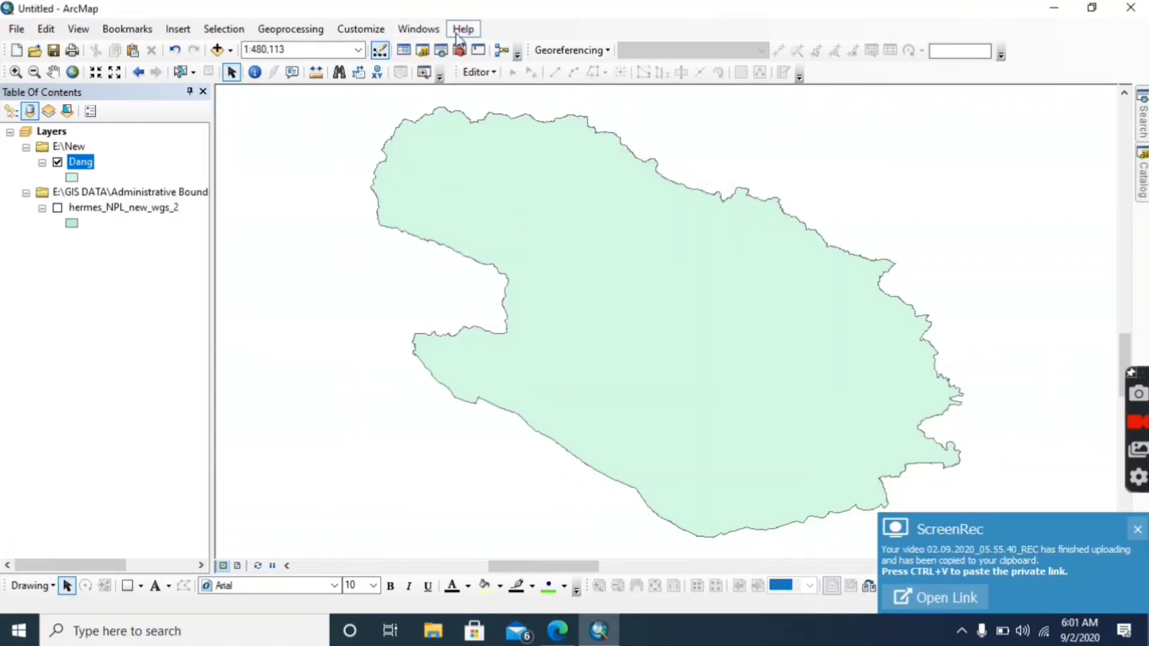
pyautogui.click(450, 33)
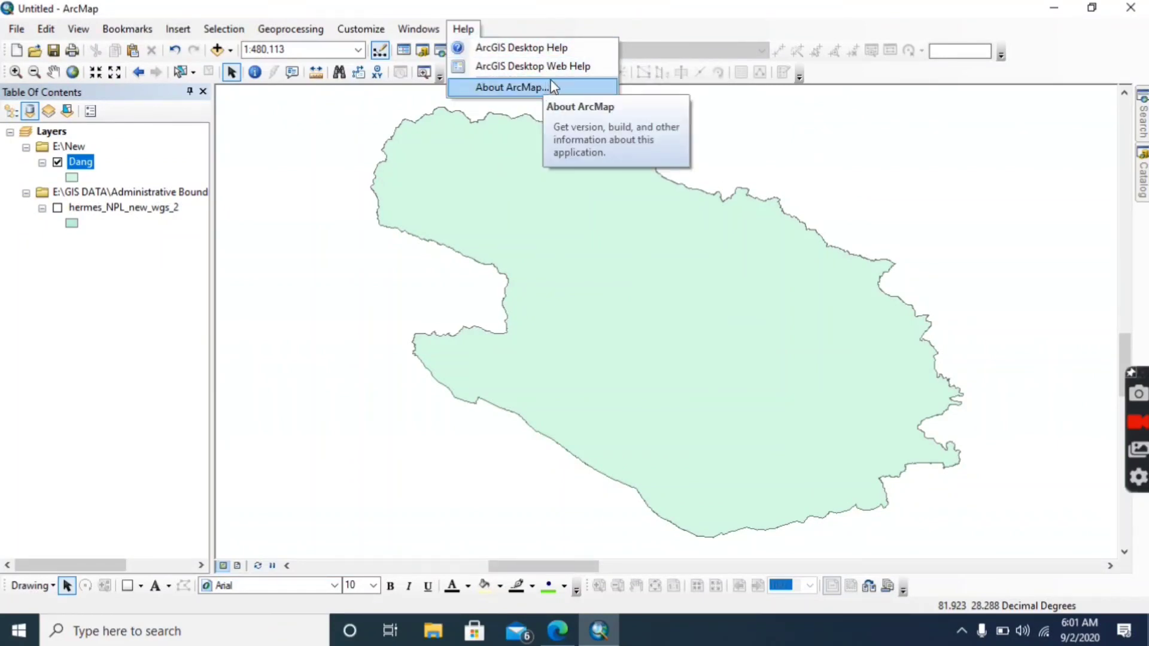
pyautogui.click(543, 49)
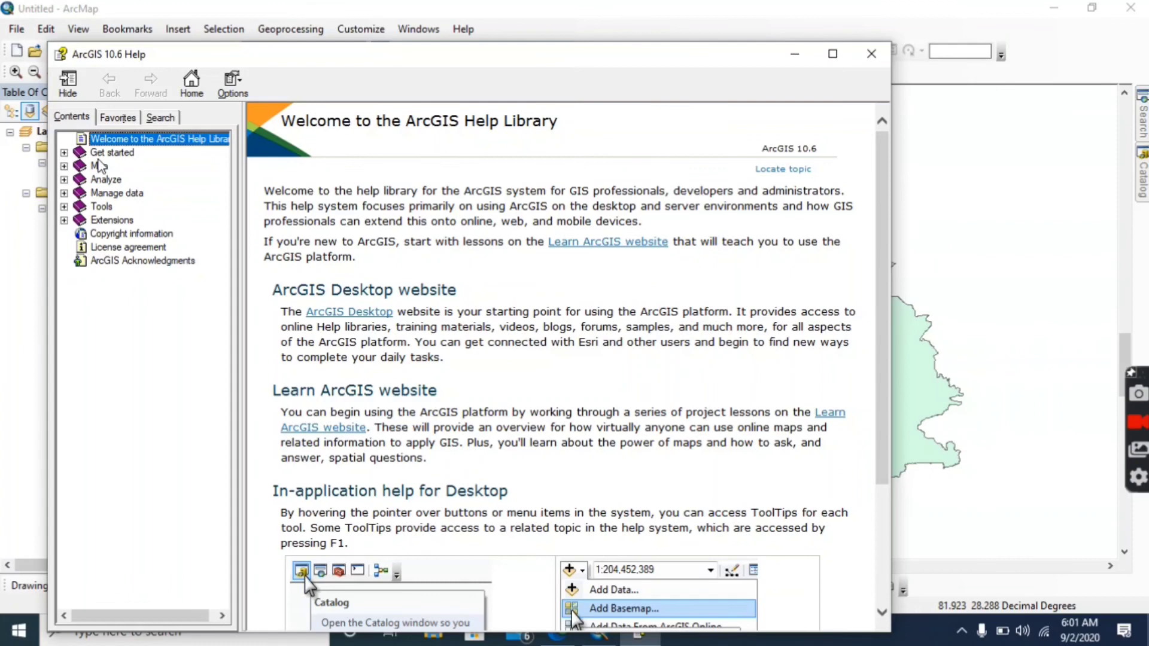
pyautogui.click(112, 154)
pyautogui.click(64, 154)
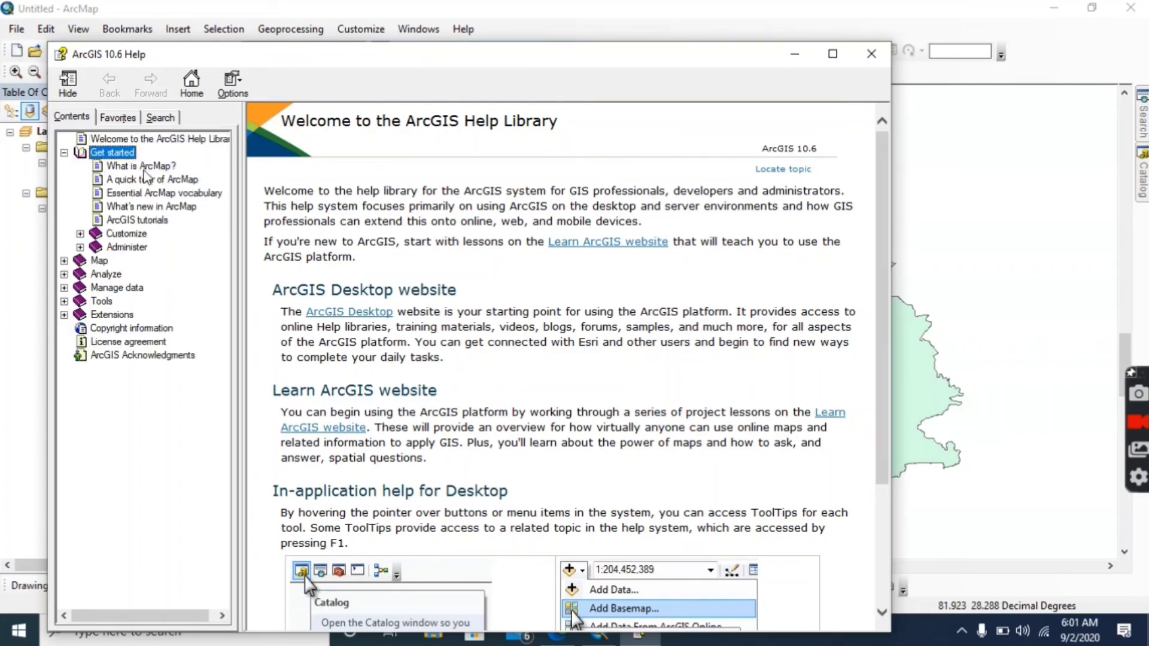
pyautogui.click(146, 179)
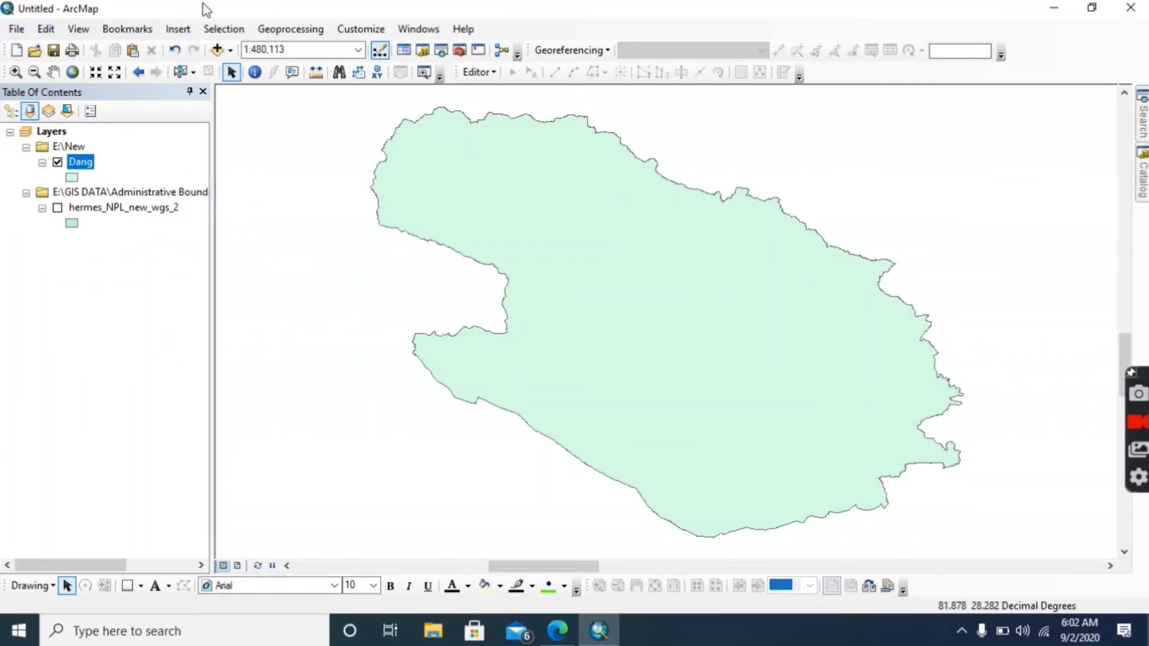
# Step: Save the map as an ArcMap Document named Arcmapdoc on the Desktop
pyautogui.click(9, 30)
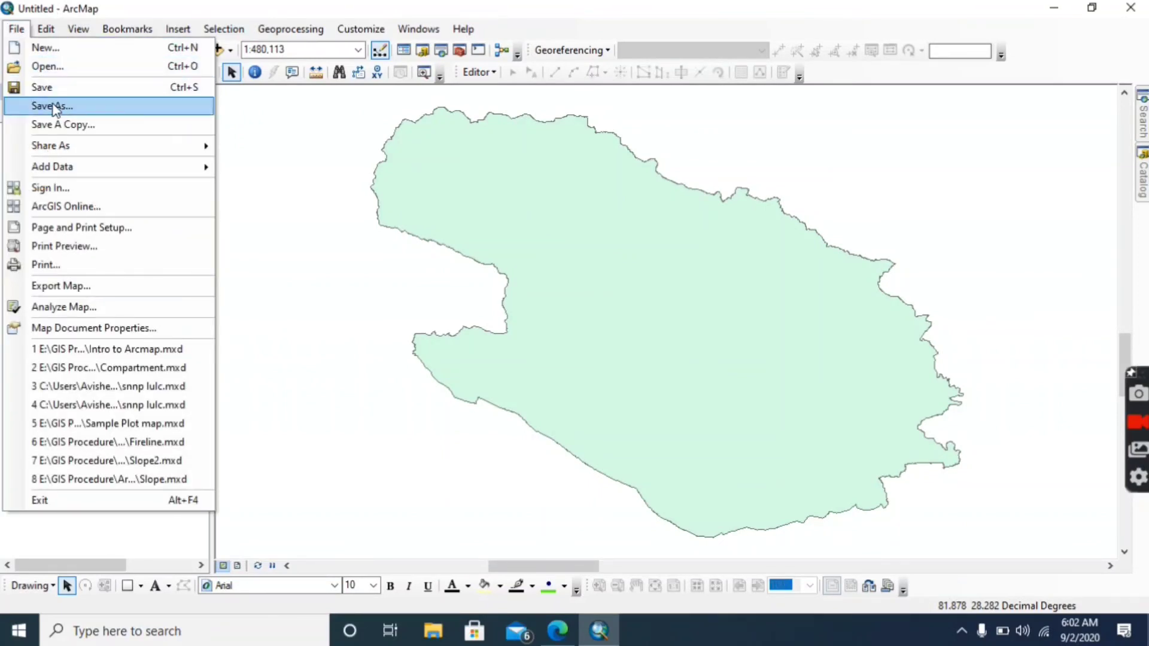
pyautogui.click(77, 107)
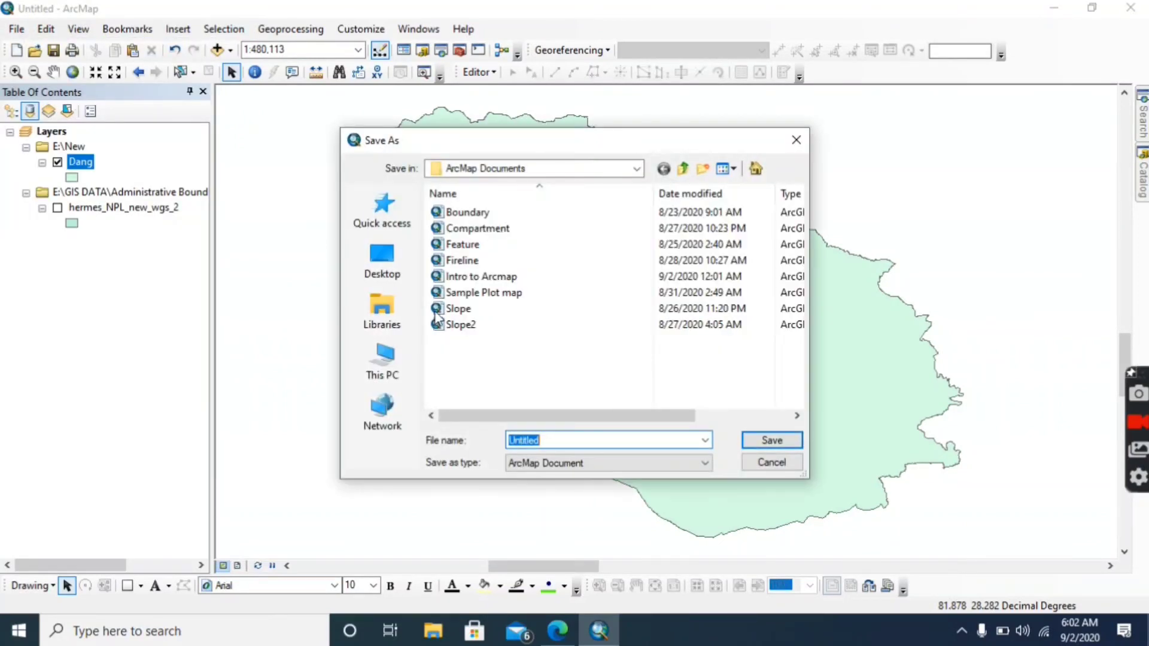
pyautogui.click(386, 257)
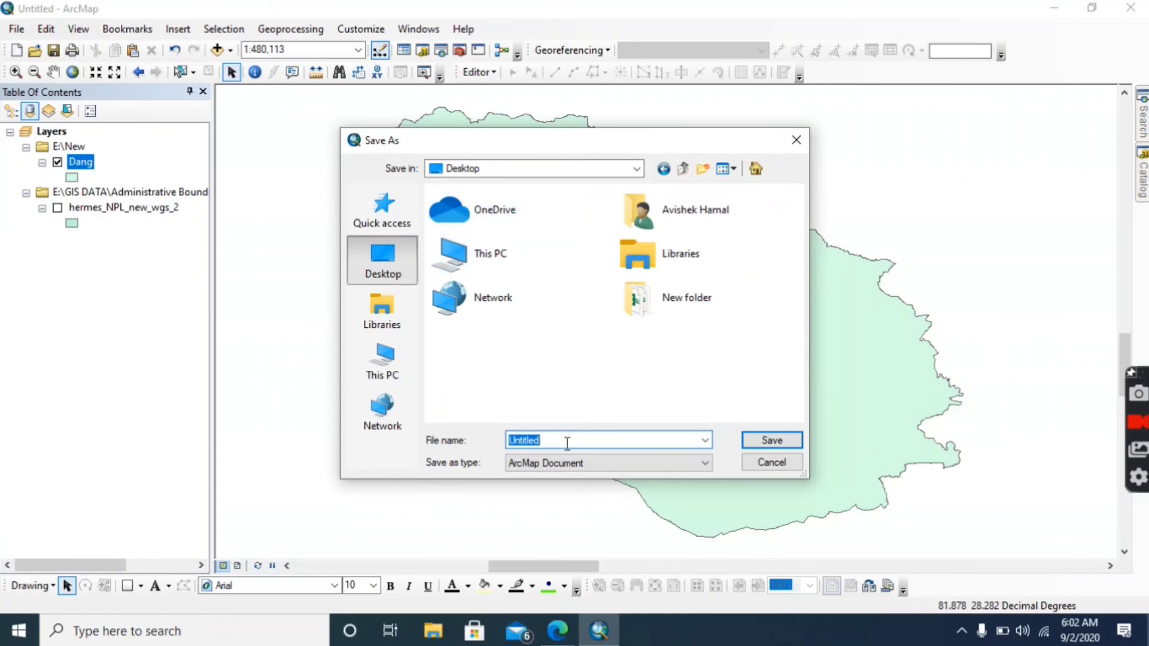
pyautogui.write('Ar')
pyautogui.click(680, 465)
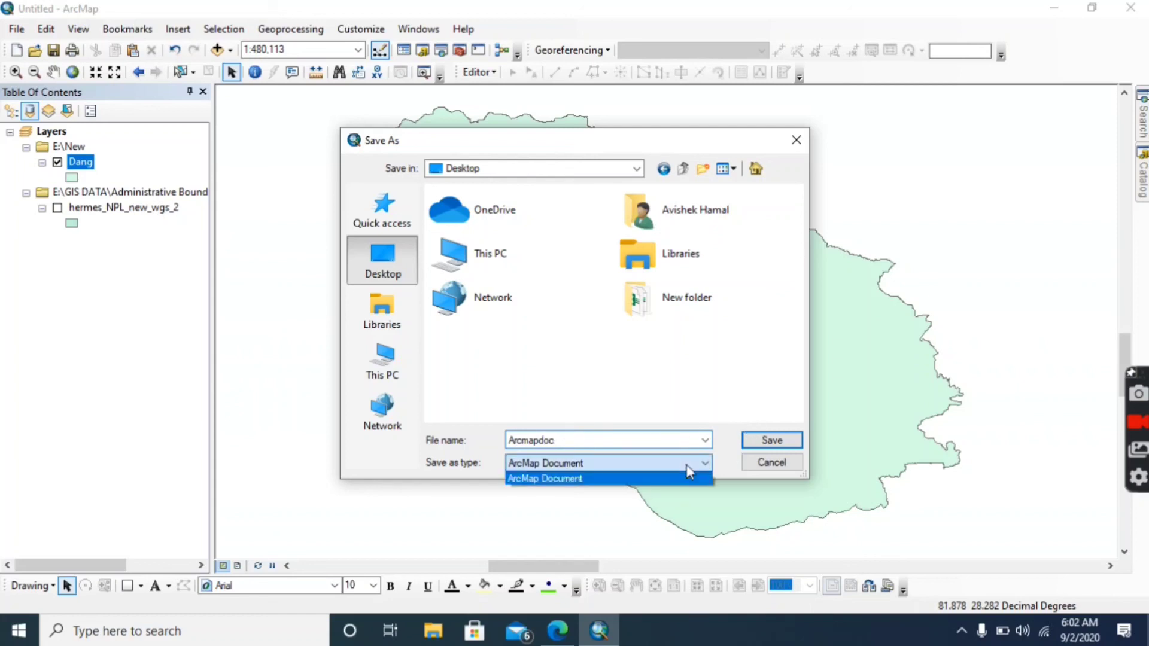
pyautogui.click(682, 475)
pyautogui.click(789, 441)
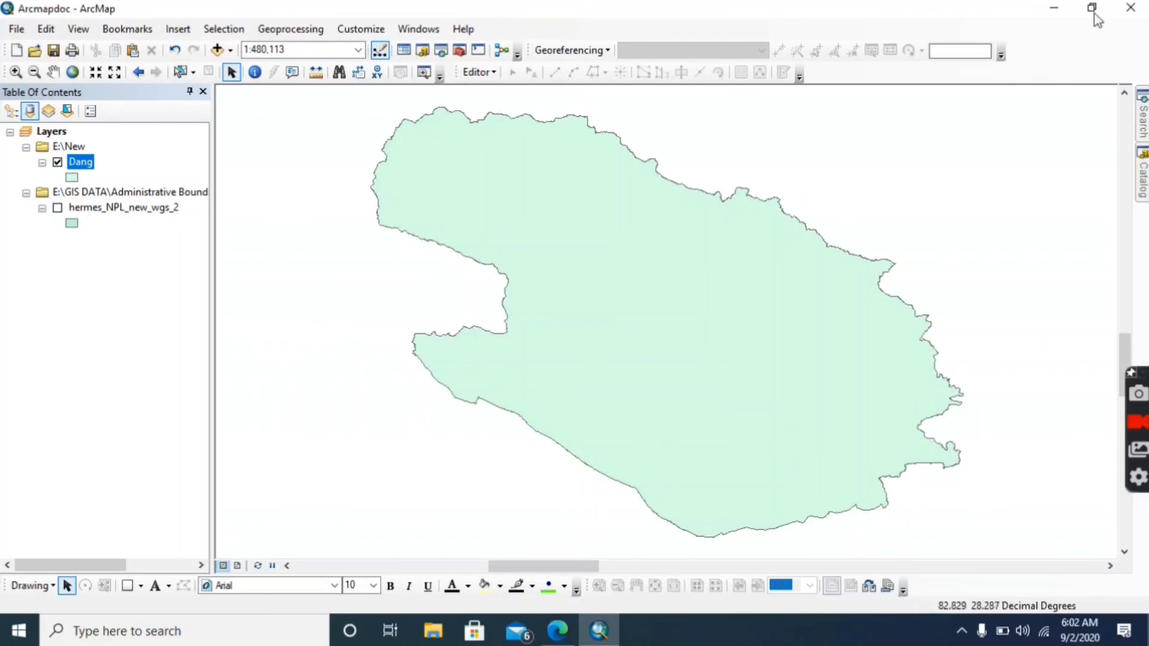
# Step: Close the ArcMap window and refresh the Windows desktop where Arcmapdoc is stored
pyautogui.click(1131, 9)
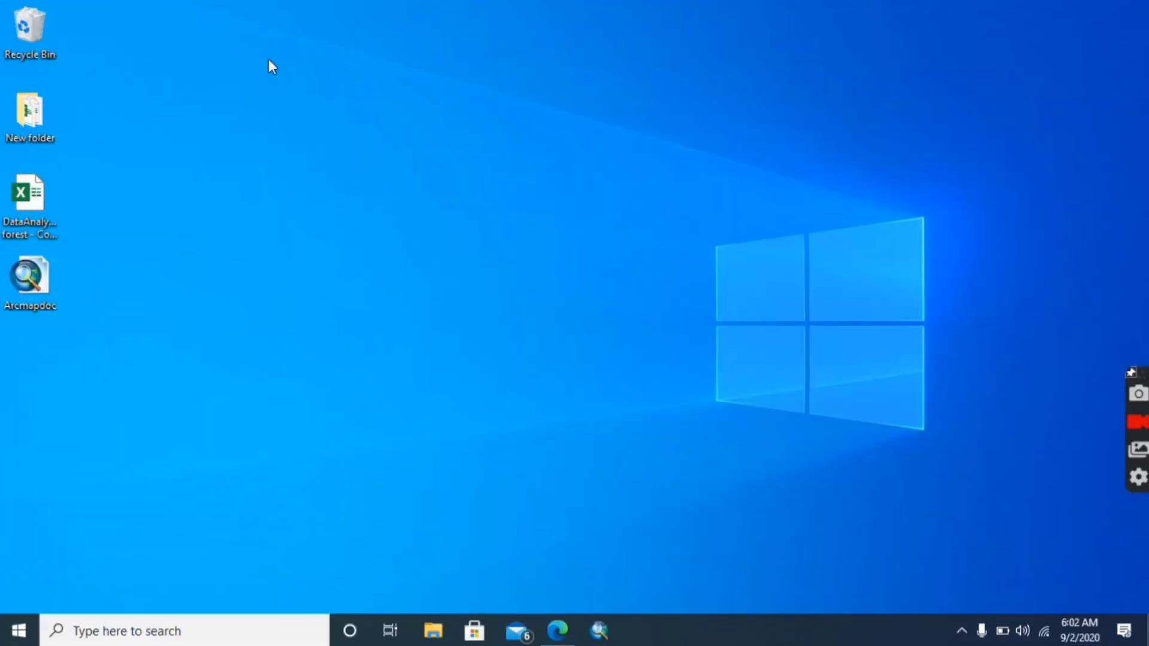
pyautogui.rightClick(271, 62)
pyautogui.click(308, 108)
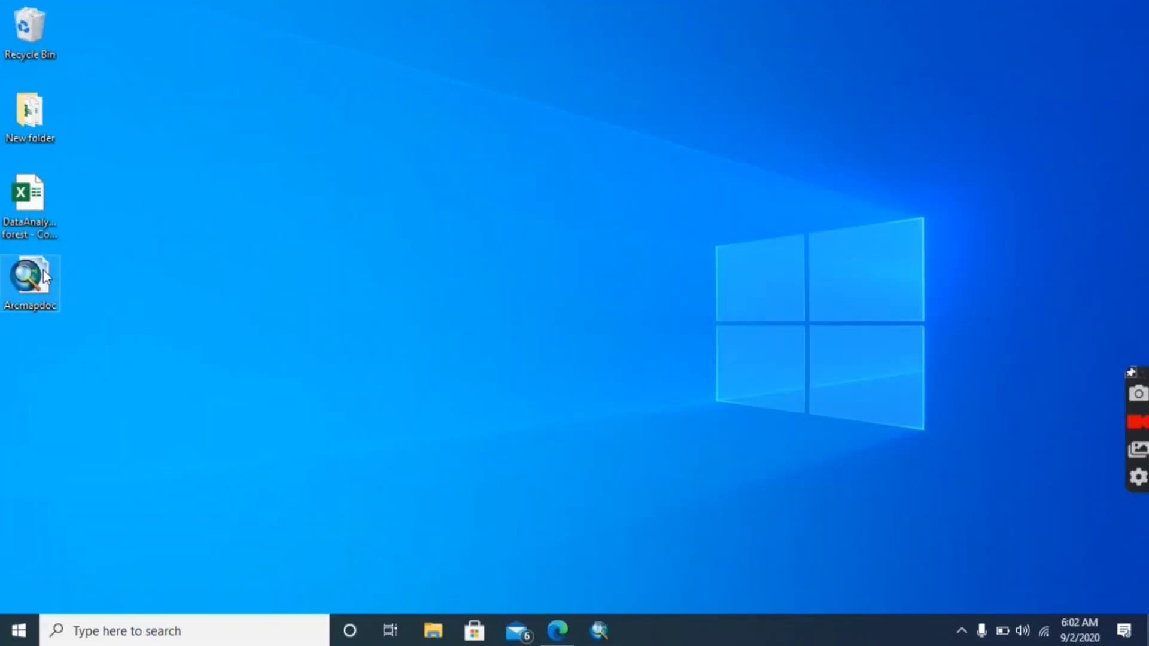